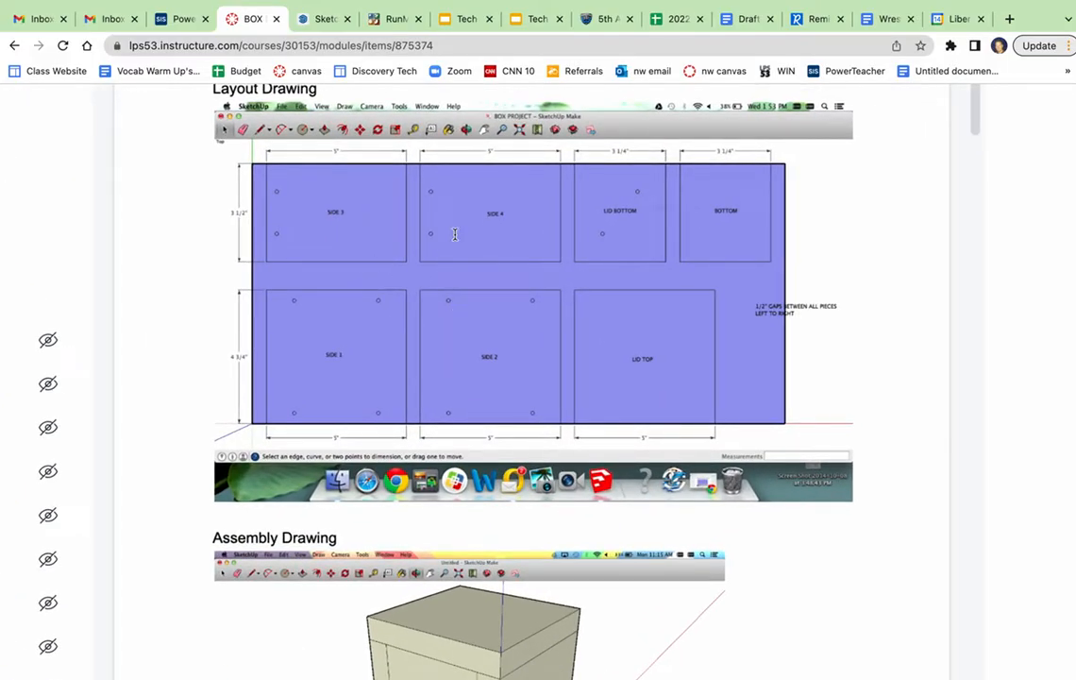
- Review the layout drawing, assembly drawing and templates in the Box Project Plans
{"action": "scroll", "coordinate": [526, 358], "scroll_direction": "down", "scroll_amount": 10}
{"action": "scroll", "coordinate": [526, 358], "scroll_direction": "up", "scroll_amount": 2}
{"action": "scroll", "coordinate": [527, 358], "scroll_direction": "down", "scroll_amount": 3}
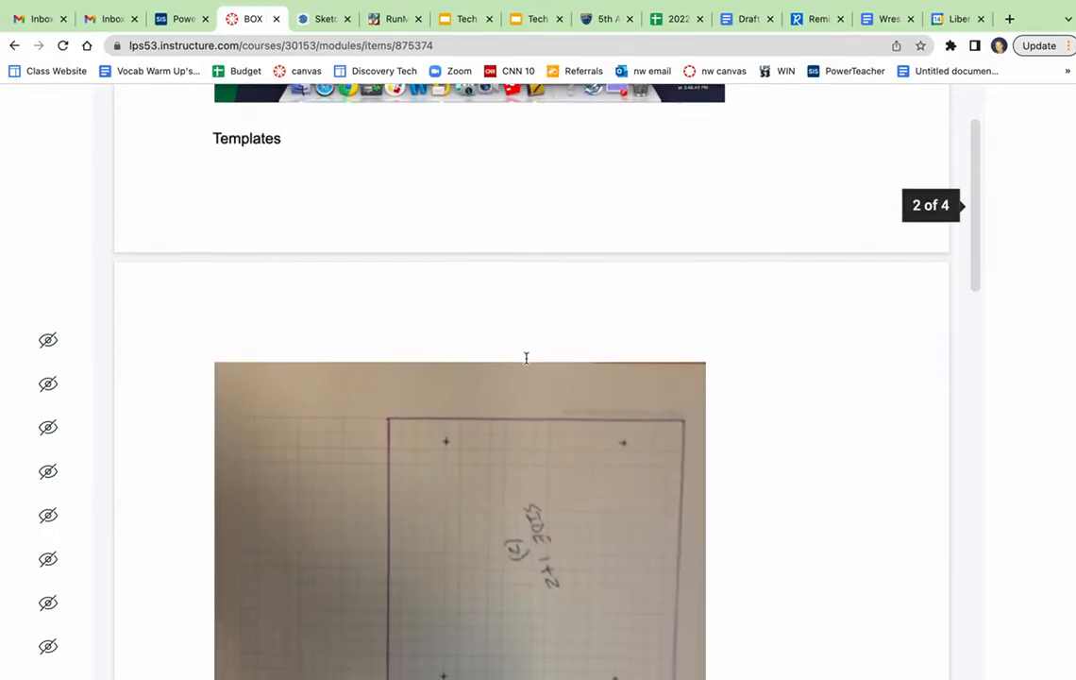
{"action": "scroll", "coordinate": [526, 357], "scroll_direction": "down", "scroll_amount": 4}
{"action": "scroll", "coordinate": [525, 358], "scroll_direction": "up", "scroll_amount": 10}
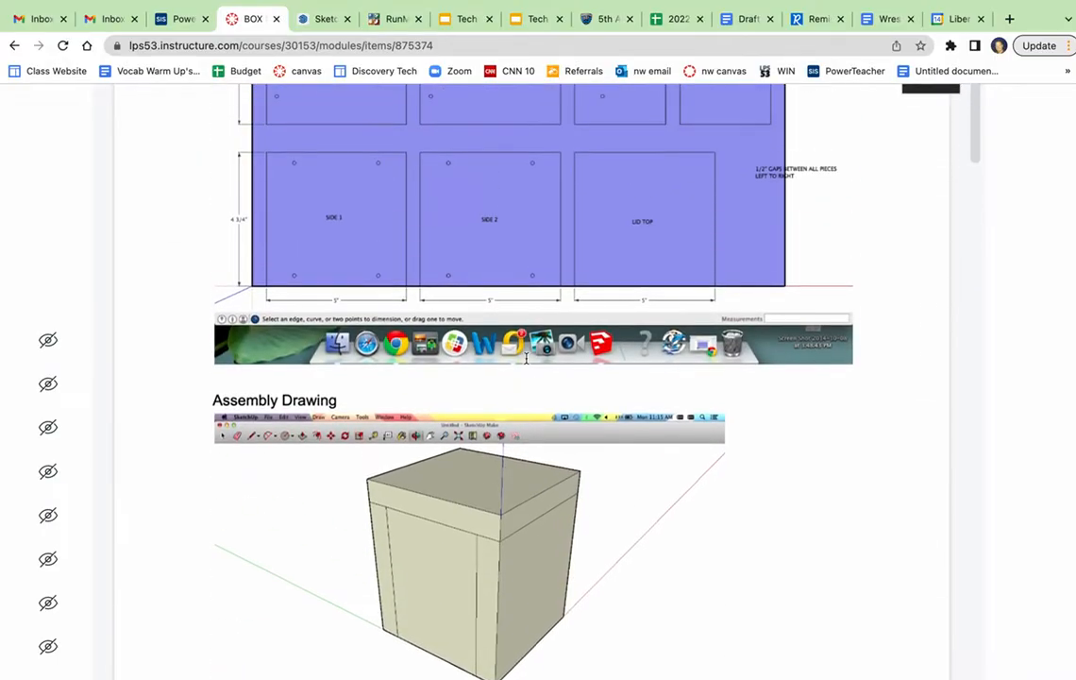
{"action": "scroll", "coordinate": [526, 357], "scroll_direction": "up", "scroll_amount": 3}
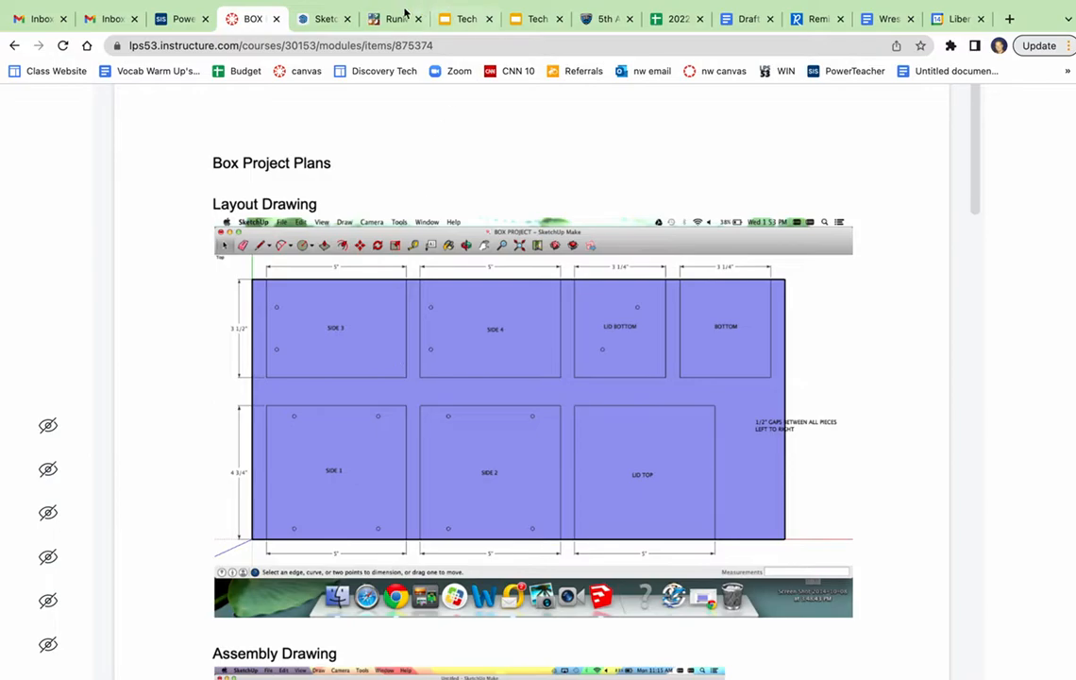
- Switch to SketchUp and draw a 4.75" line from the origin along the green axis
{"action": "left_click", "coordinate": [325, 20]}
{"action": "left_click", "coordinate": [11, 328]}
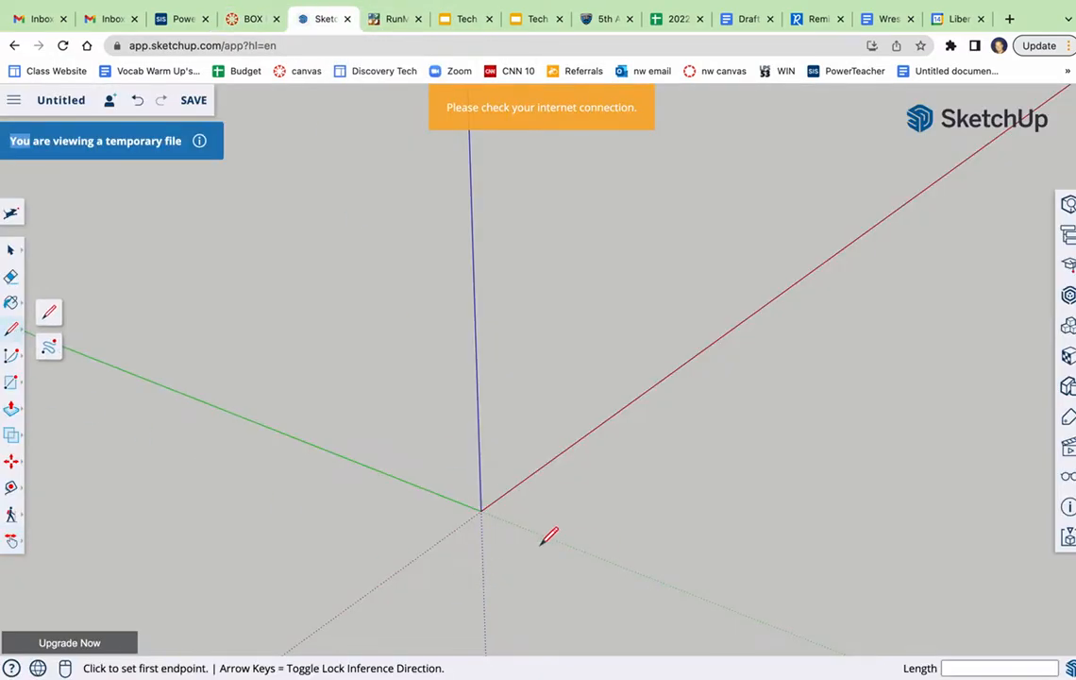
{"action": "left_click", "coordinate": [481, 510]}
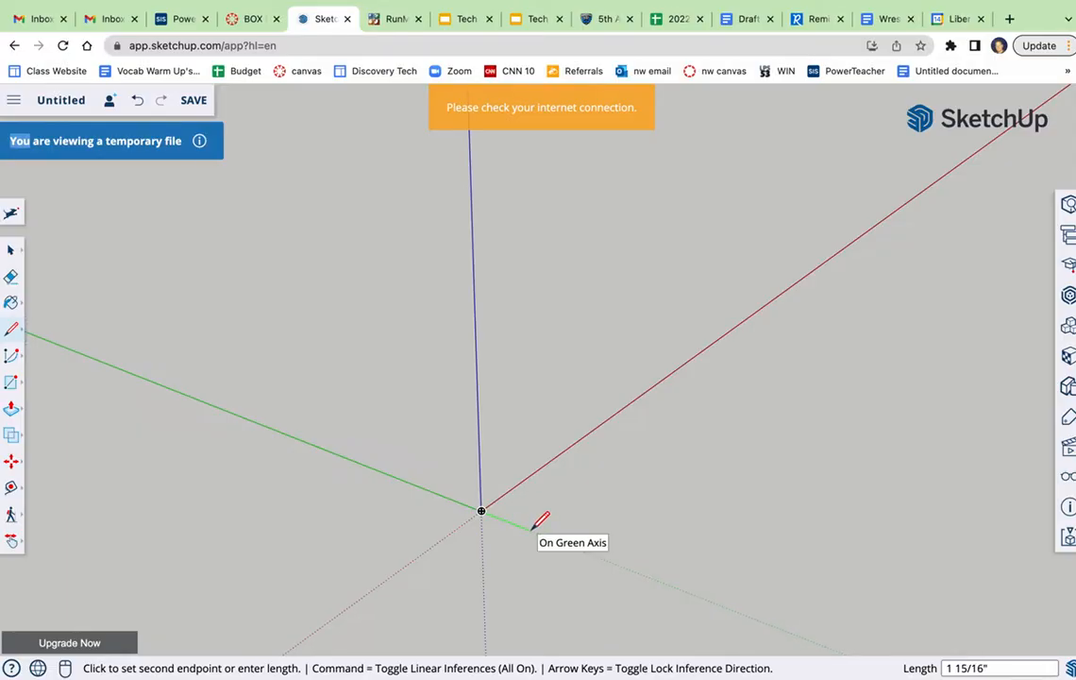
{"action": "type", "text": "4.75"}
{"action": "key", "text": "Return"}
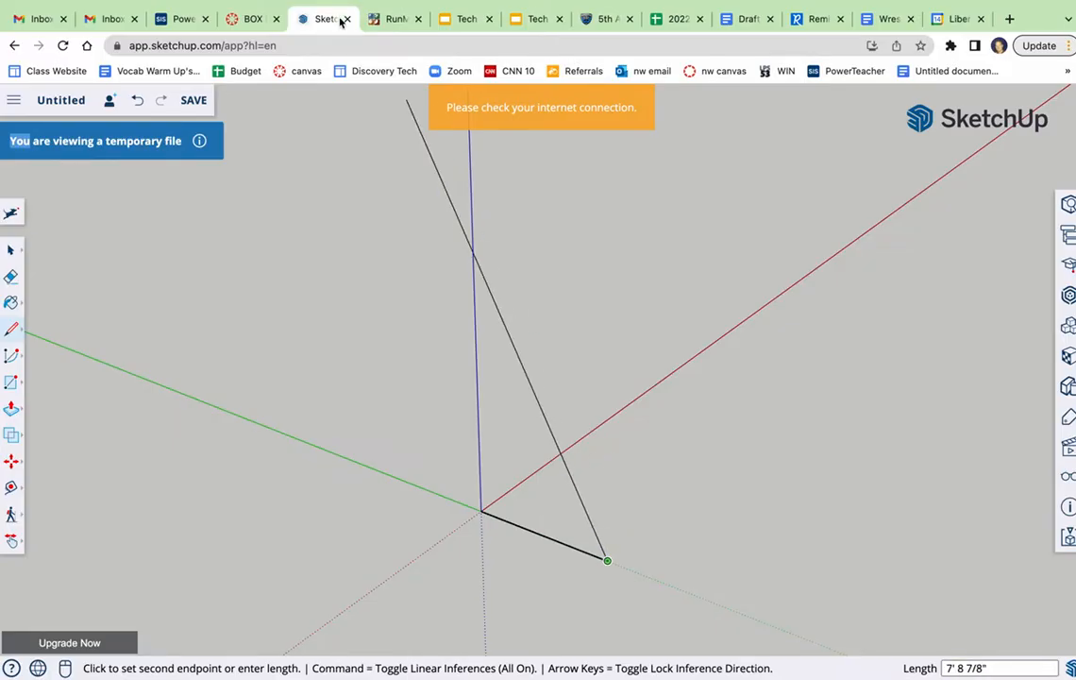
- Check the plan, then complete an upright rectangle on the base line with 5" vertical edges, closing it at the origin
{"action": "left_click", "coordinate": [253, 19]}
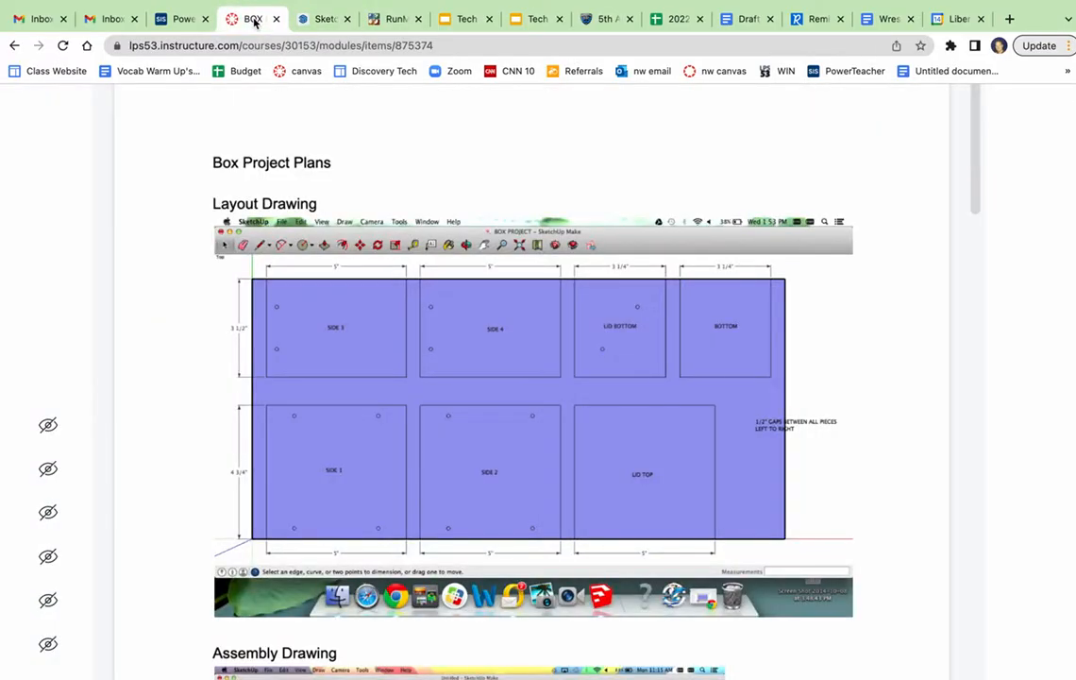
{"action": "left_click", "coordinate": [322, 19]}
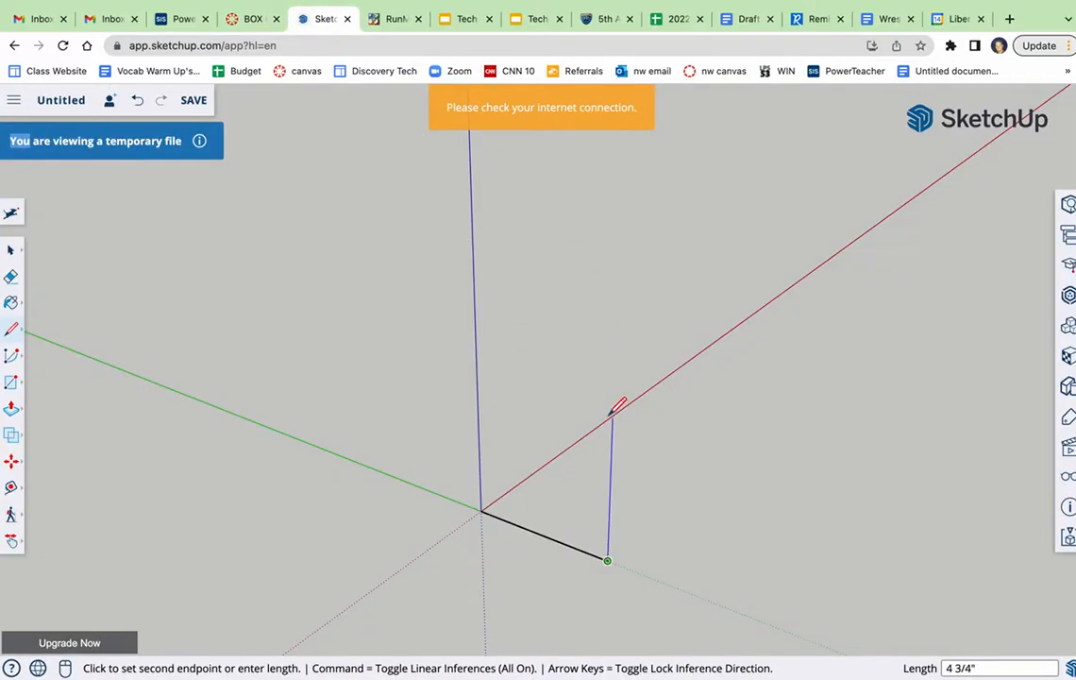
{"action": "type", "text": "5"}
{"action": "key", "text": "Return"}
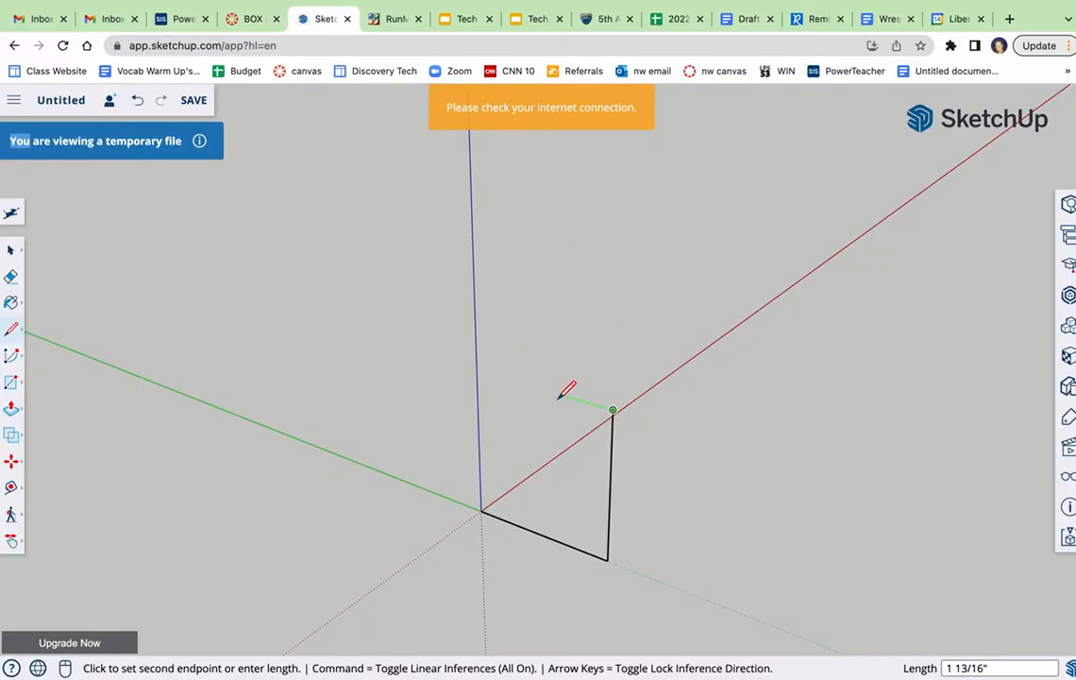
{"action": "left_click", "coordinate": [477, 368]}
{"action": "left_click", "coordinate": [482, 509]}
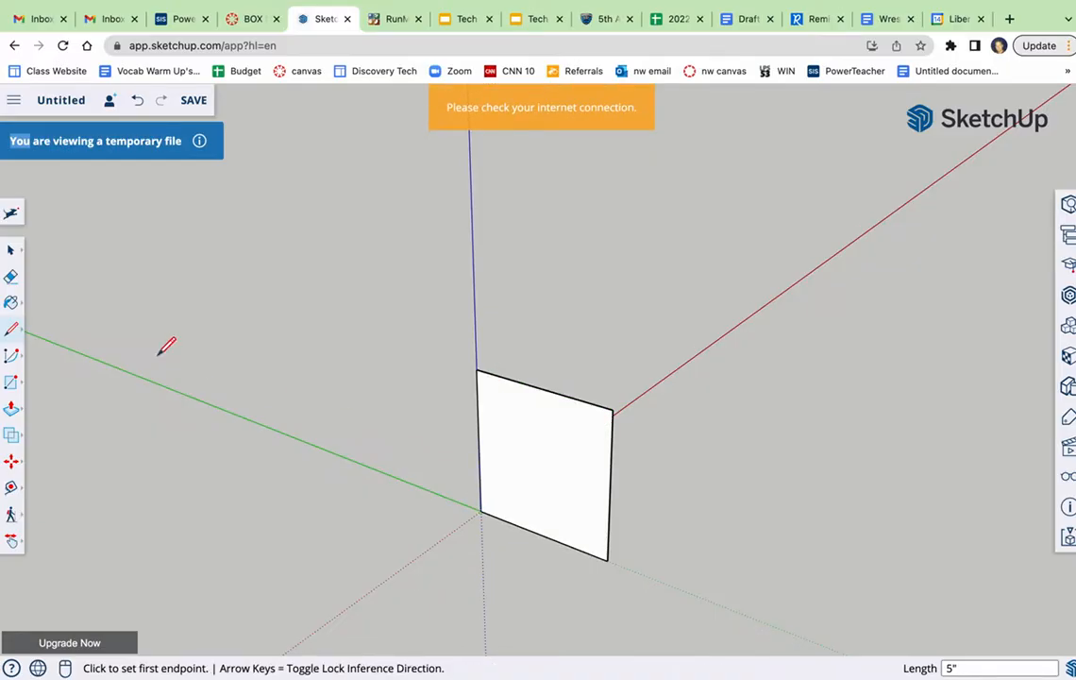
- Push/Pull the upright rectangle to a thickness of 0.75" to form the first side panel
{"action": "left_click", "coordinate": [11, 407]}
{"action": "left_click", "coordinate": [551, 492]}
{"action": "type", "text": "."}
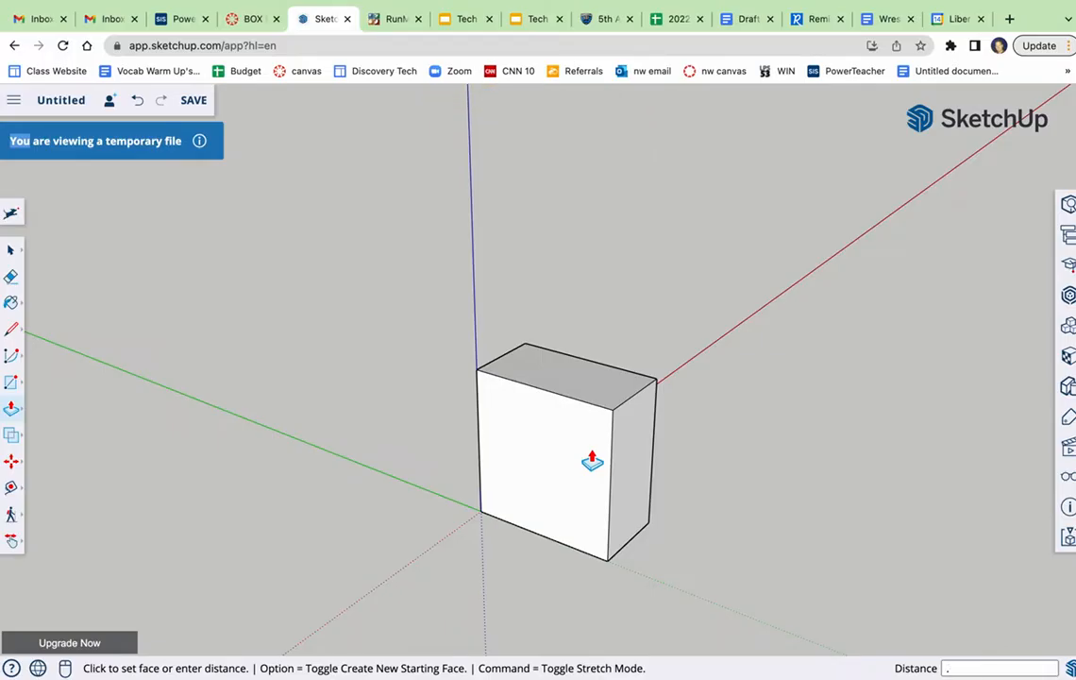
{"action": "type", "text": "75"}
{"action": "key", "text": "Return"}
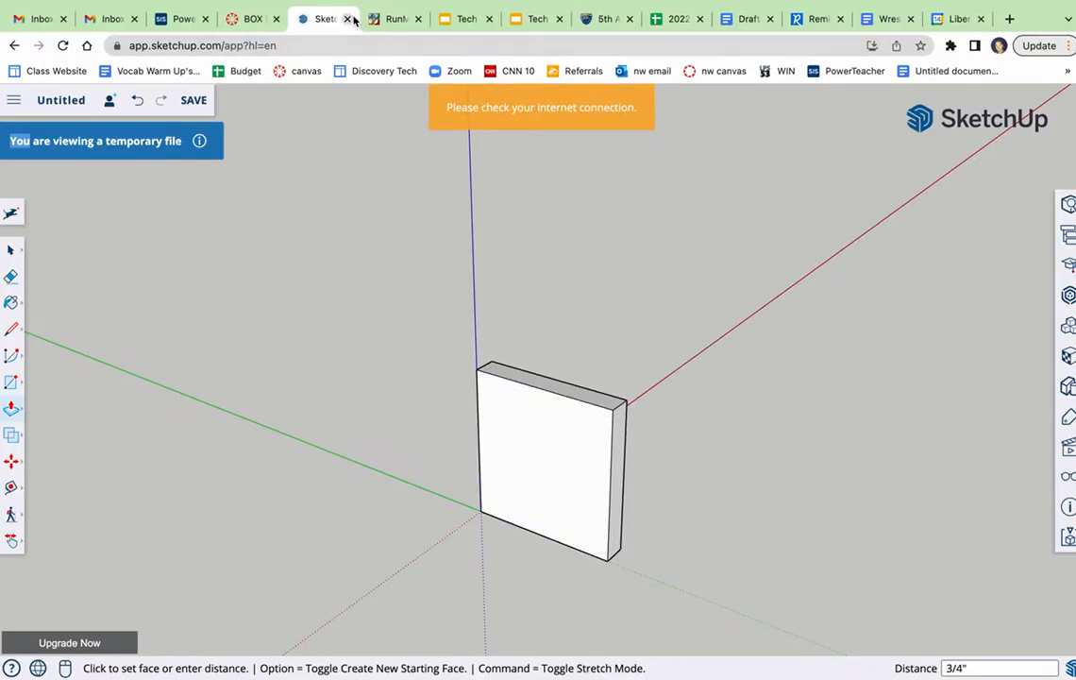
- After checking the plan, draw a narrow 3.5" long footprint rectangle perpendicular to the panel, starting at its bottom outer corner
{"action": "left_click", "coordinate": [15, 539]}
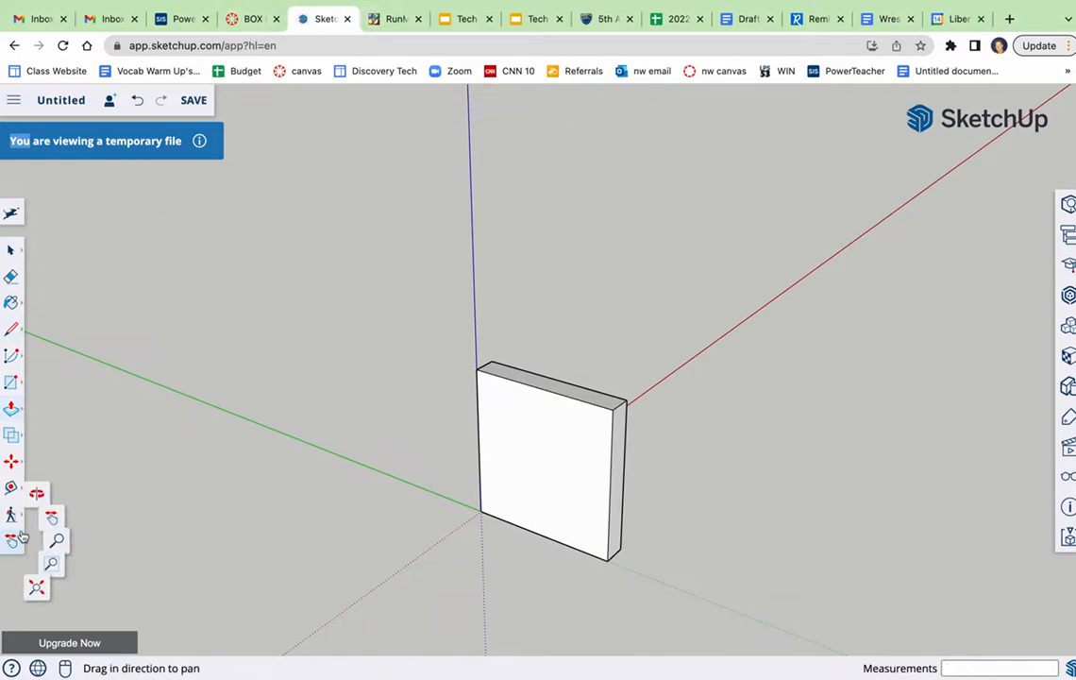
{"action": "left_click", "coordinate": [48, 471]}
{"action": "left_click_drag", "start_coordinate": [678, 567], "coordinate": [482, 630]}
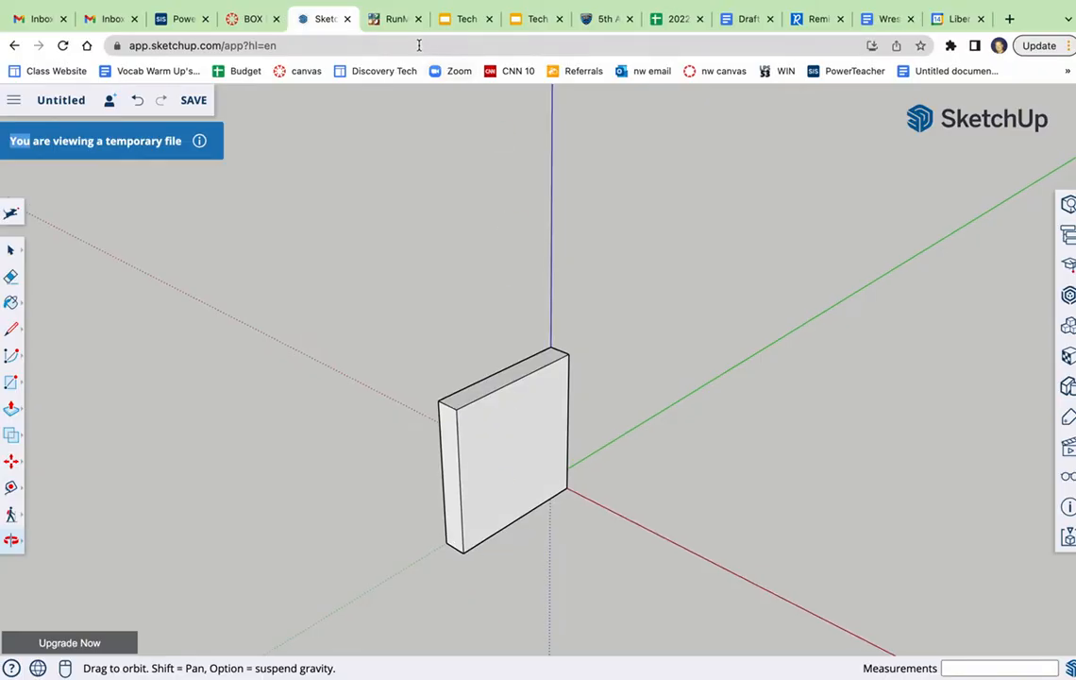
{"action": "left_click", "coordinate": [244, 22]}
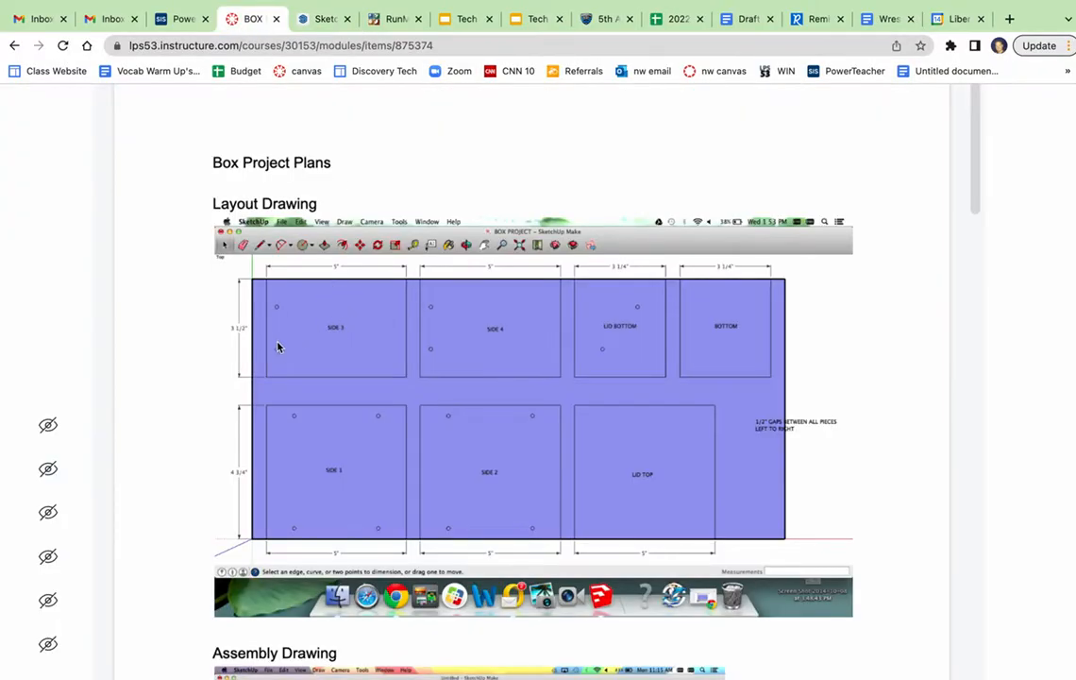
{"action": "left_click", "coordinate": [322, 20]}
{"action": "left_click", "coordinate": [11, 329]}
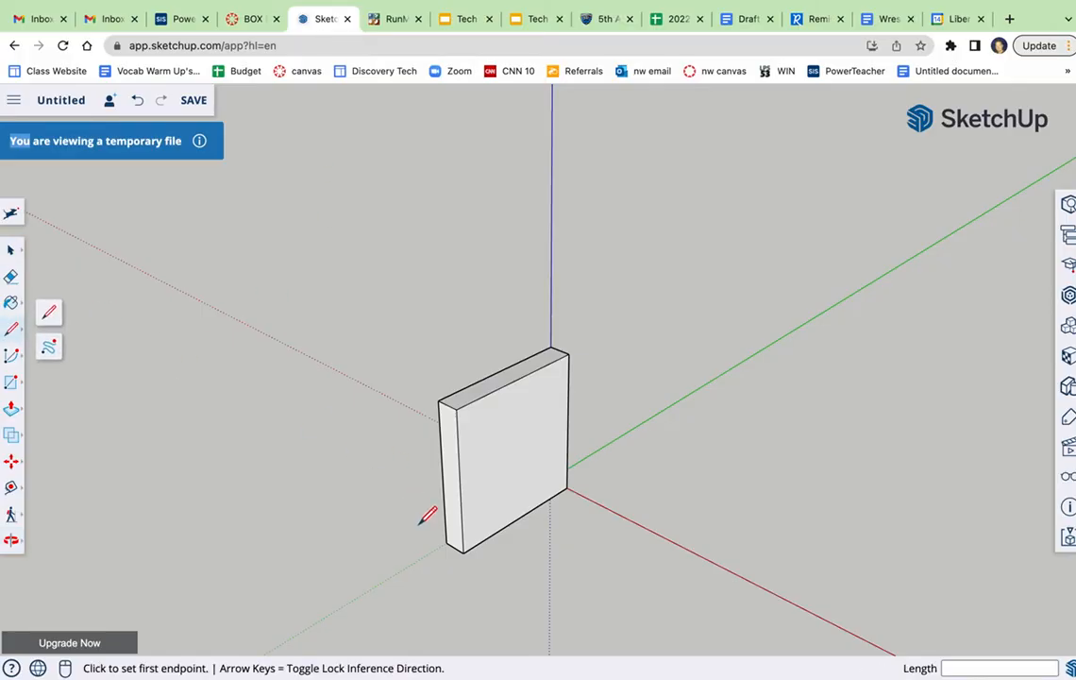
{"action": "left_click", "coordinate": [463, 552]}
{"action": "type", "text": "3.5"}
{"action": "key", "text": "Return"}
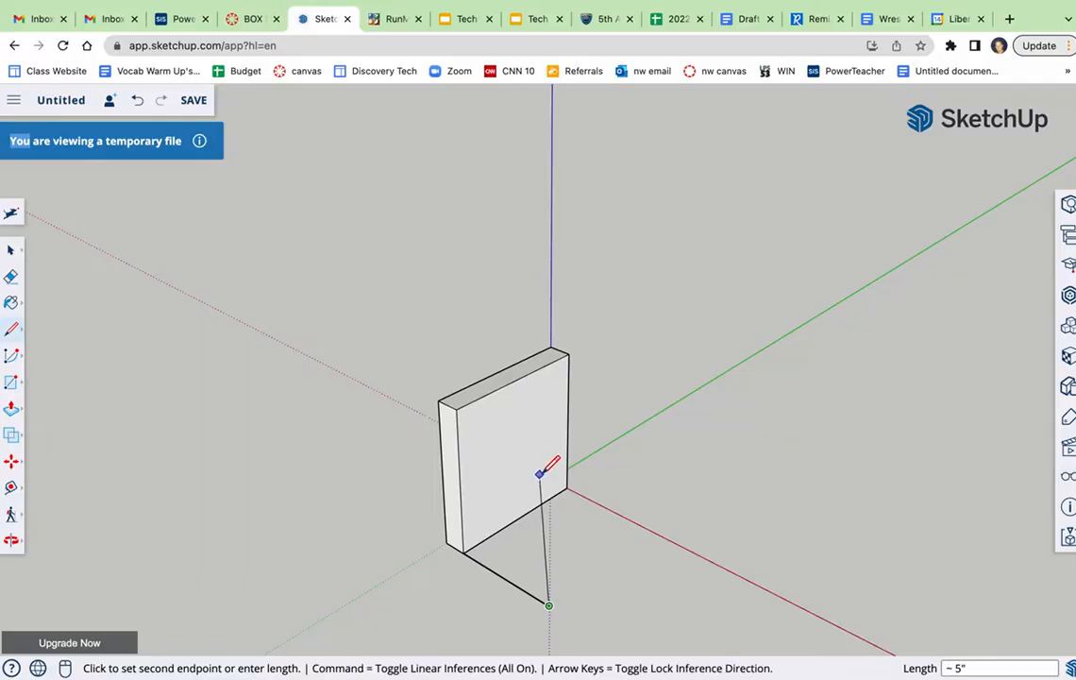
{"action": "left_click", "coordinate": [566, 593]}
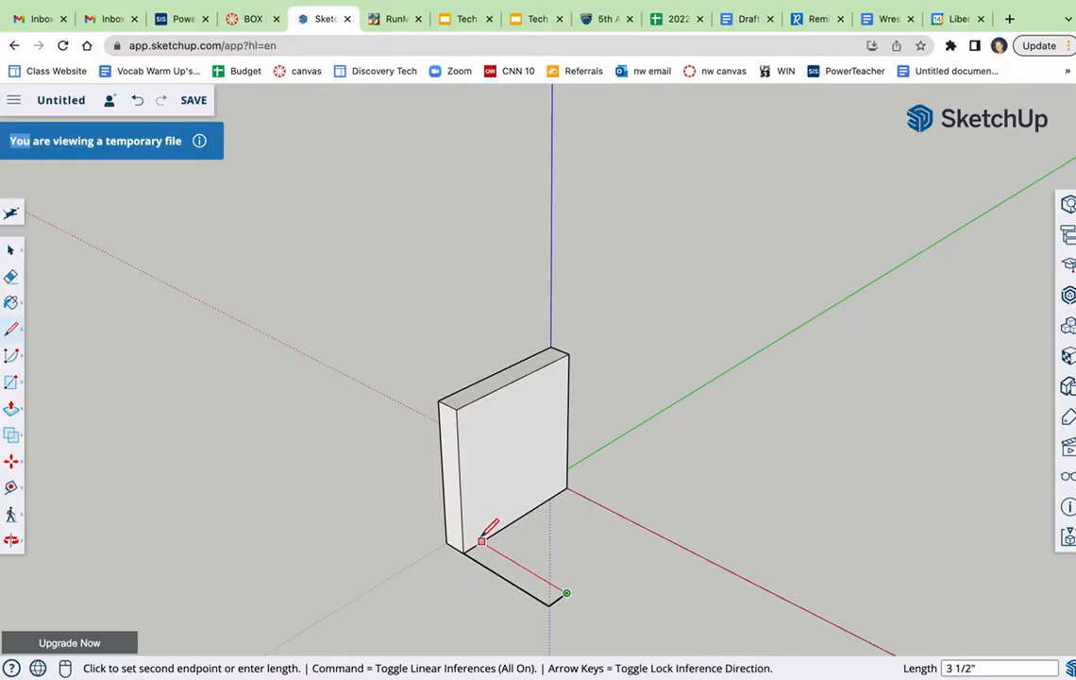
{"action": "left_click", "coordinate": [481, 541]}
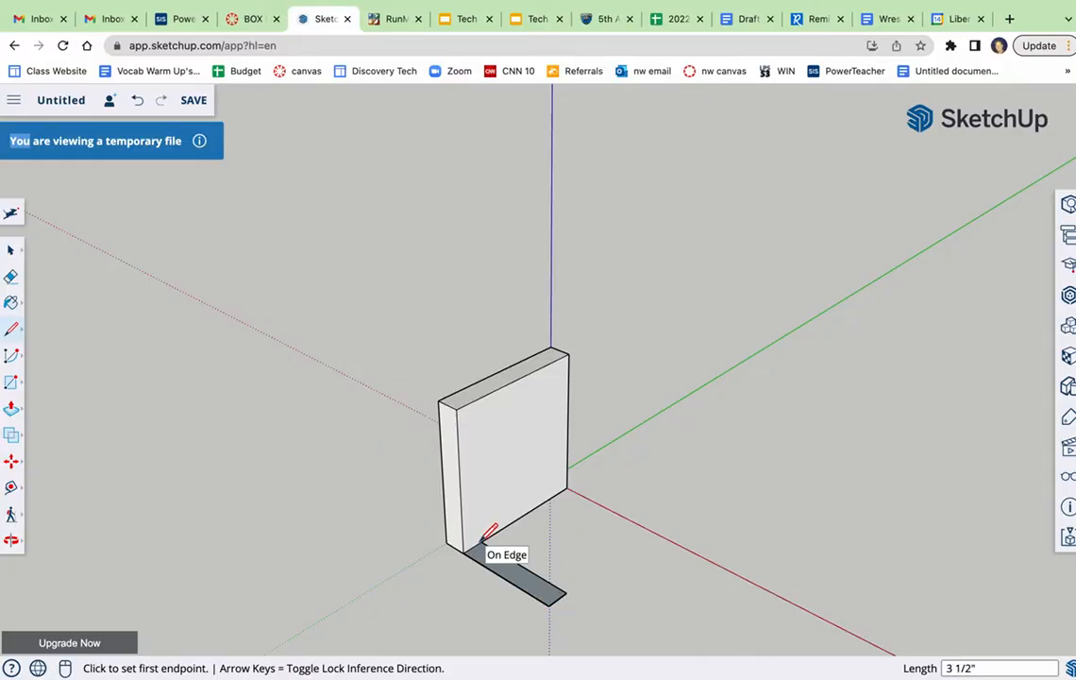
- Push/Pull the narrow footprint up 5" to form the second side panel
{"action": "left_click", "coordinate": [14, 409]}
{"action": "left_click", "coordinate": [493, 567]}
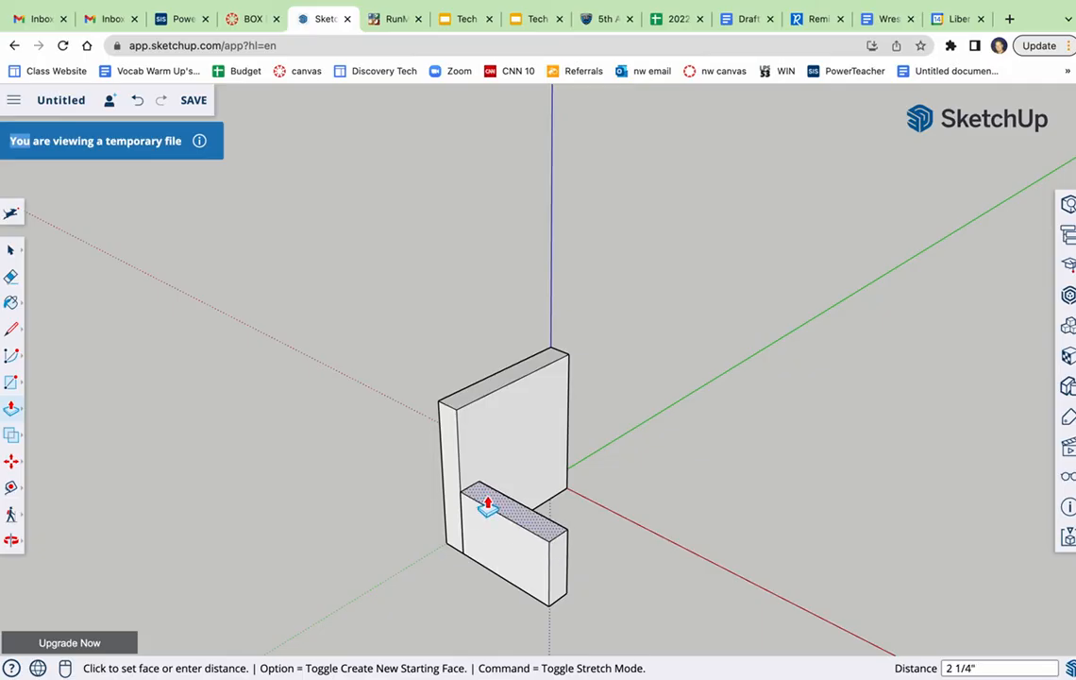
{"action": "key", "text": "Return"}
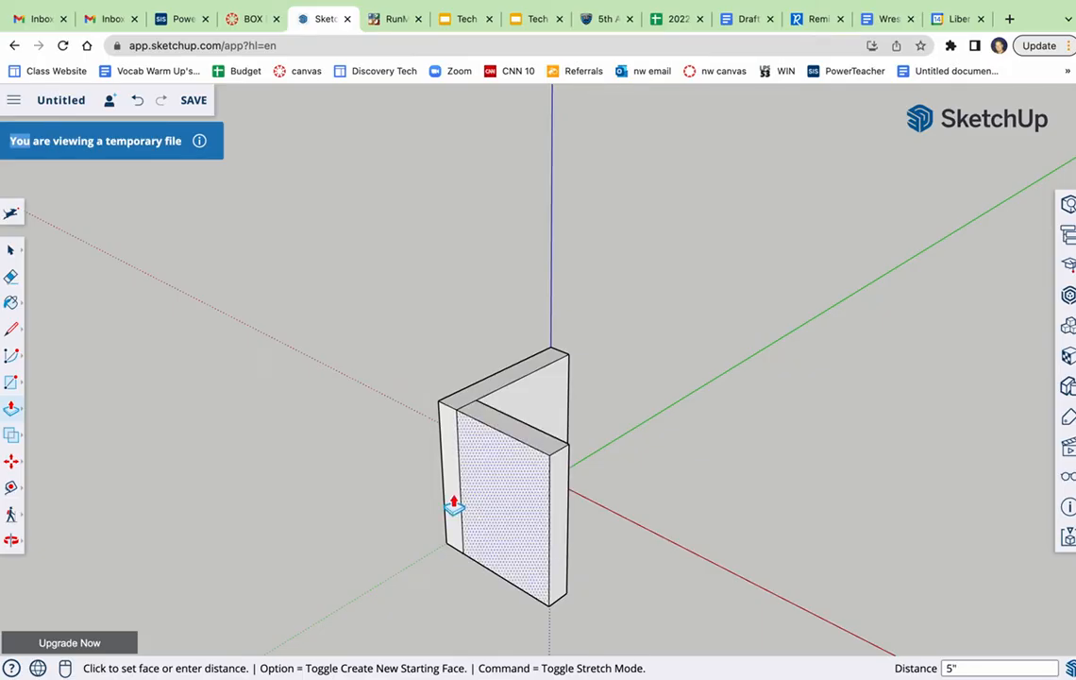
- Consult the plan for the bottom piece and draw its rectangle between the two panels, 3.5" long beside the second panel
{"action": "left_click", "coordinate": [11, 540]}
{"action": "left_click_drag", "start_coordinate": [451, 481], "coordinate": [367, 429]}
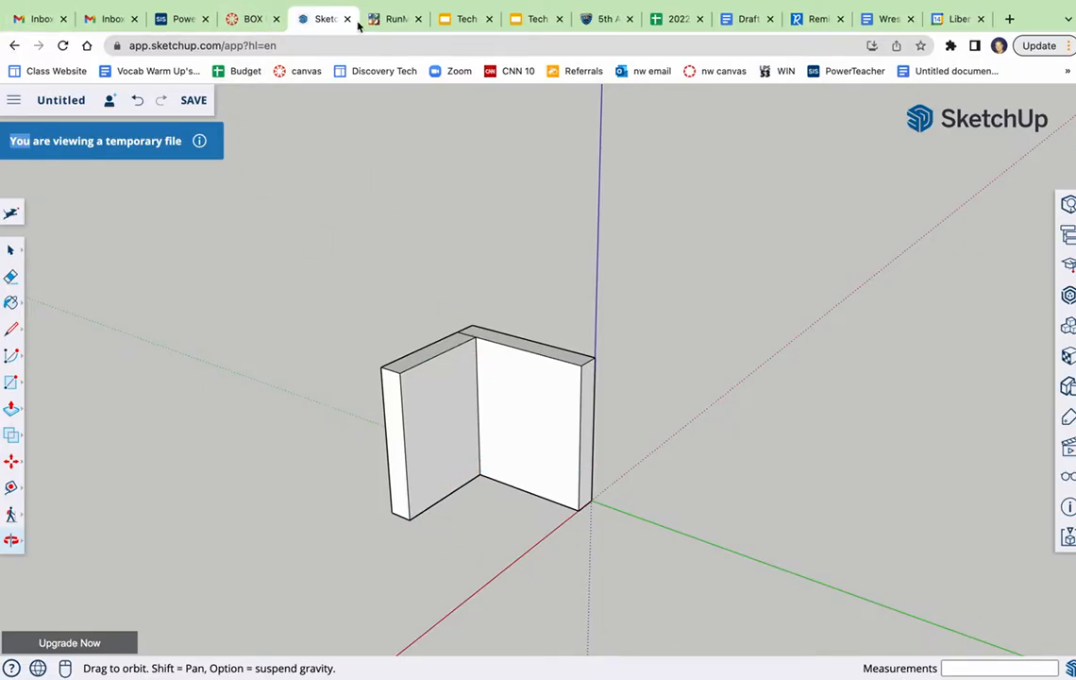
{"action": "left_click", "coordinate": [250, 20]}
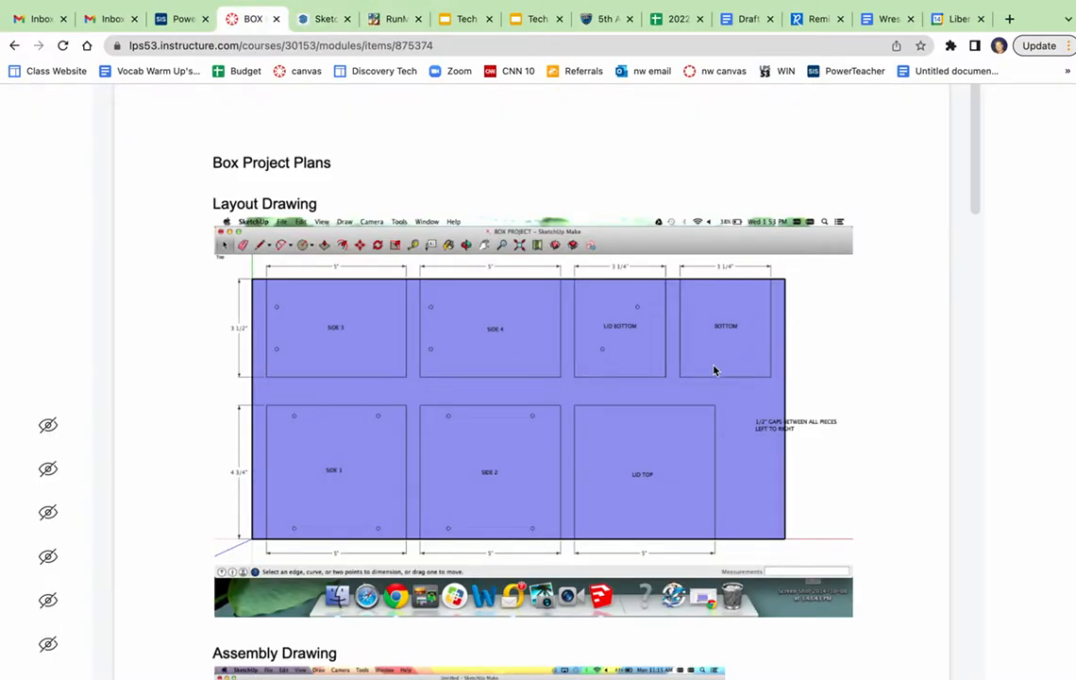
{"action": "left_click", "coordinate": [317, 20]}
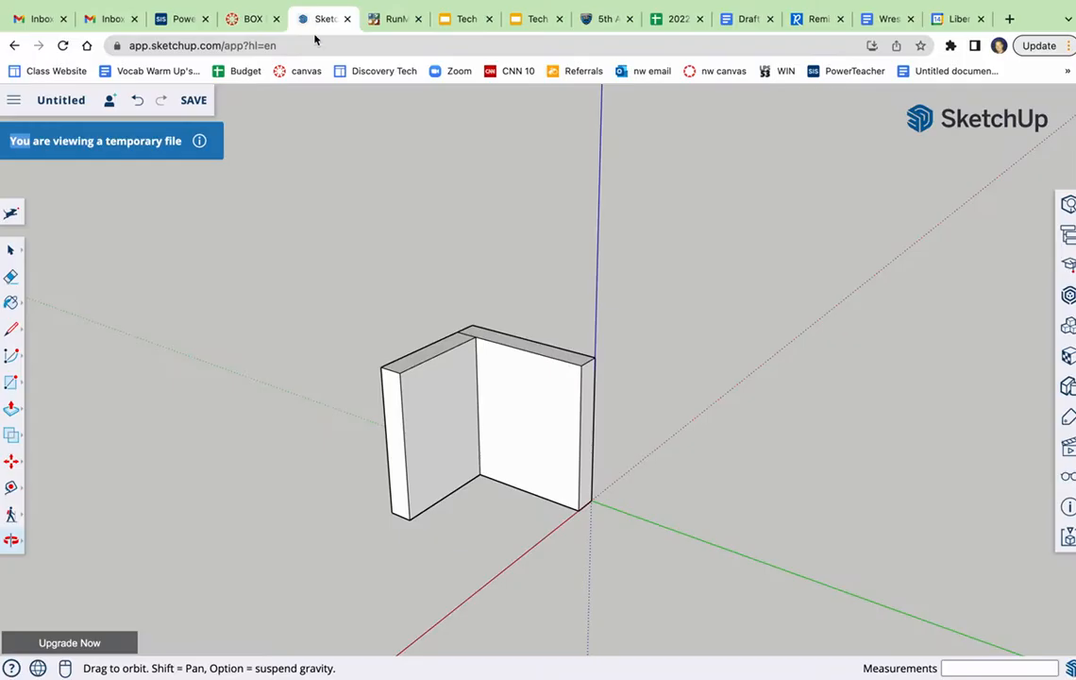
{"action": "left_click", "coordinate": [11, 329]}
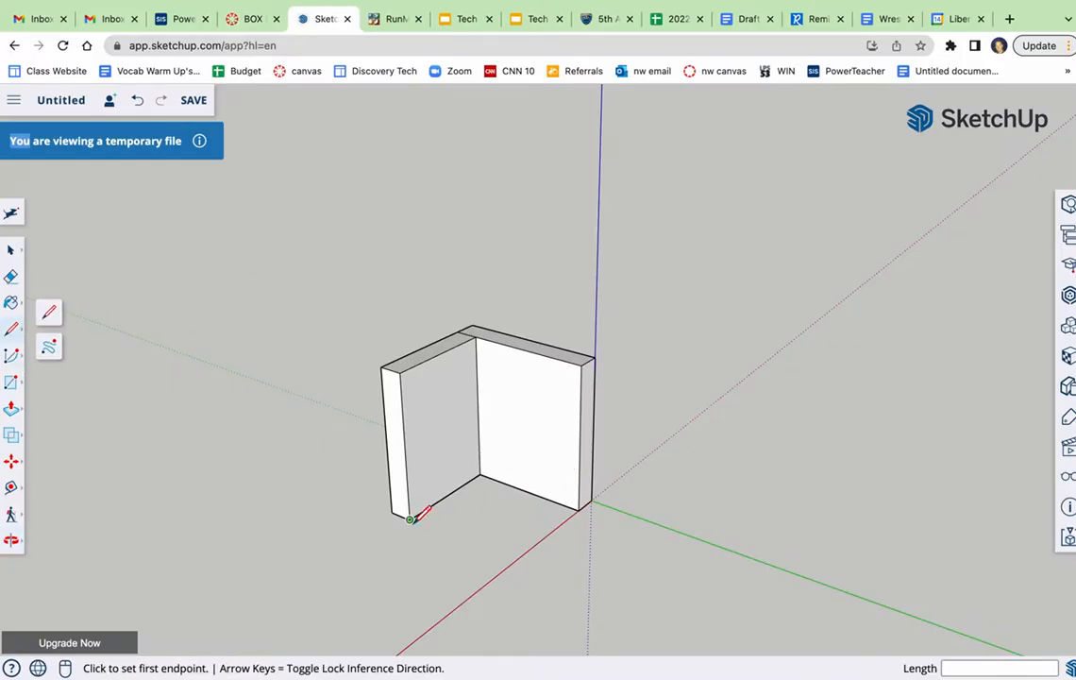
{"action": "left_click", "coordinate": [409, 519]}
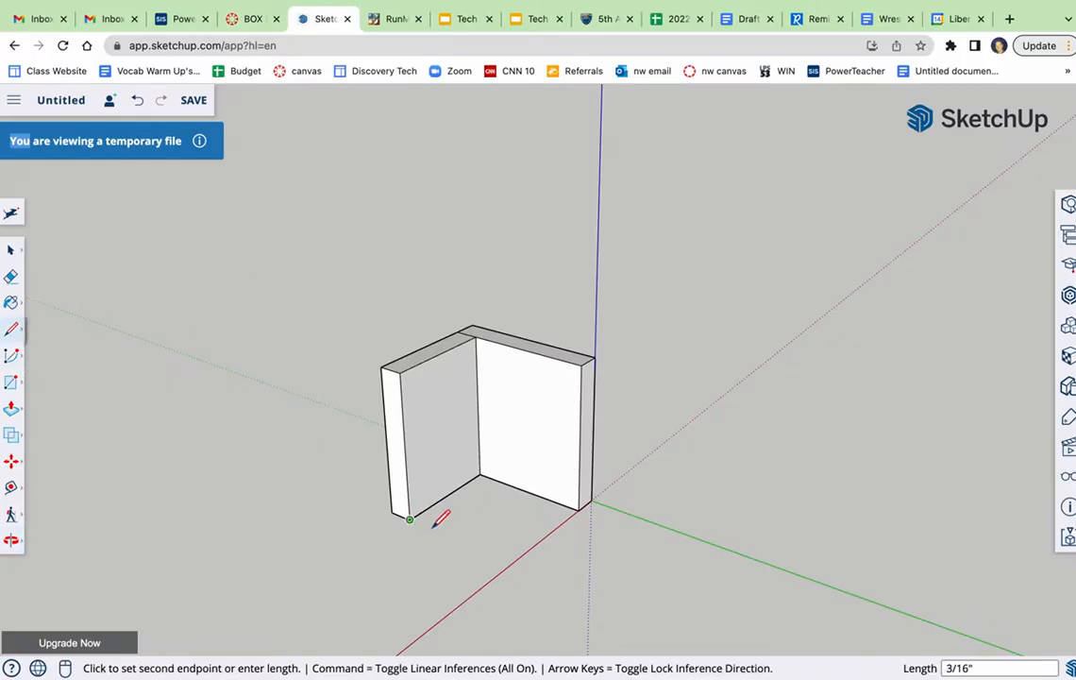
{"action": "left_click", "coordinate": [492, 554]}
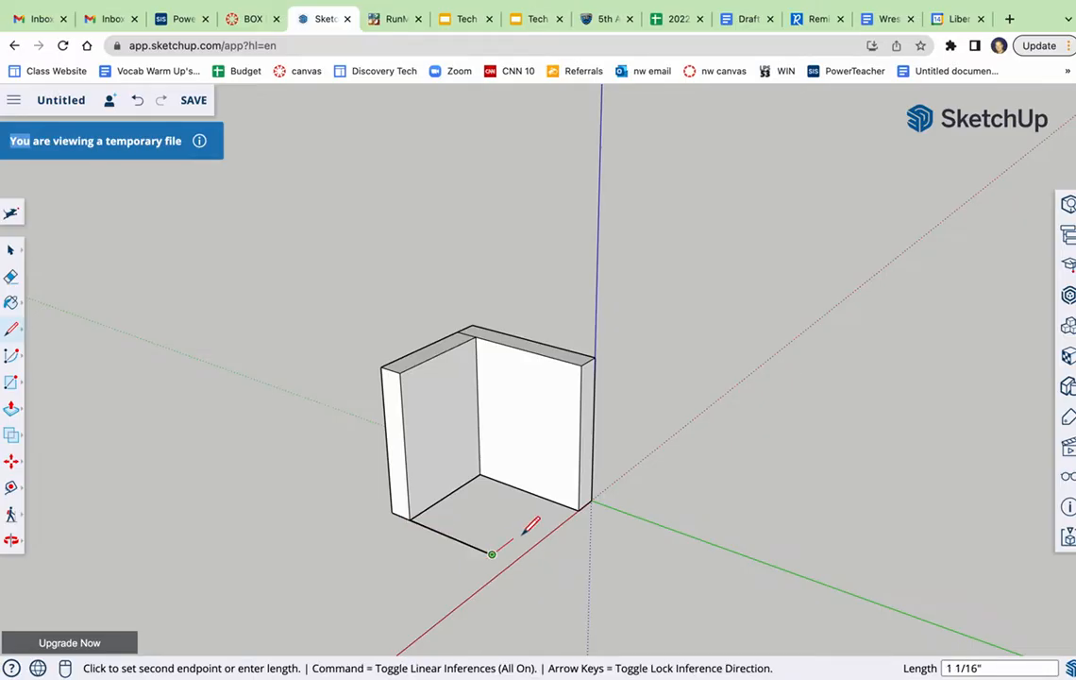
{"action": "left_click", "coordinate": [560, 501]}
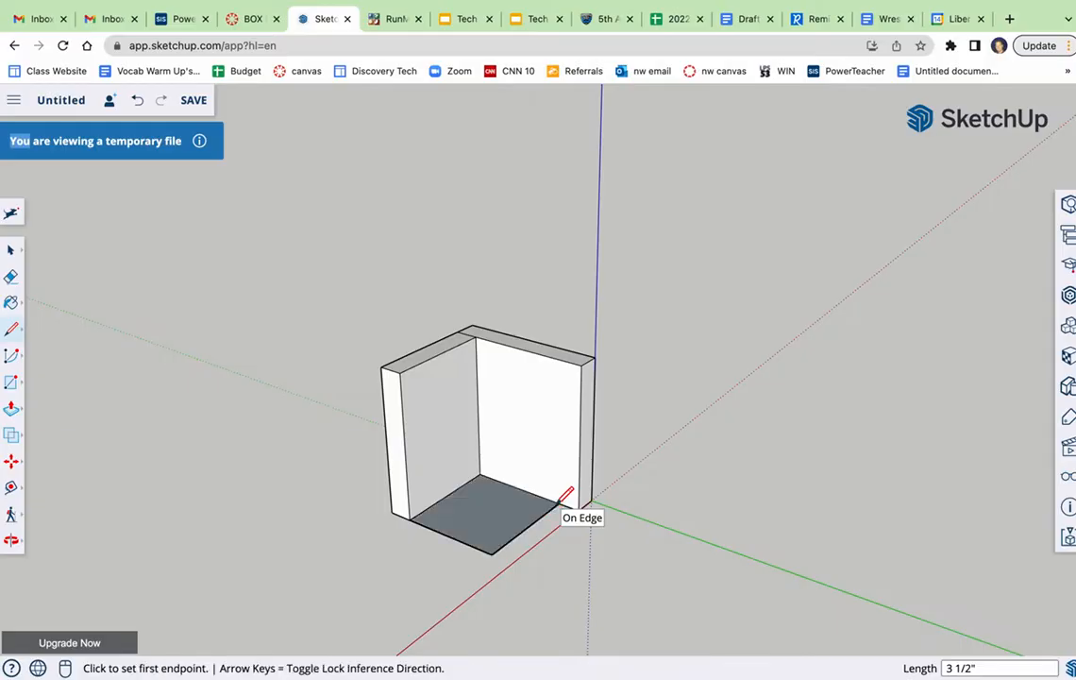
- Push/Pull the bottom rectangle up 0.75" to form the box's bottom board
{"action": "left_click", "coordinate": [12, 408]}
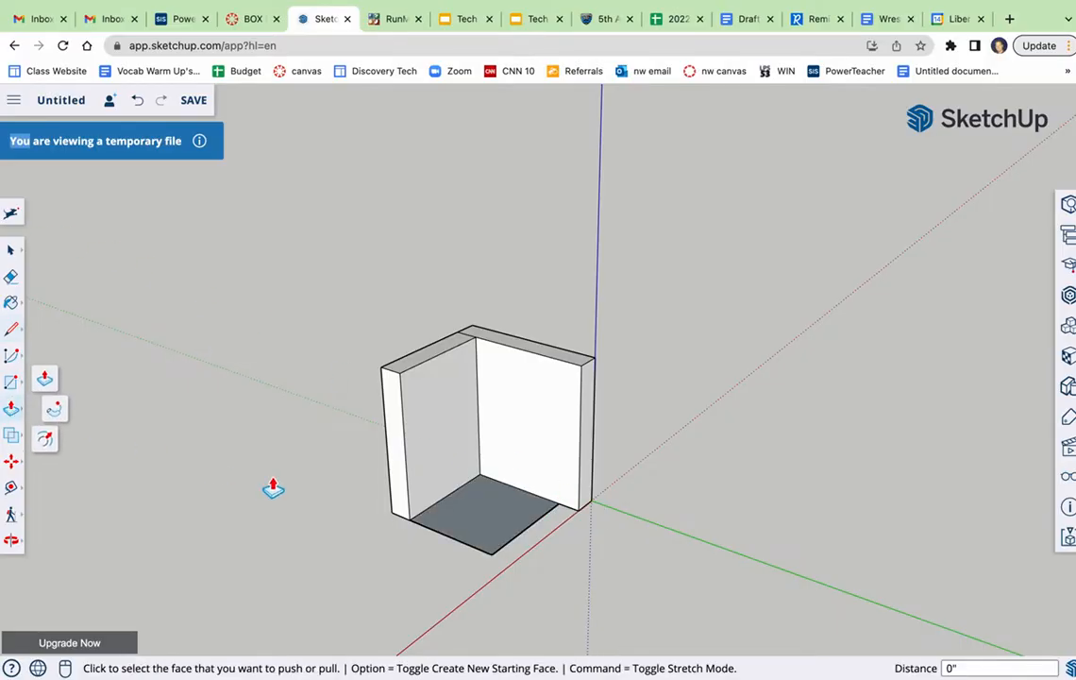
{"action": "left_click", "coordinate": [477, 519]}
{"action": "type", "text": ".75"}
{"action": "key", "text": "Return"}
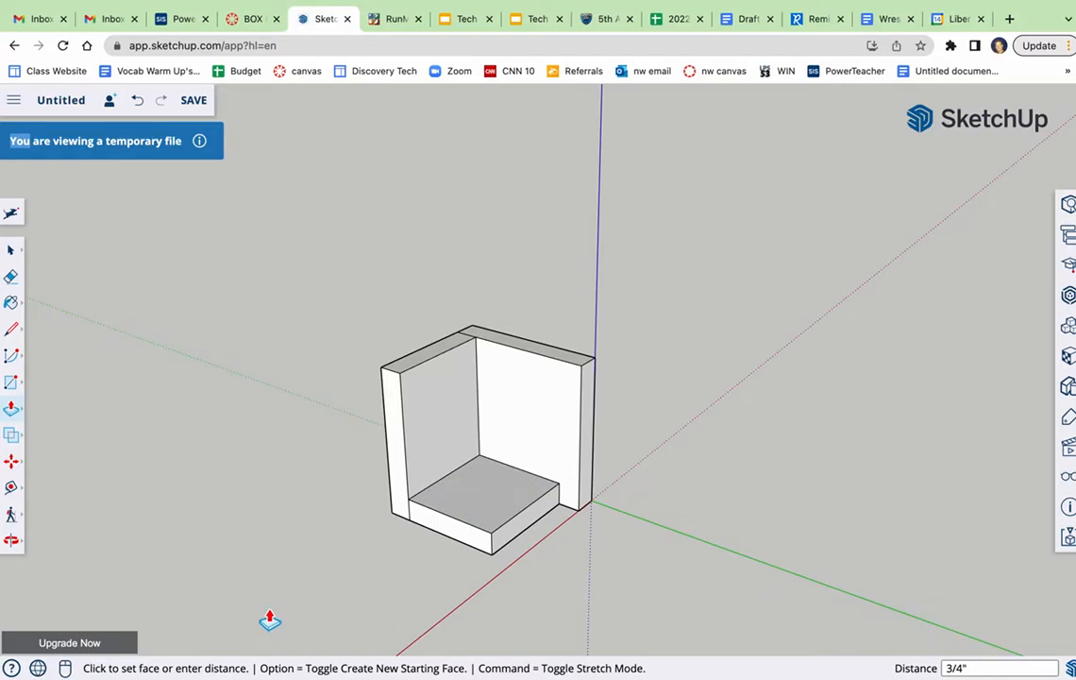
- Draw a 3.5" by 3/4" footprint rectangle along the bottom board's open side, from the first panel's lower corner
{"action": "left_click", "coordinate": [10, 333]}
{"action": "left_click", "coordinate": [579, 510]}
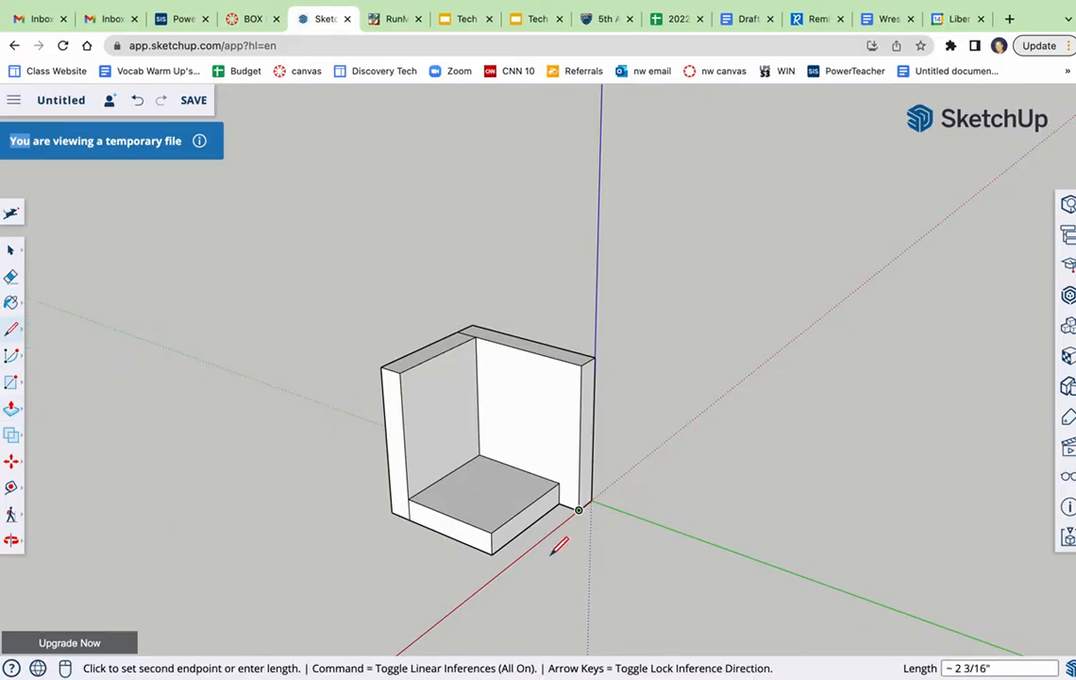
{"action": "type", "text": "3.5"}
{"action": "key", "text": "Return"}
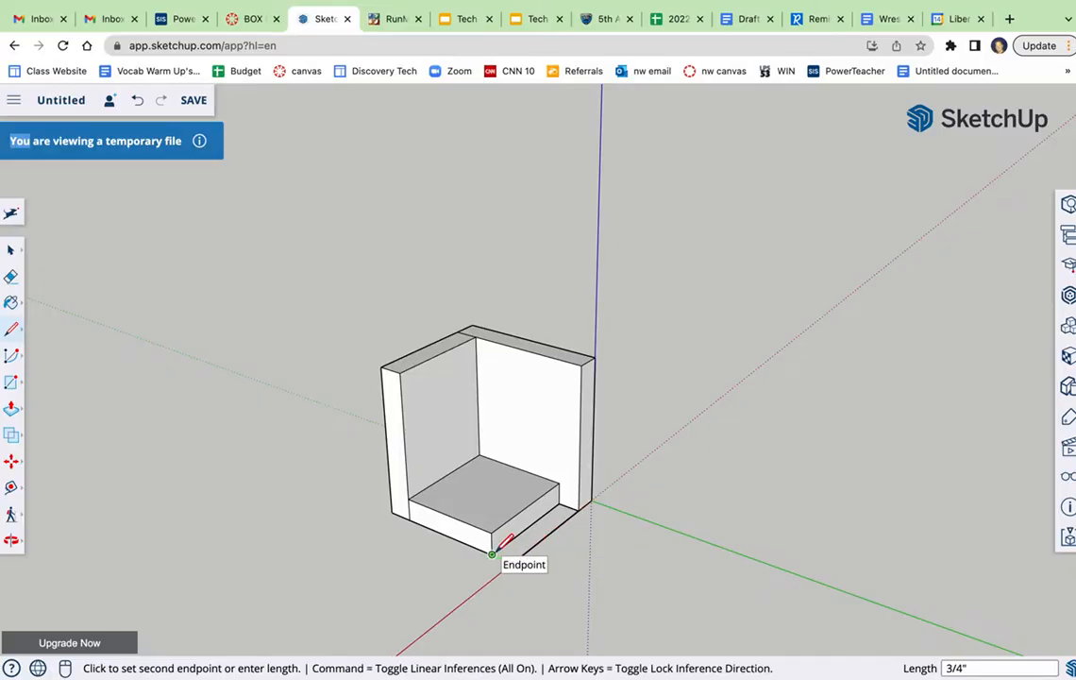
{"action": "left_click", "coordinate": [492, 554]}
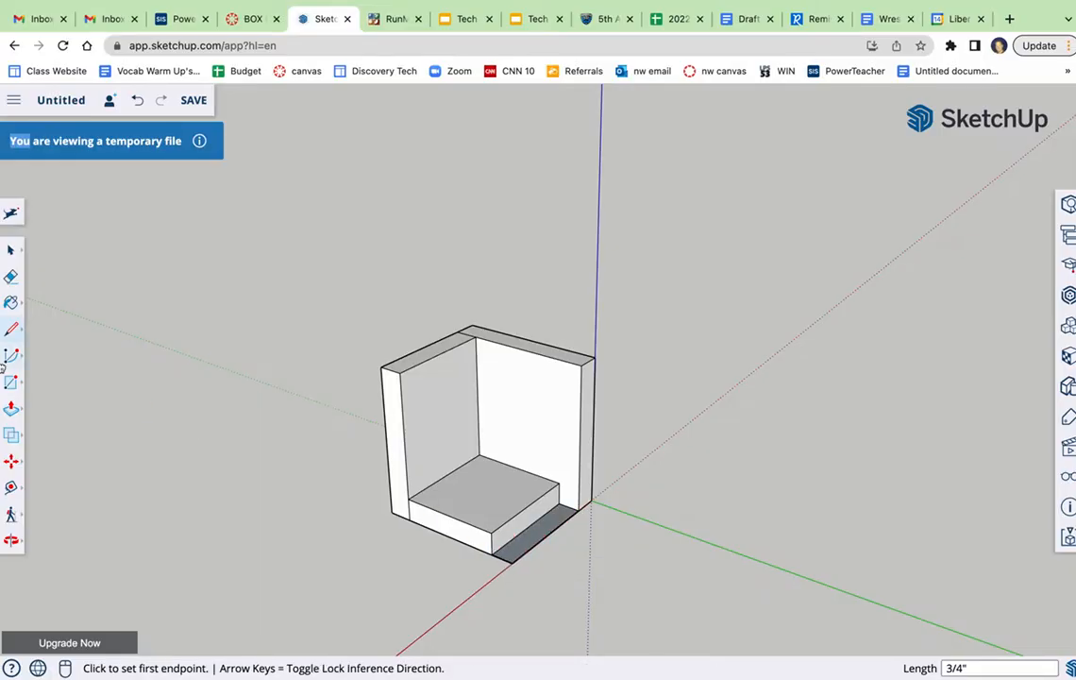
- Push/Pull the strip beside the bottom board up 5" to form the third side panel
{"action": "left_click", "coordinate": [11, 409]}
{"action": "left_click", "coordinate": [533, 540]}
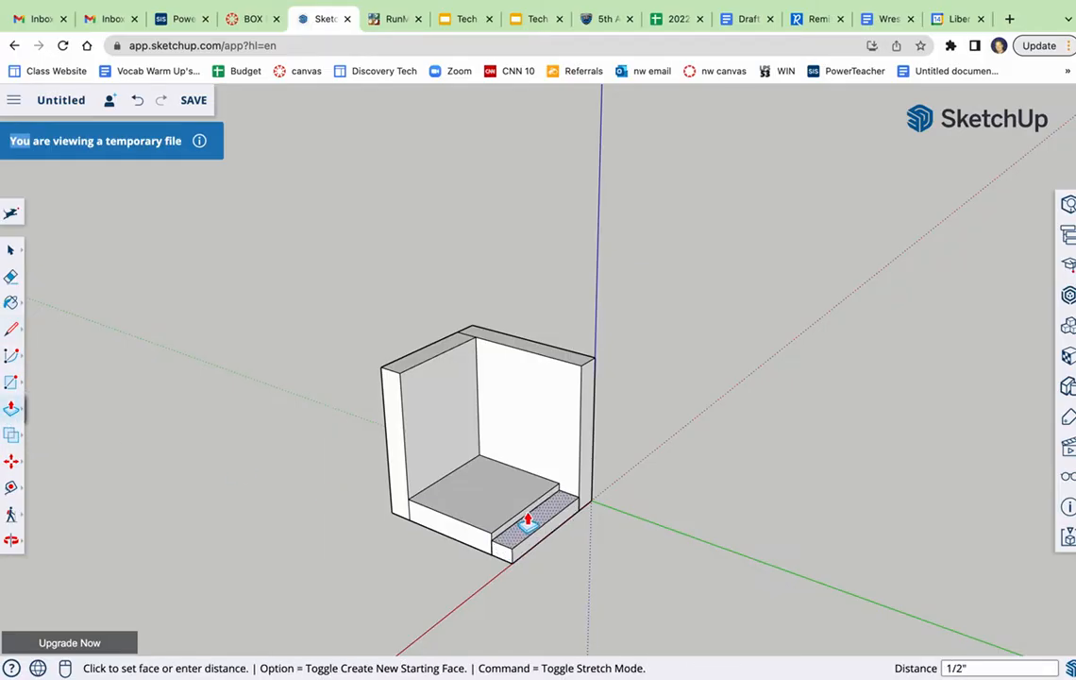
{"action": "type", "text": "5"}
{"action": "key", "text": "Return"}
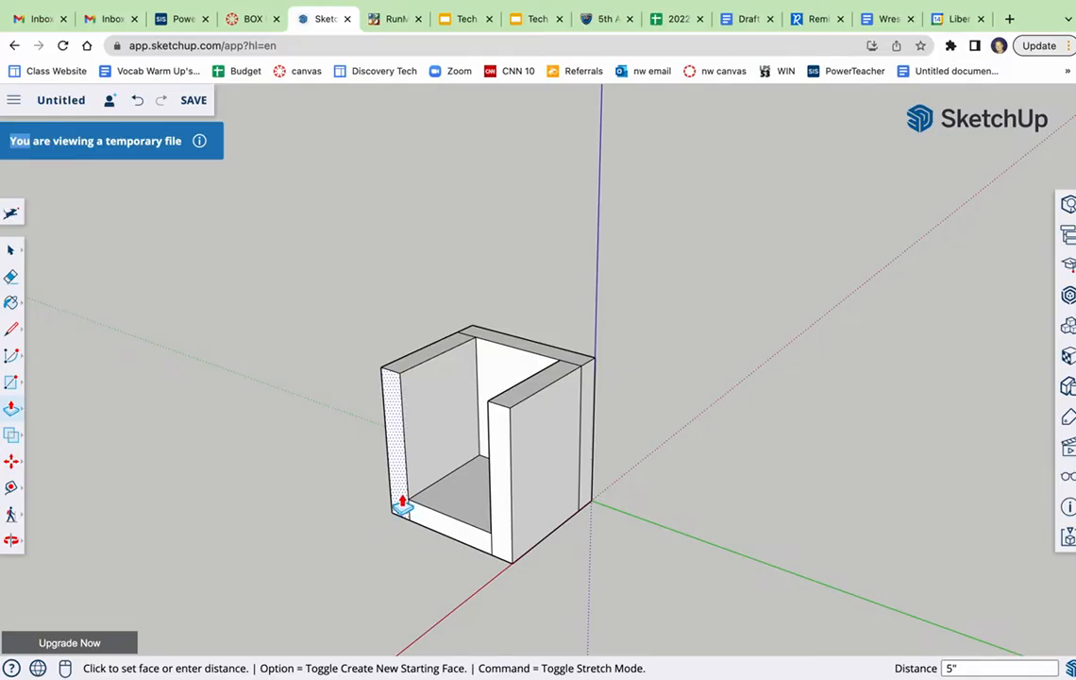
- Draw a 4.75" by 3/4" footprint rectangle on the ground across the box's open end
{"action": "left_click", "coordinate": [11, 329]}
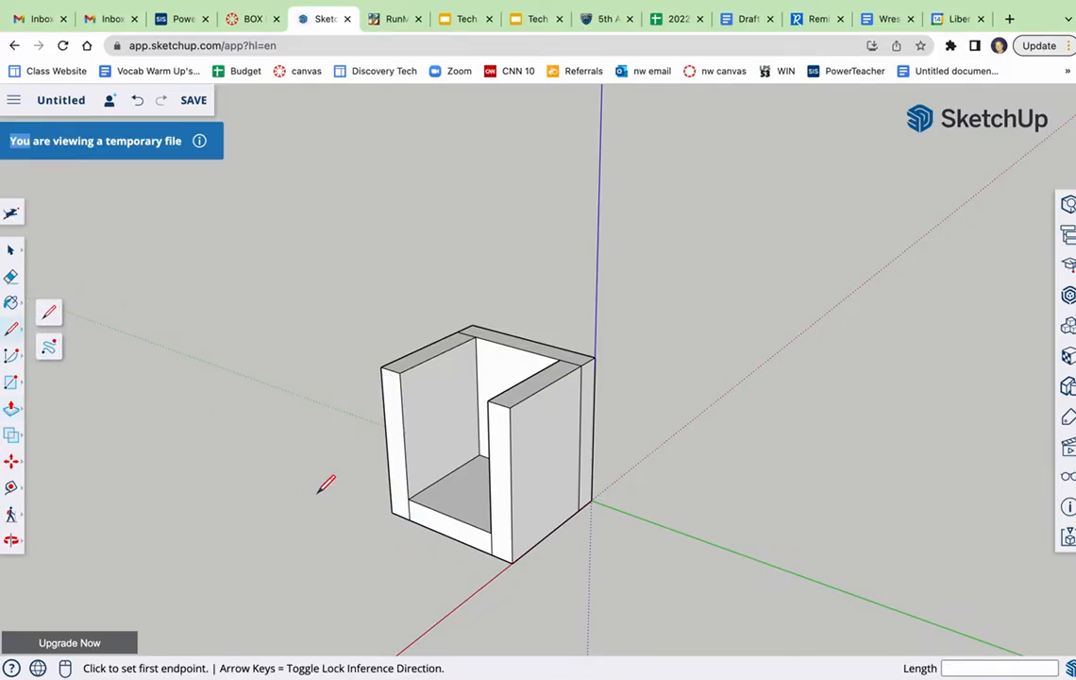
{"action": "left_click", "coordinate": [393, 515]}
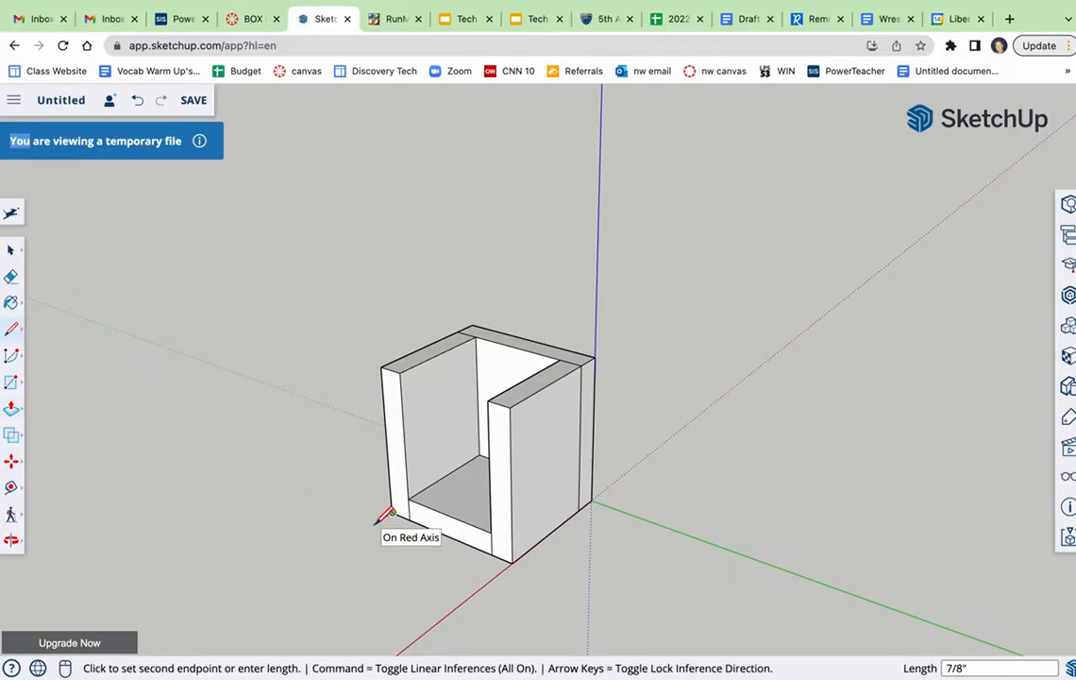
{"action": "left_click", "coordinate": [375, 522]}
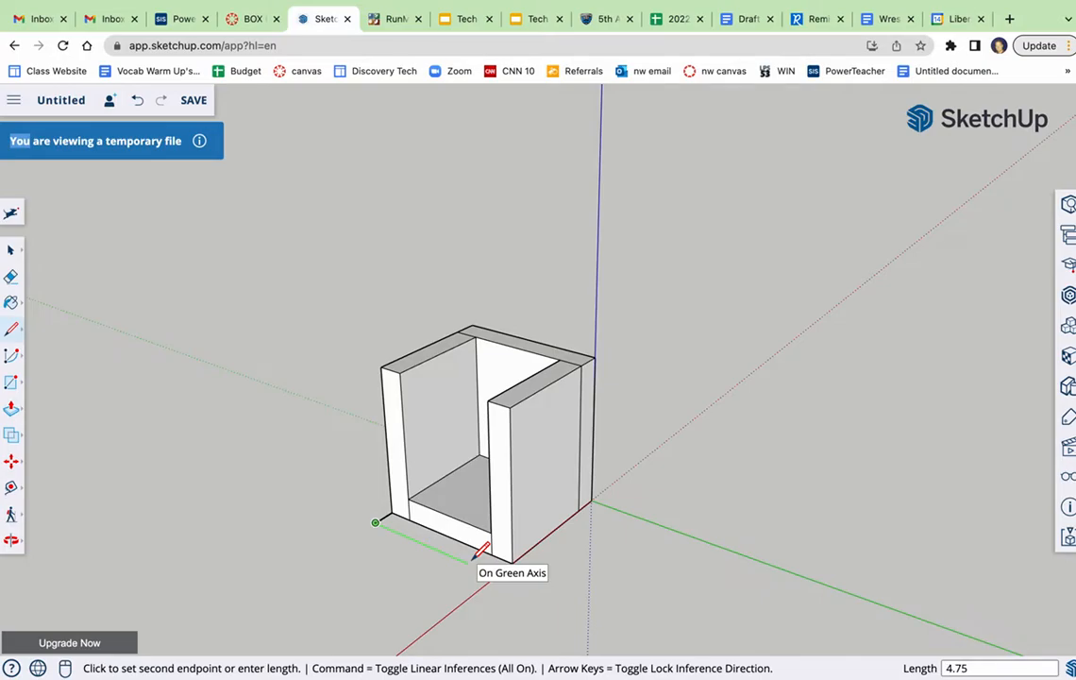
{"action": "left_click", "coordinate": [497, 575]}
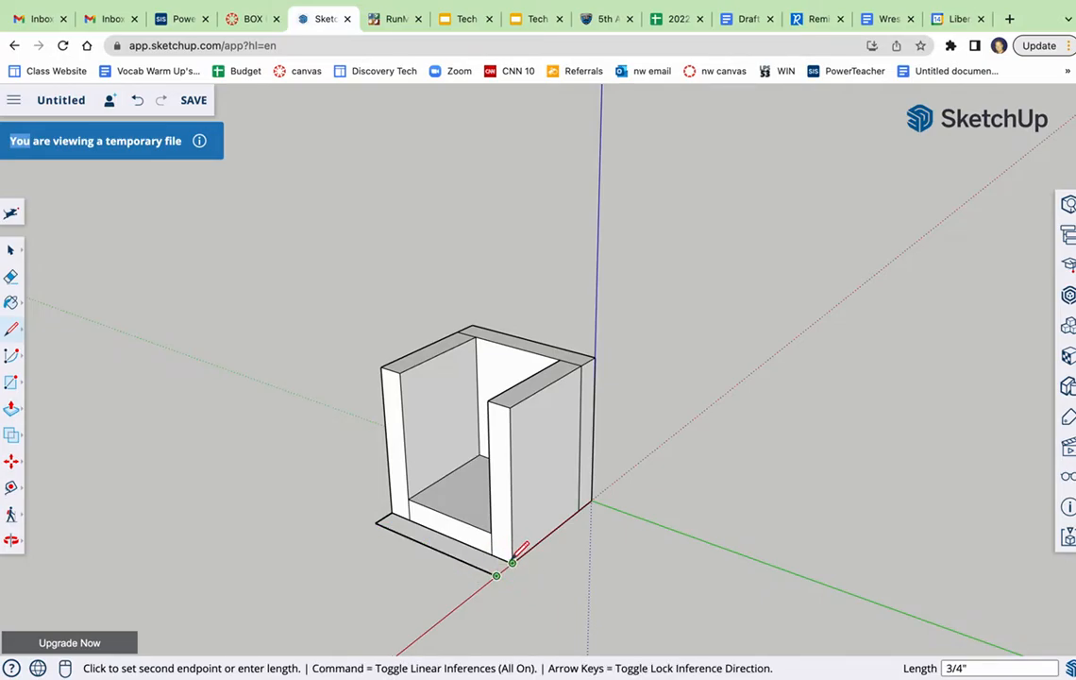
{"action": "left_click", "coordinate": [513, 563]}
- Push/Pull the footprint strip at the open end up 5" to form the fourth side panel
{"action": "left_click", "coordinate": [11, 408]}
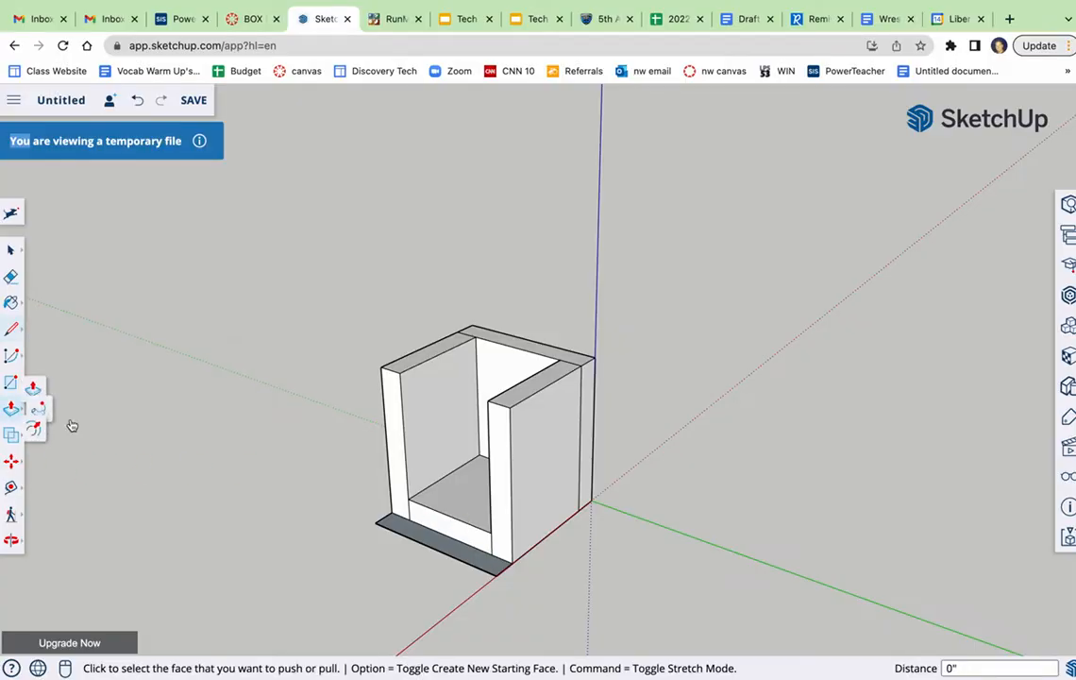
{"action": "left_click", "coordinate": [481, 570]}
{"action": "type", "text": "5"}
{"action": "key", "text": "Return"}
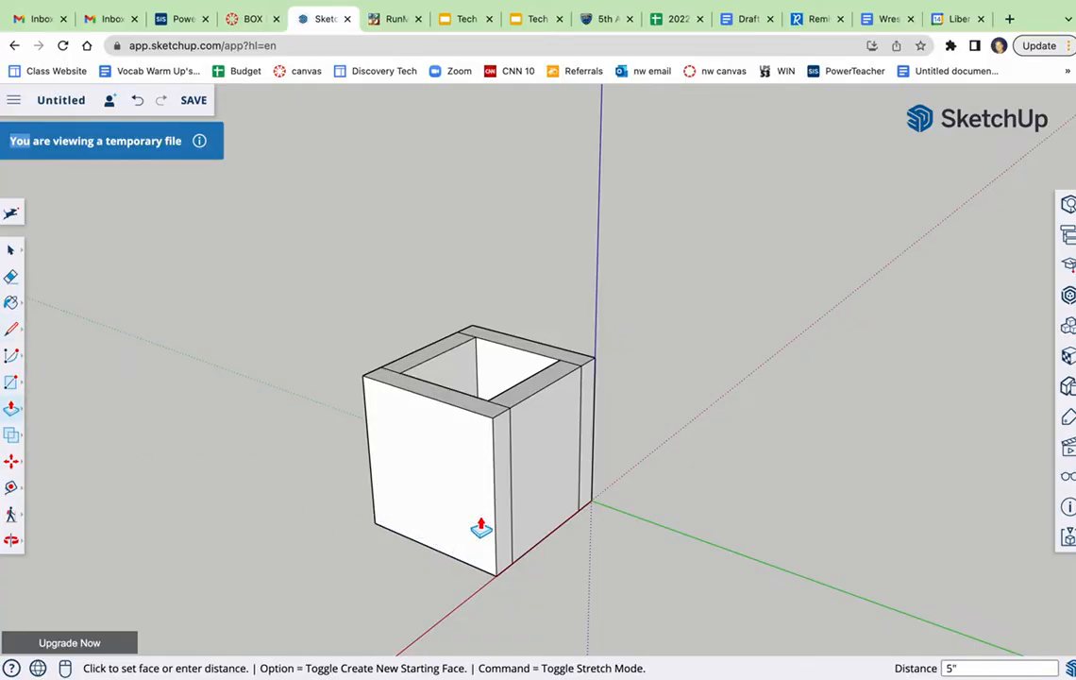
- Examine the assembled box from several angles and consult the layout drawing for the lid top's dimensions
{"action": "left_click", "coordinate": [11, 540]}
{"action": "mouse_move", "coordinate": [356, 447]}
{"action": "left_mouse_down"}
{"action": "mouse_move", "coordinate": [701, 512]}
{"action": "mouse_move", "coordinate": [790, 462]}
{"action": "mouse_move", "coordinate": [716, 446]}
{"action": "mouse_move", "coordinate": [821, 423]}
{"action": "mouse_move", "coordinate": [577, 445]}
{"action": "left_mouse_up"}
{"action": "left_click_drag", "start_coordinate": [687, 476], "coordinate": [504, 269]}
{"action": "left_click_drag", "start_coordinate": [495, 351], "coordinate": [507, 442]}
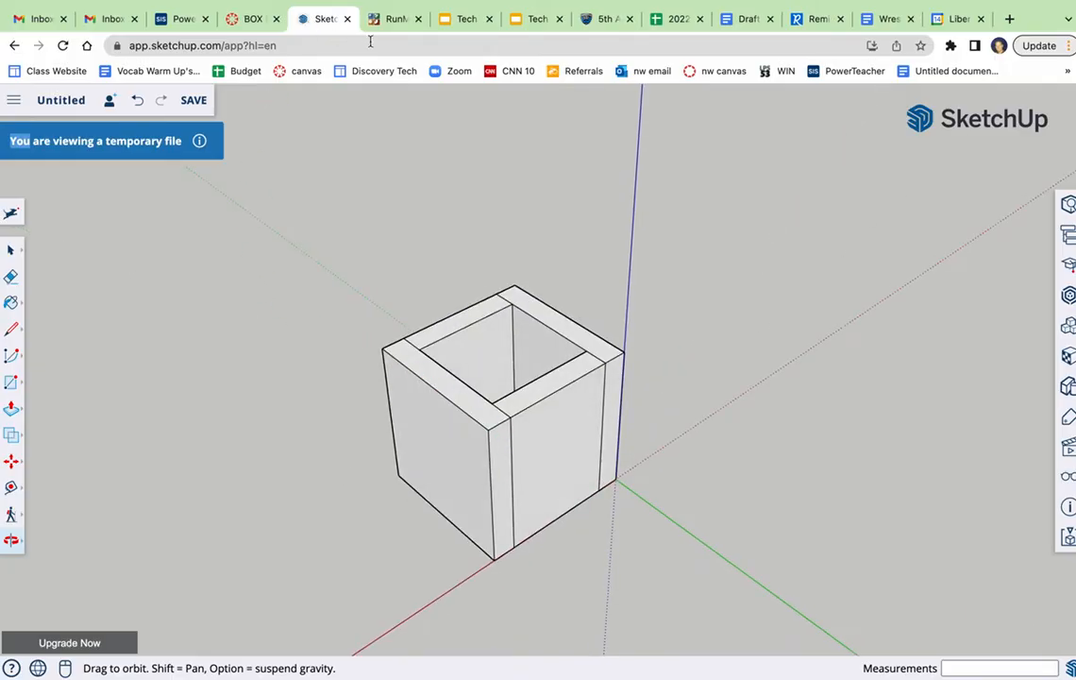
{"action": "left_click", "coordinate": [257, 21]}
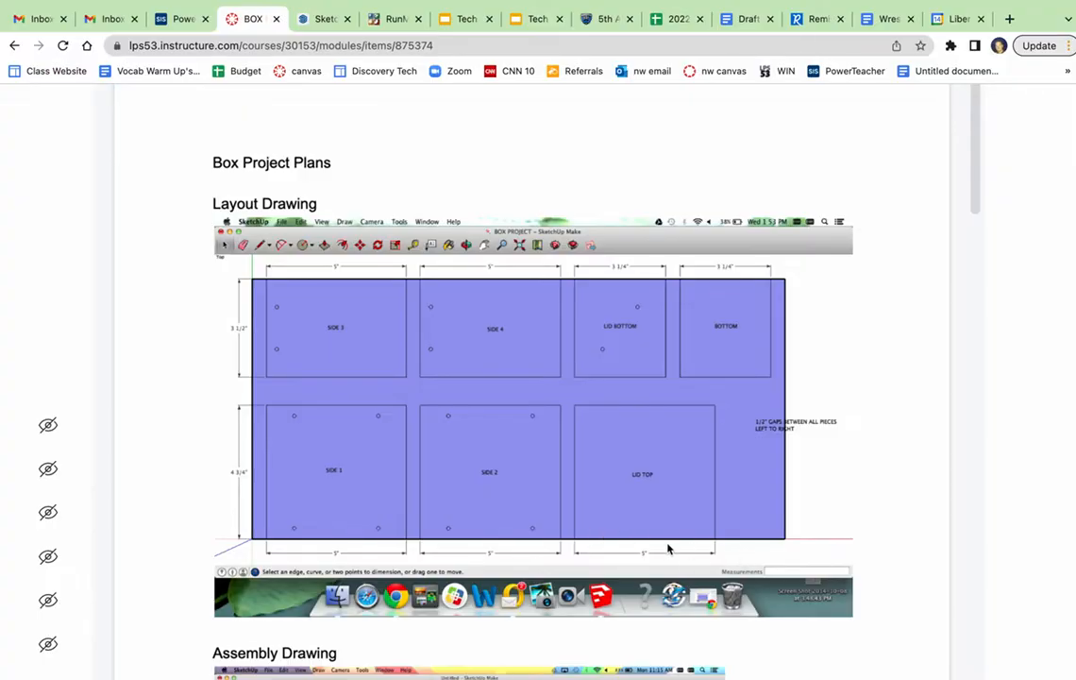
{"action": "left_click", "coordinate": [385, 20]}
{"action": "left_click", "coordinate": [319, 19]}
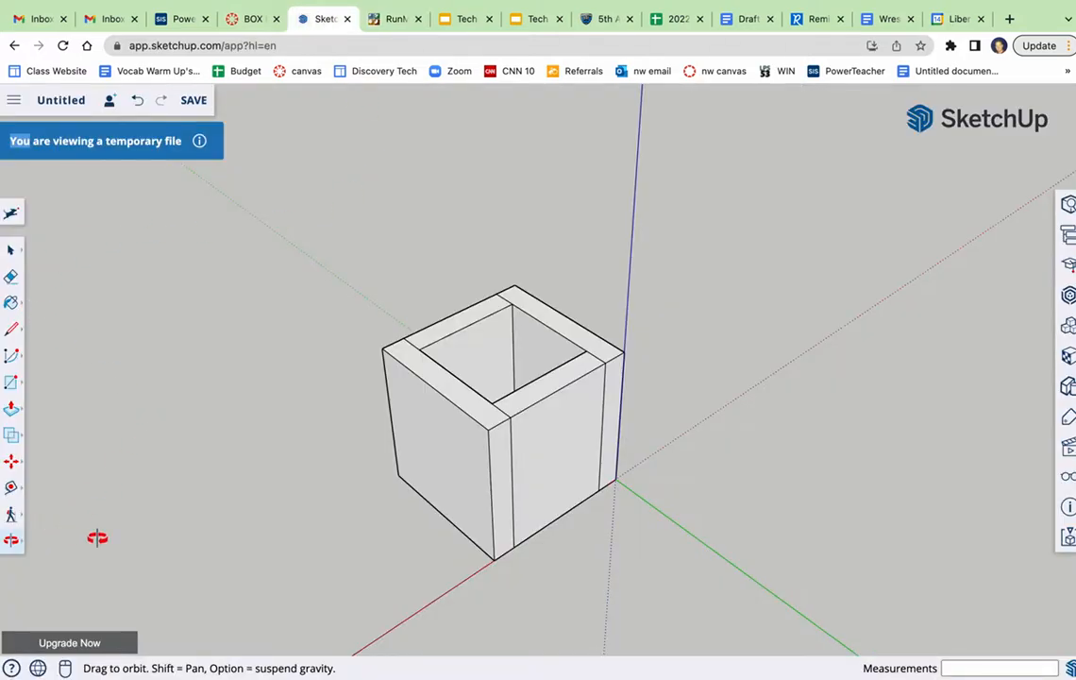
- Draw a spacer line along the red axis, outward from the box's near lower corner
{"action": "left_click_drag", "start_coordinate": [382, 531], "coordinate": [330, 458]}
{"action": "left_click_drag", "start_coordinate": [501, 486], "coordinate": [516, 544]}
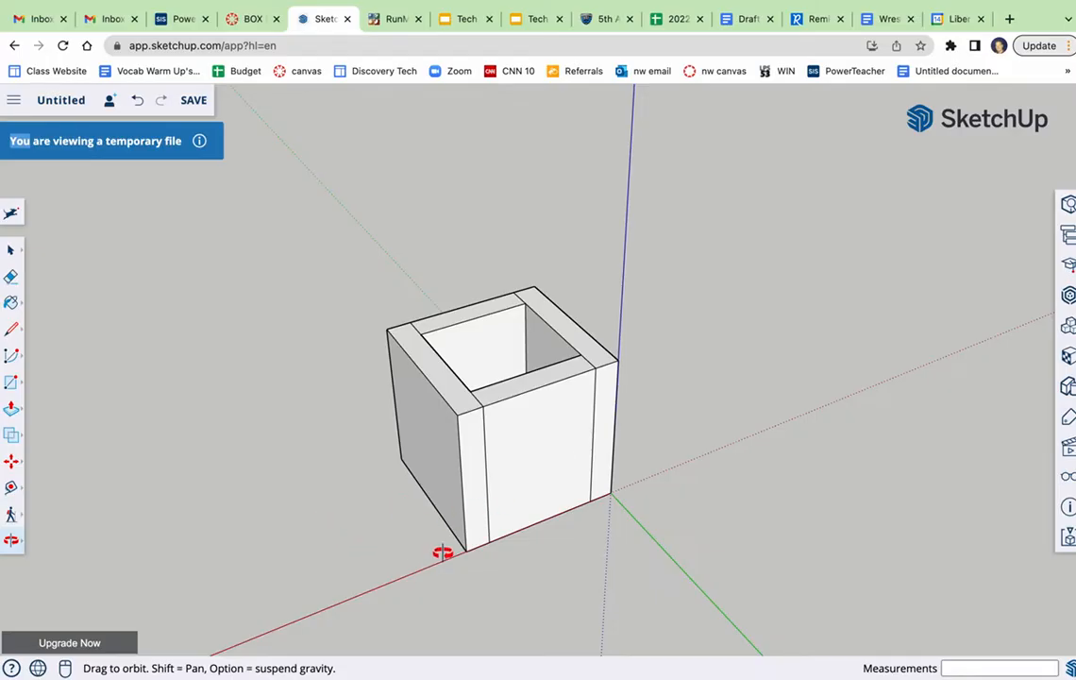
{"action": "left_click_drag", "start_coordinate": [444, 551], "coordinate": [488, 532]}
{"action": "scroll", "coordinate": [725, 448], "scroll_direction": "down", "scroll_amount": 3}
{"action": "mouse_move", "coordinate": [574, 540]}
{"action": "left_mouse_down"}
{"action": "mouse_move", "coordinate": [572, 509]}
{"action": "mouse_move", "coordinate": [557, 515]}
{"action": "left_mouse_up"}
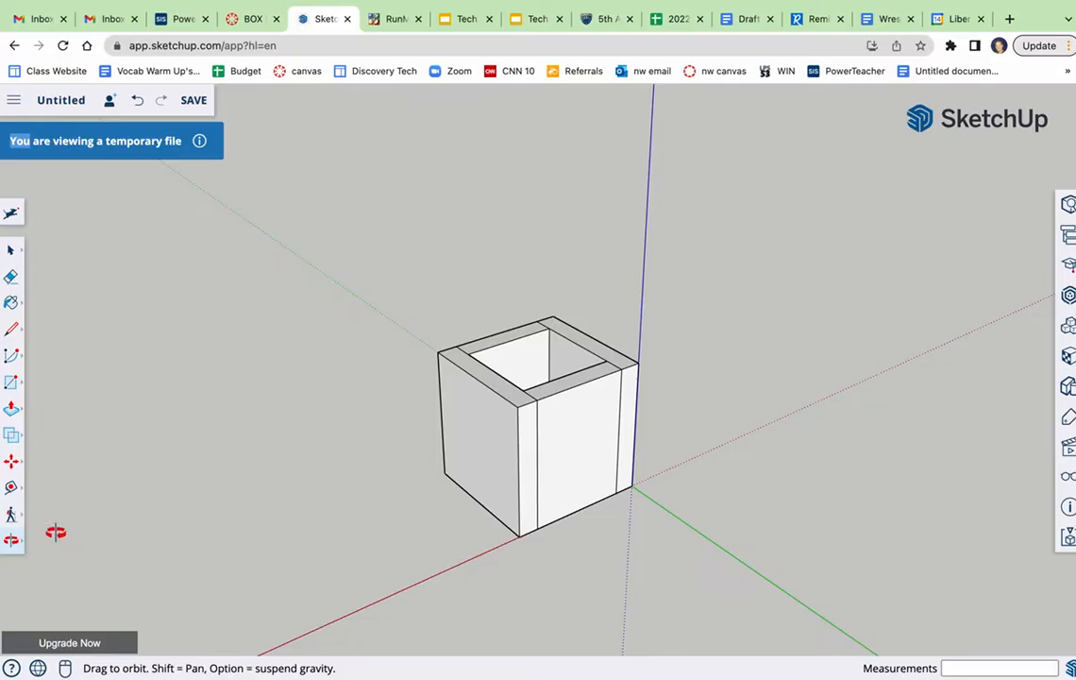
{"action": "left_click", "coordinate": [10, 330]}
{"action": "left_click", "coordinate": [519, 537]}
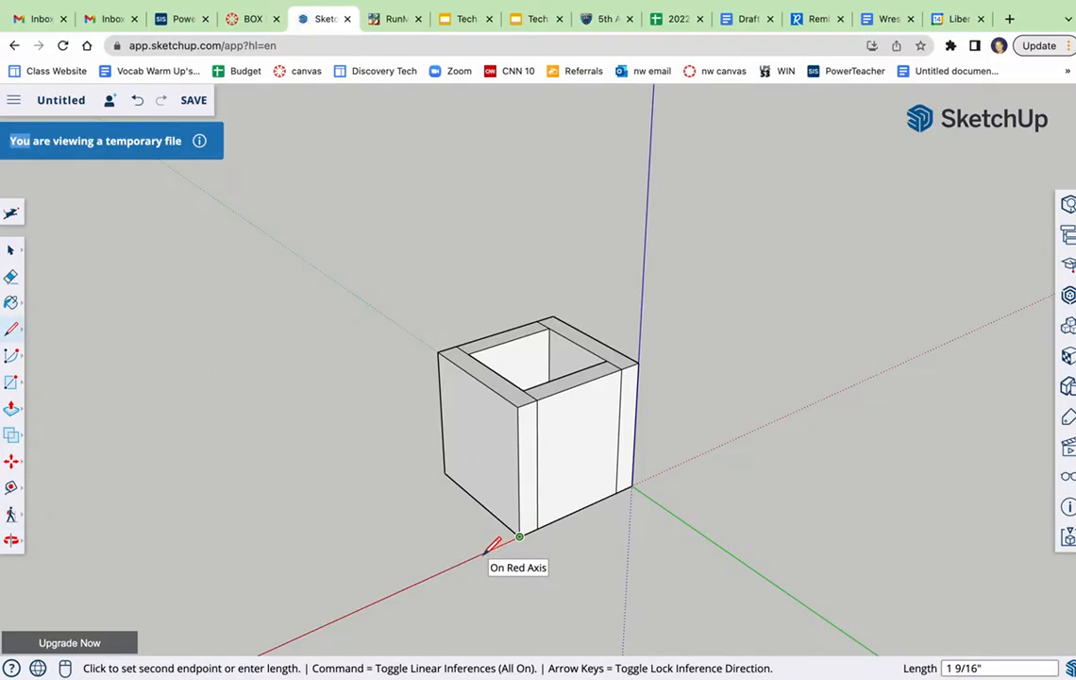
{"action": "left_click", "coordinate": [469, 559]}
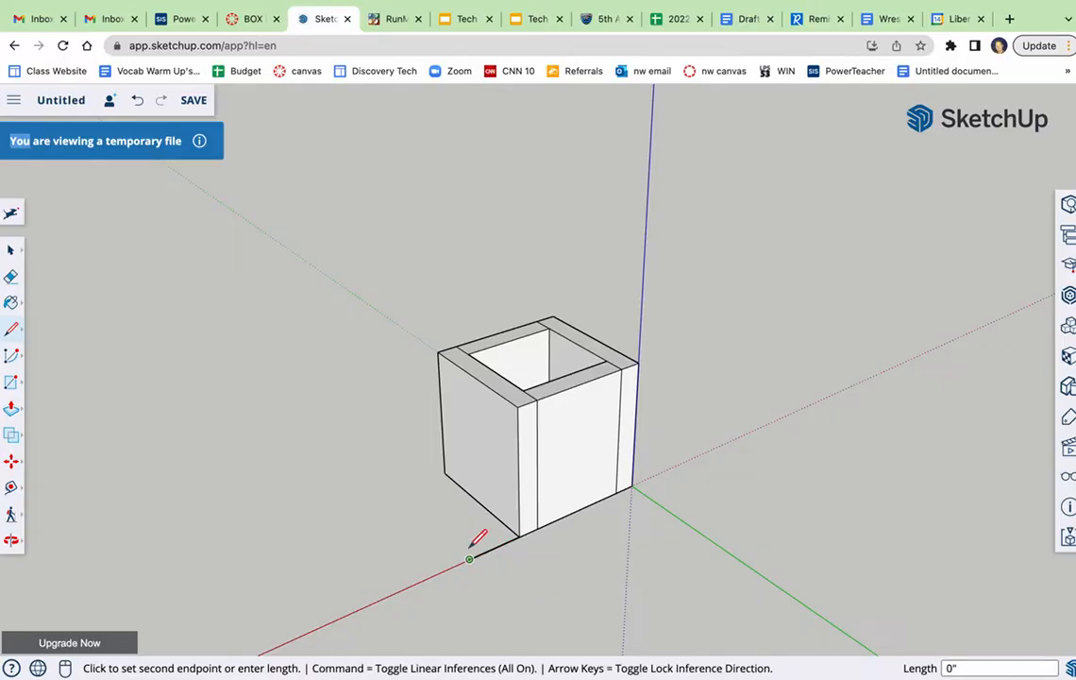
- Draw a 4.75" by 5" lid top rectangle from the spacer line's end, and erase the spacer line
{"action": "left_click", "coordinate": [398, 491]}
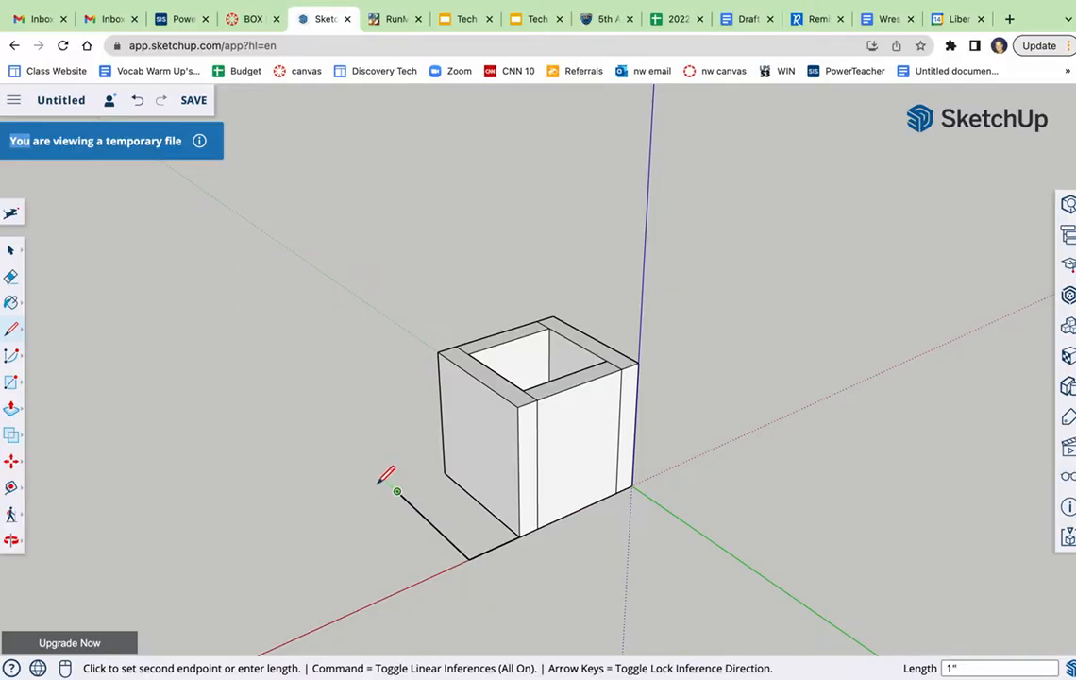
{"action": "type", "text": "5"}
{"action": "key", "text": "Return"}
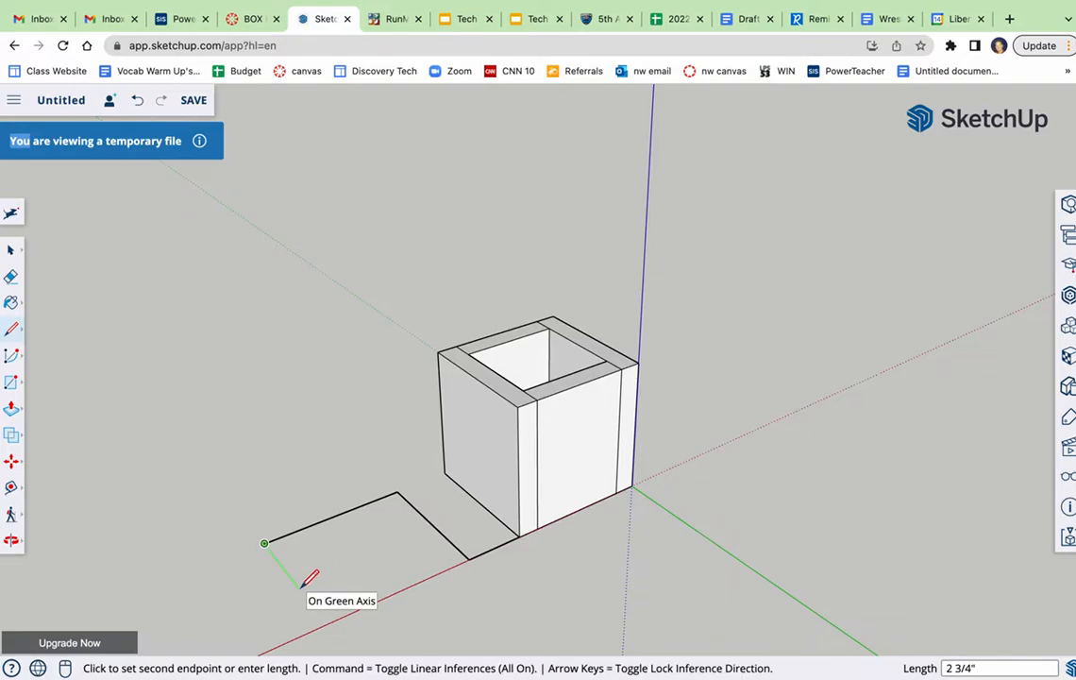
{"action": "type", "text": "4.75"}
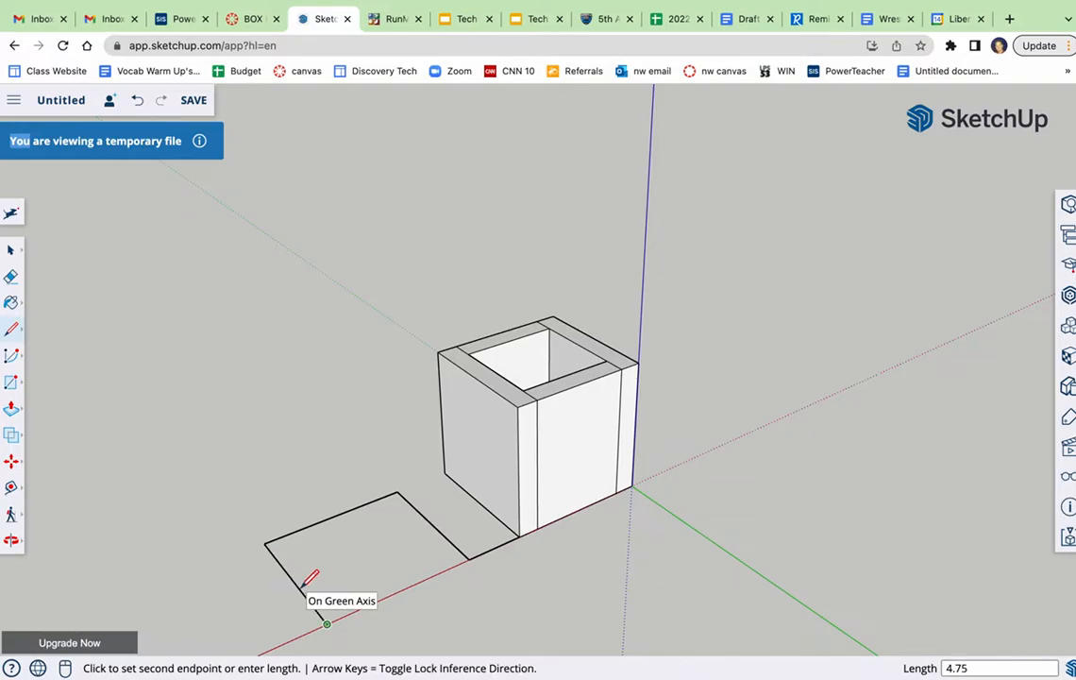
{"action": "key", "text": "Return"}
{"action": "left_click", "coordinate": [469, 557]}
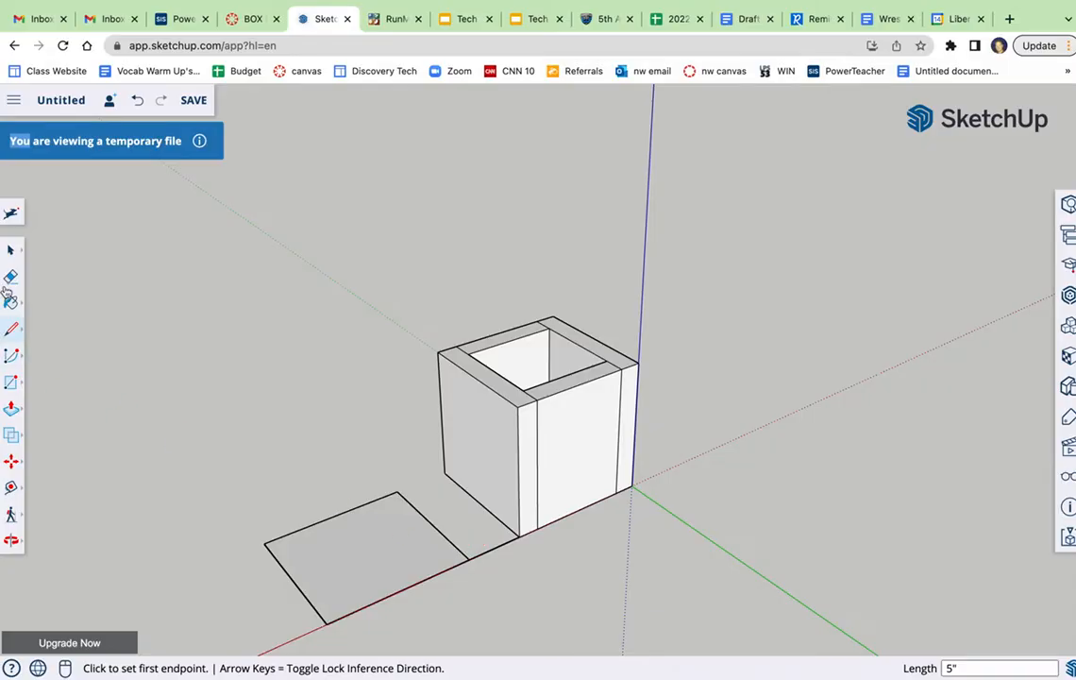
{"action": "left_click", "coordinate": [13, 277]}
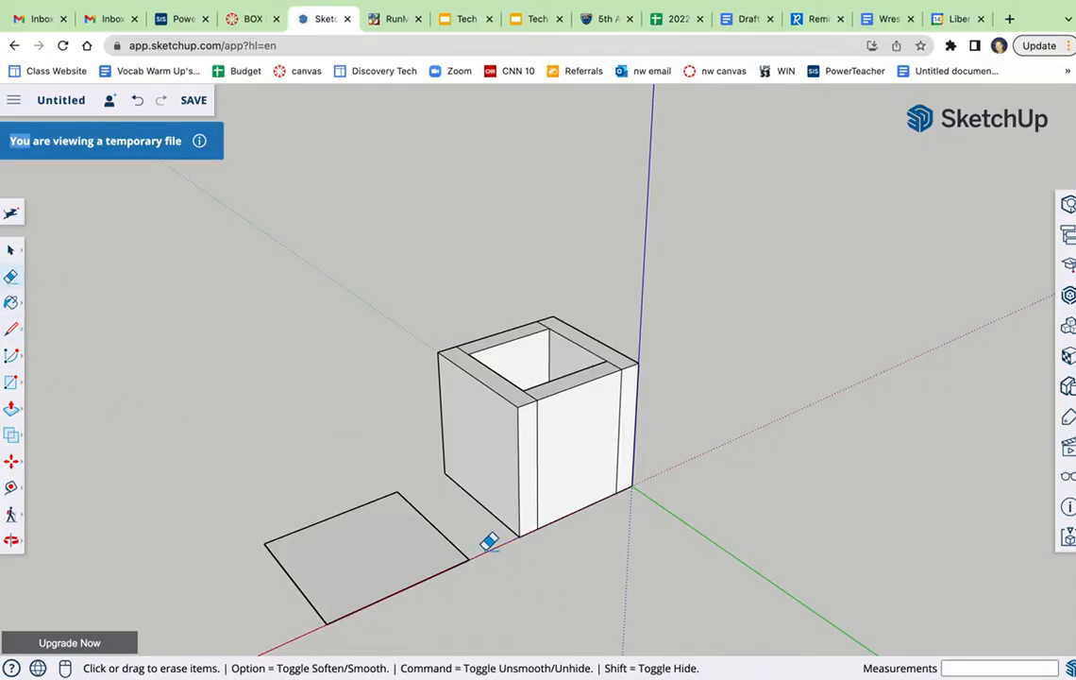
- Push/Pull the lid top rectangle up 0.75" to form the lid board
{"action": "left_click", "coordinate": [15, 410]}
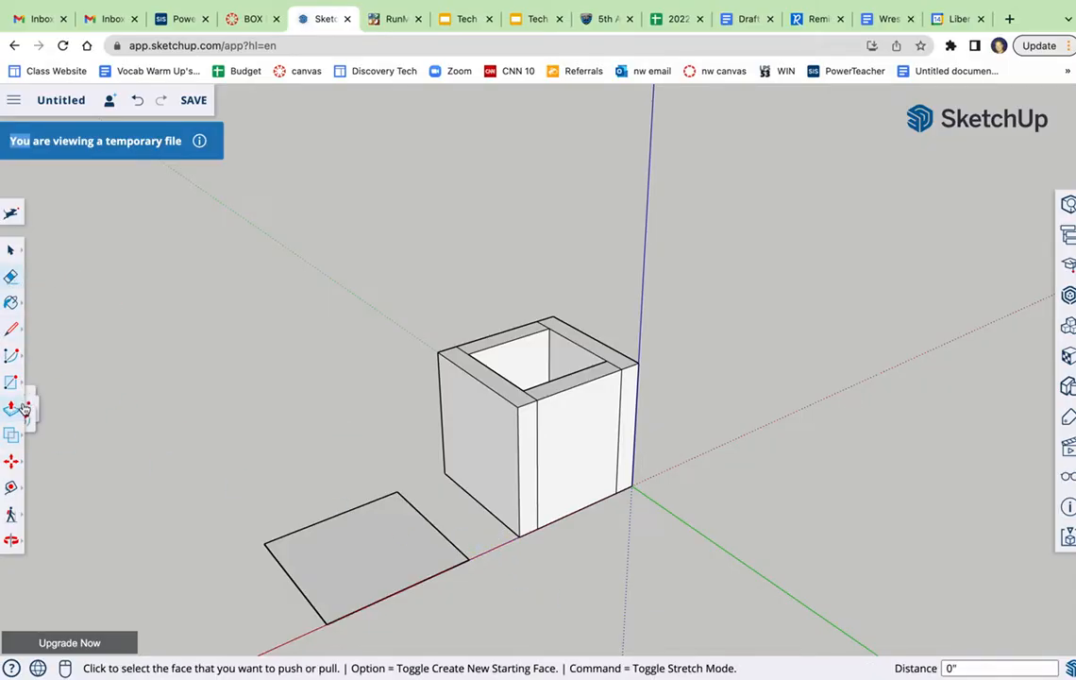
{"action": "left_click", "coordinate": [413, 583]}
{"action": "type", "text": ".75"}
{"action": "key", "text": "Return"}
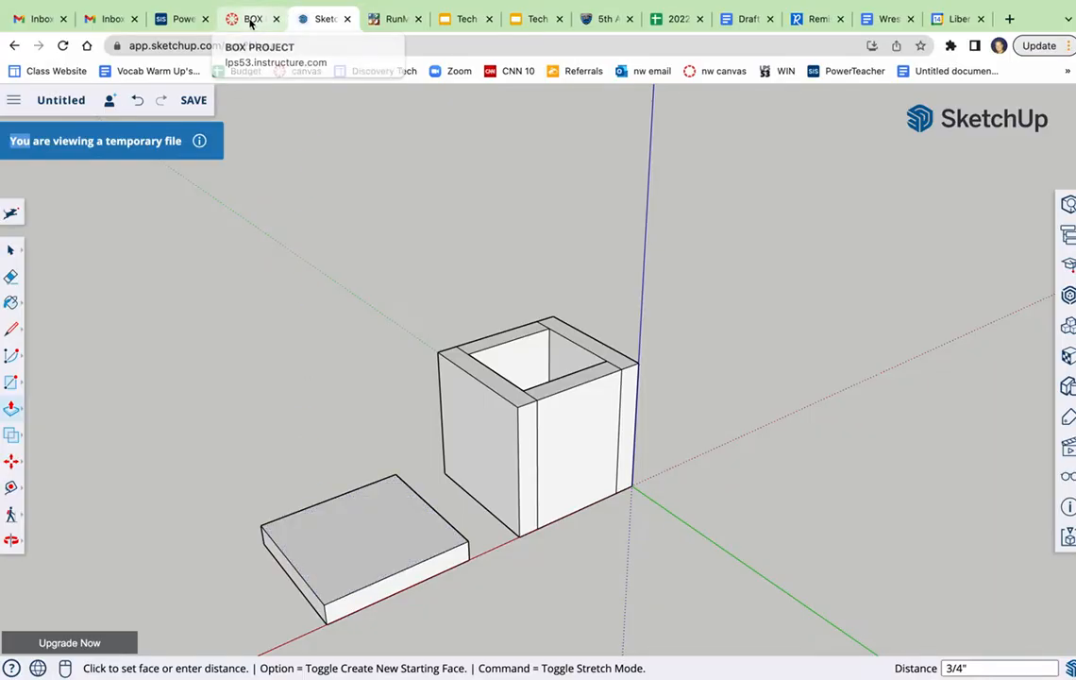
- Draw a line across the lid board's upper face, 0.75" in from the edge farthest from the box
{"action": "left_click", "coordinate": [12, 329]}
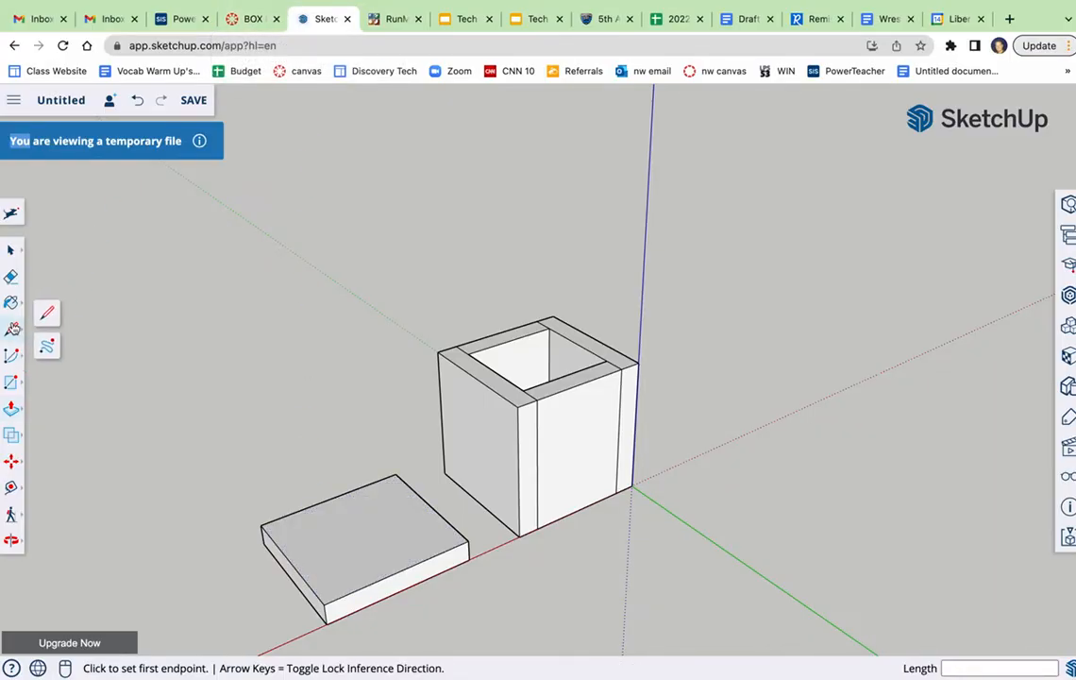
{"action": "left_click", "coordinate": [324, 602]}
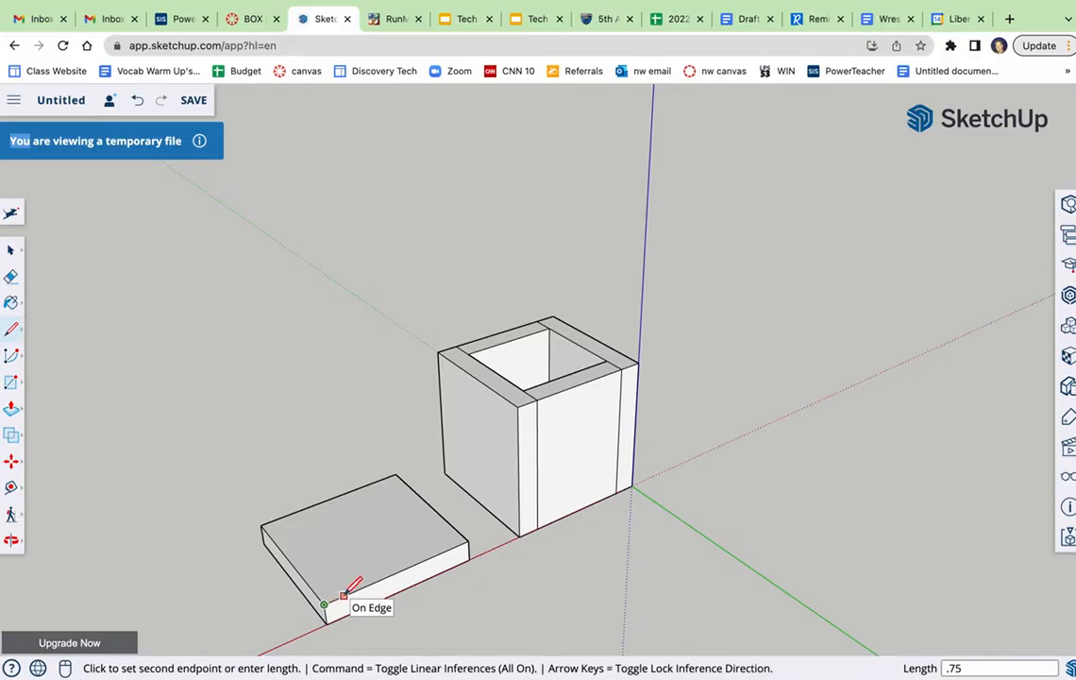
{"action": "key", "text": "Escape"}
{"action": "left_click", "coordinate": [347, 593]}
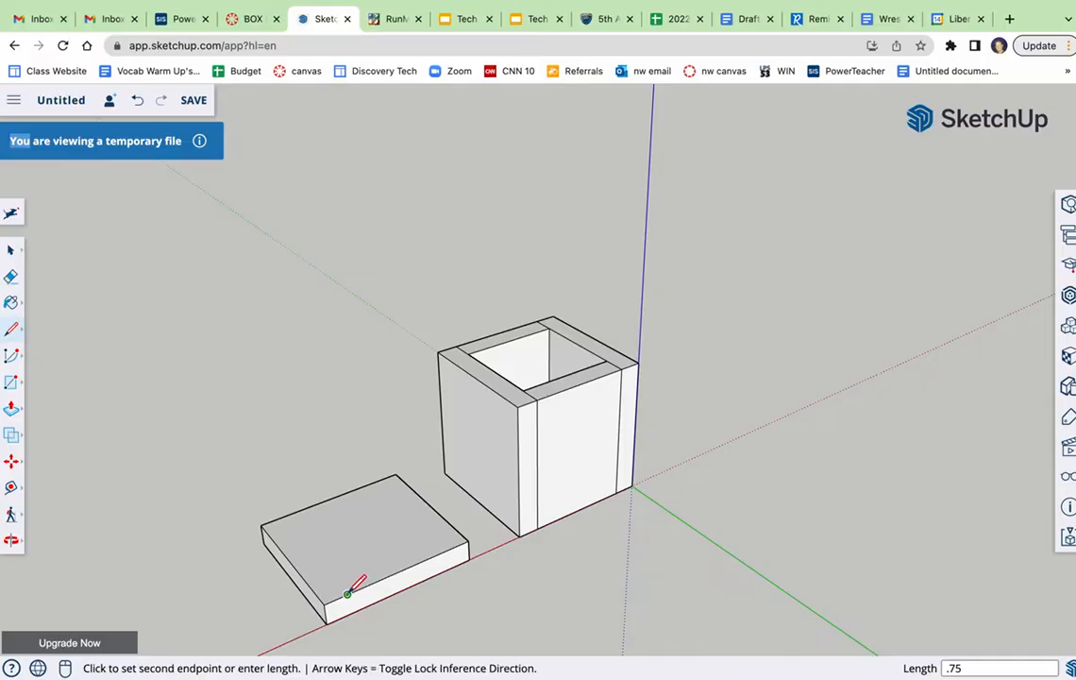
{"action": "left_click", "coordinate": [283, 517]}
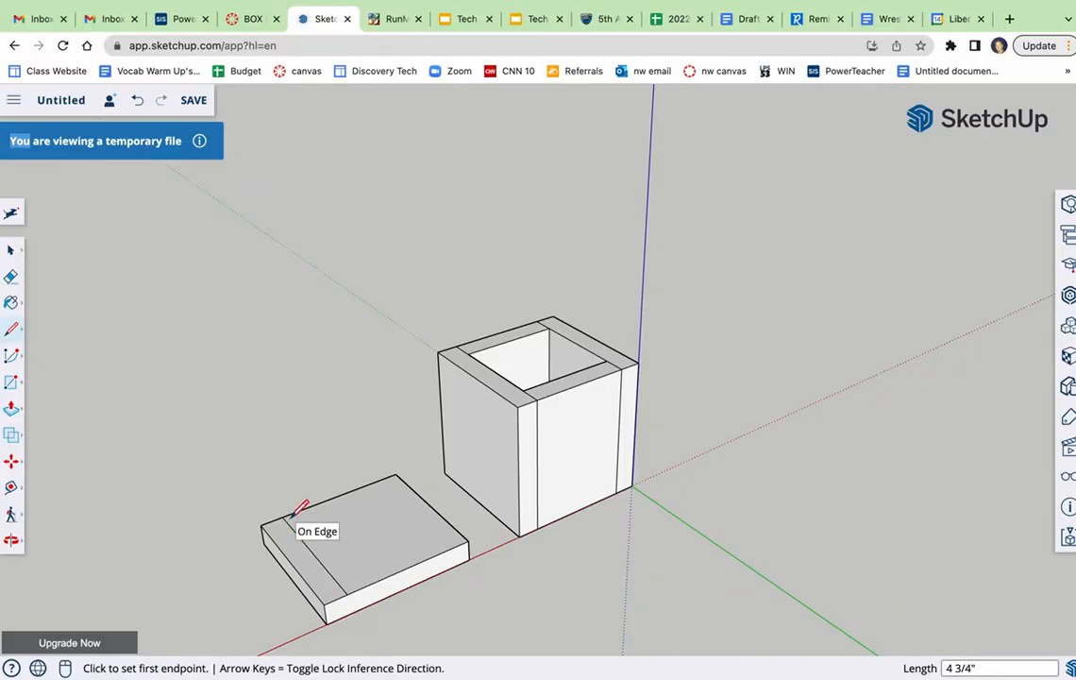
- Draw a line 3/4" inside the lid's edge on the red-axis side, and erase the surplus segment at its corner
{"action": "left_click", "coordinate": [347, 593]}
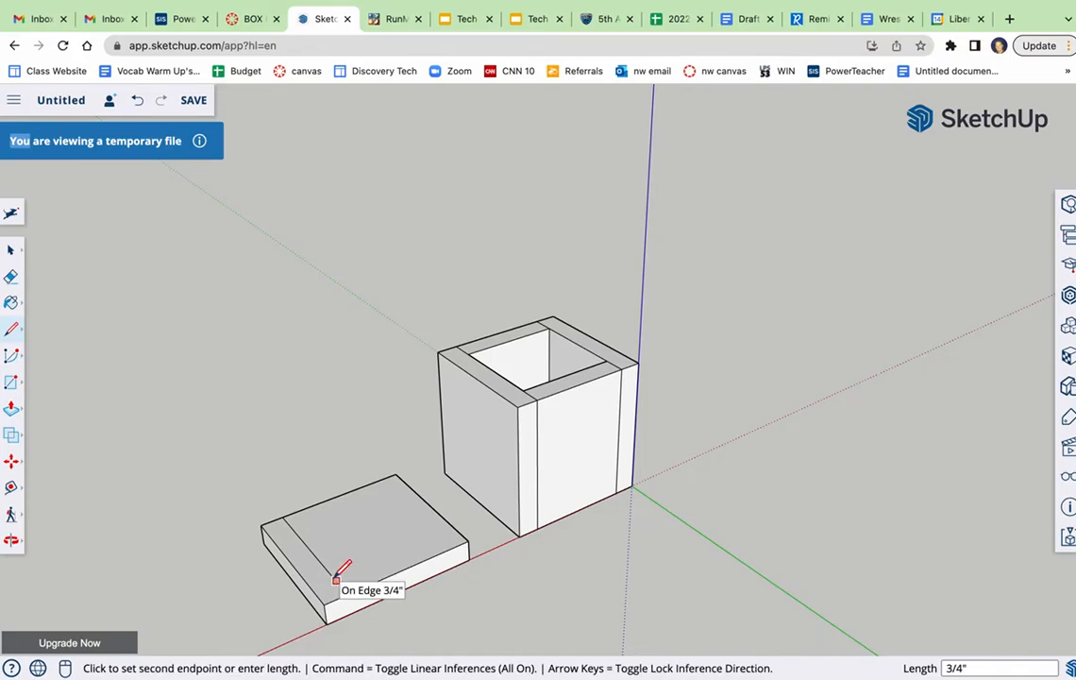
{"action": "left_click", "coordinate": [336, 576]}
{"action": "left_click", "coordinate": [336, 580]}
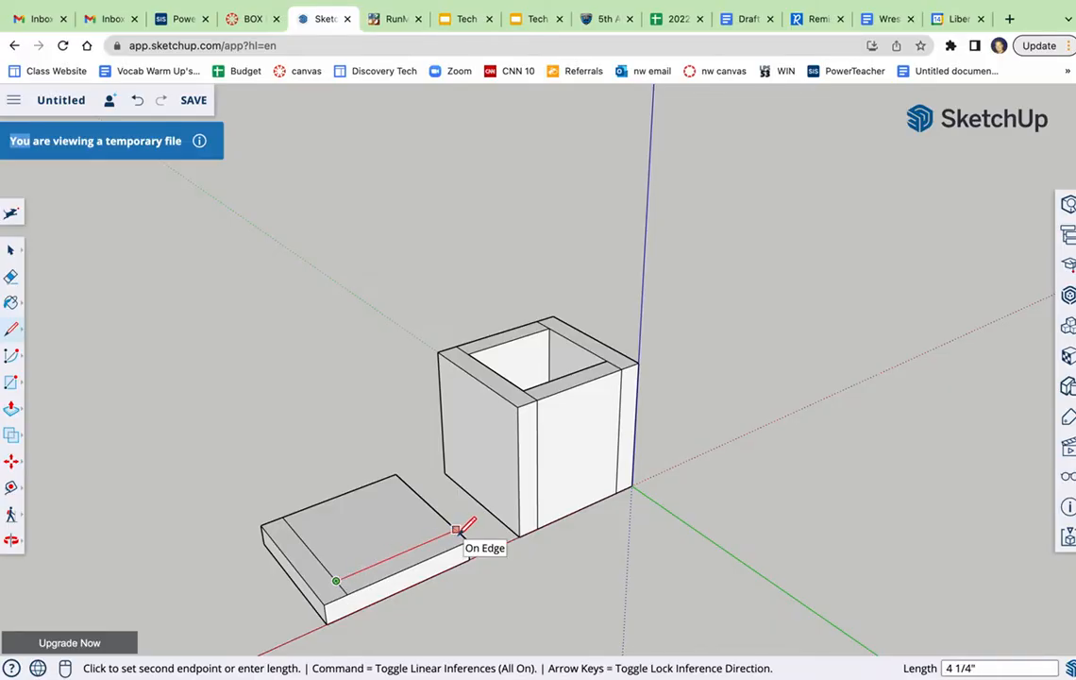
{"action": "left_click", "coordinate": [456, 529]}
{"action": "left_click", "coordinate": [12, 278]}
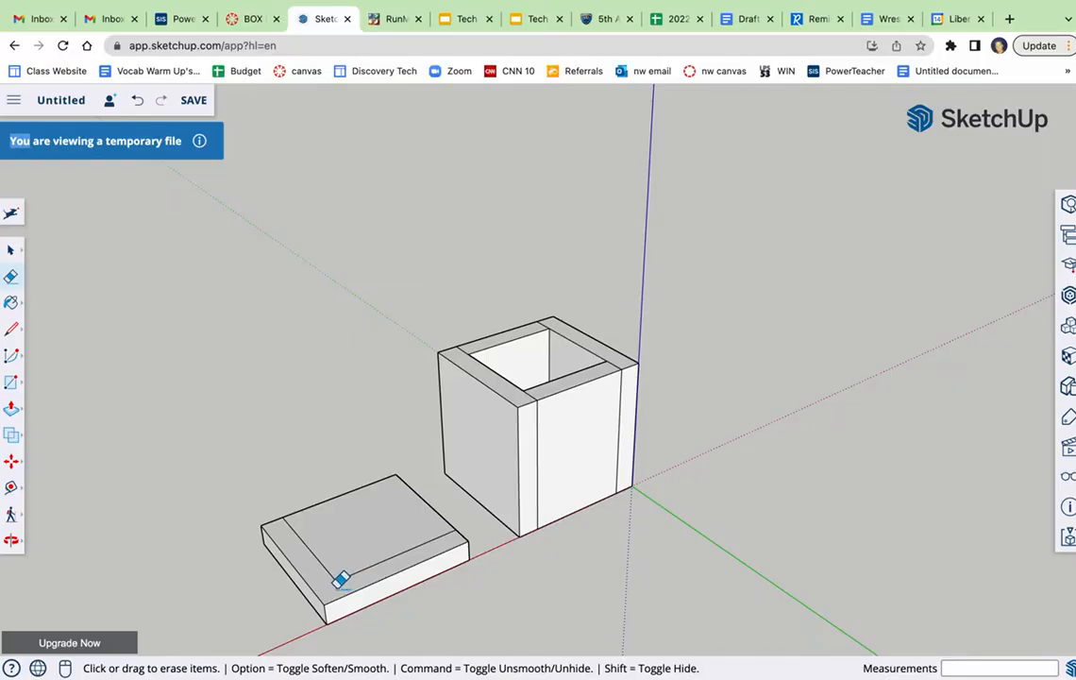
- Draw a line across the lid's upper face, 3/4" in from the edge nearest the box
{"action": "left_click", "coordinate": [12, 331]}
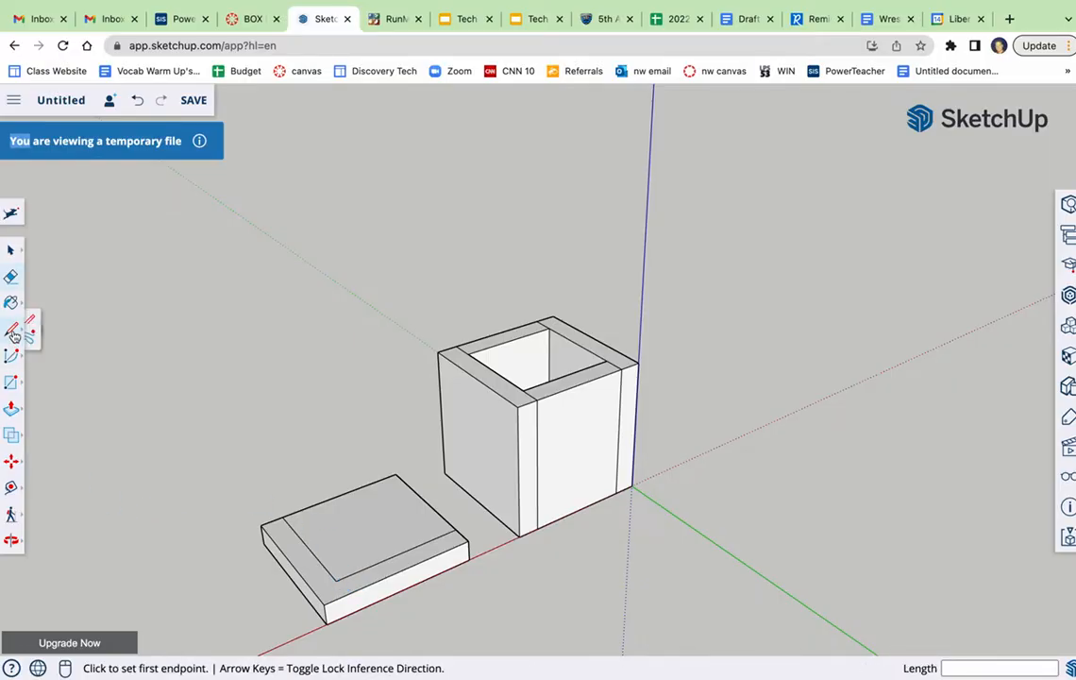
{"action": "left_click", "coordinate": [456, 530]}
{"action": "left_click", "coordinate": [438, 536]}
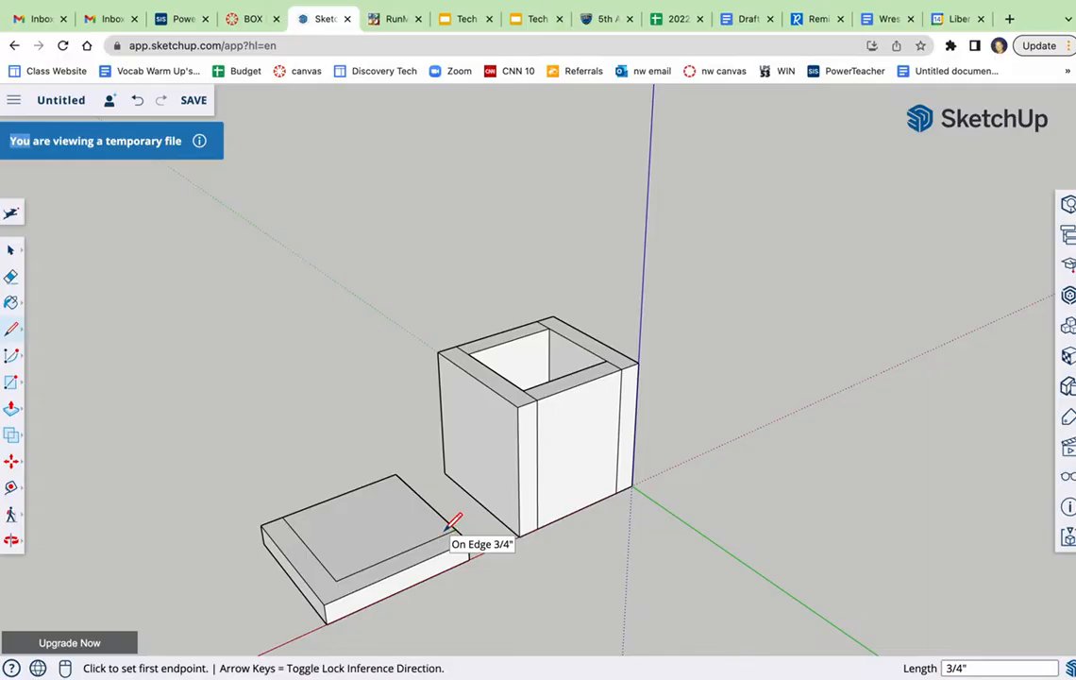
{"action": "left_click", "coordinate": [438, 536]}
{"action": "left_click", "coordinate": [379, 480]}
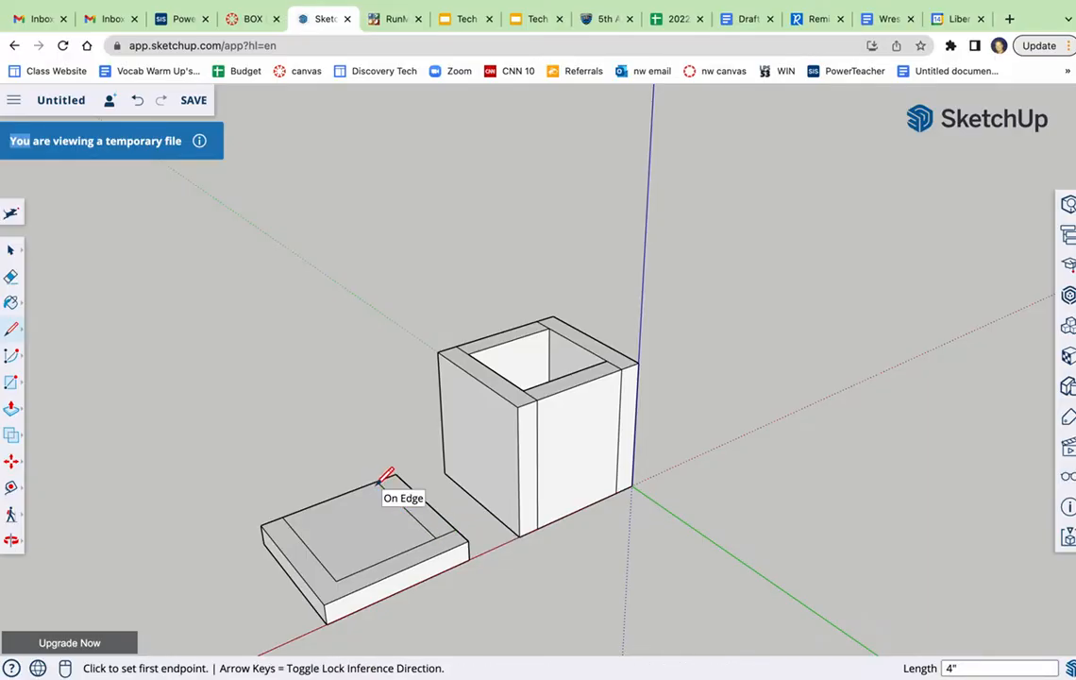
- Draw the fourth inset line, 3 1/2" long, parallel to the lid's back edge to close the inner rectangle
{"action": "left_click", "coordinate": [385, 480]}
{"action": "left_click", "coordinate": [387, 491]}
{"action": "left_click", "coordinate": [387, 491]}
{"action": "left_click", "coordinate": [285, 525]}
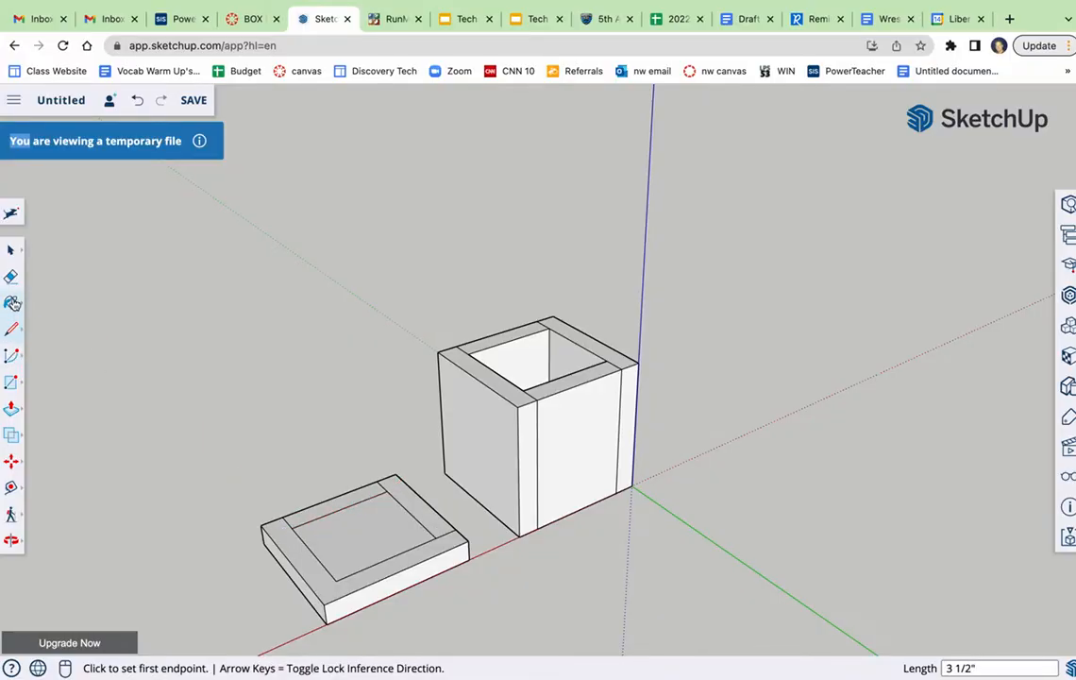
- Erase the leftover line segments between the inner rectangle's corners and the lid's outer edges, undoing a mistaken erasure
{"action": "left_click", "coordinate": [13, 276]}
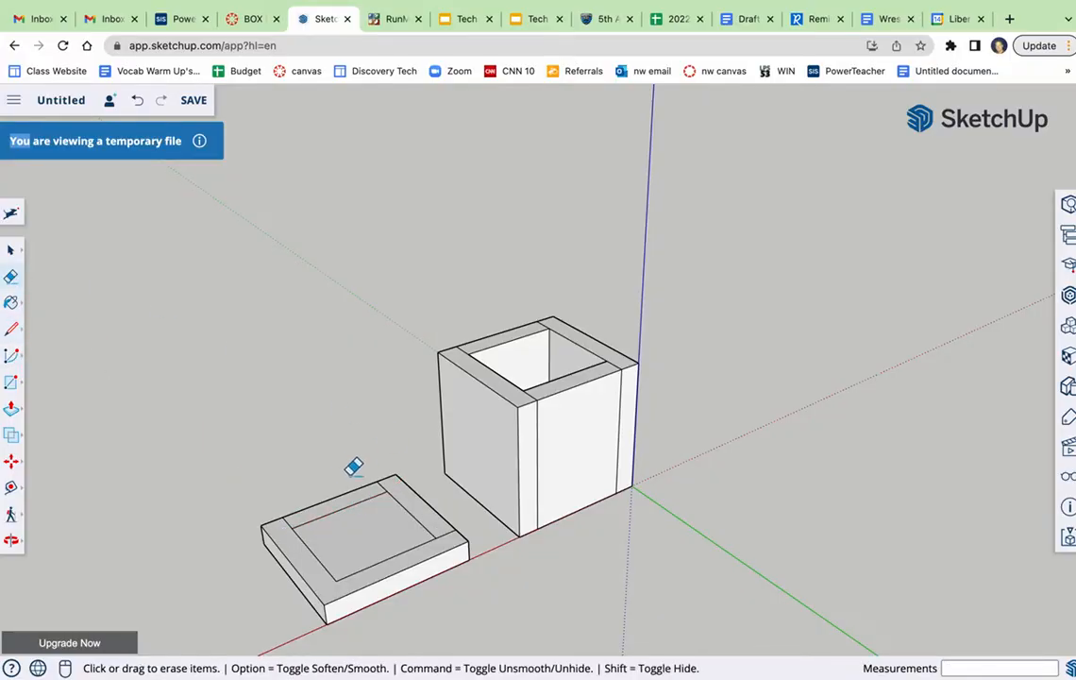
{"action": "left_click", "coordinate": [288, 513]}
{"action": "key", "text": "super+z"}
{"action": "scroll", "coordinate": [295, 521], "scroll_direction": "down", "scroll_amount": 2}
{"action": "scroll", "coordinate": [281, 533], "scroll_direction": "up", "scroll_amount": 8}
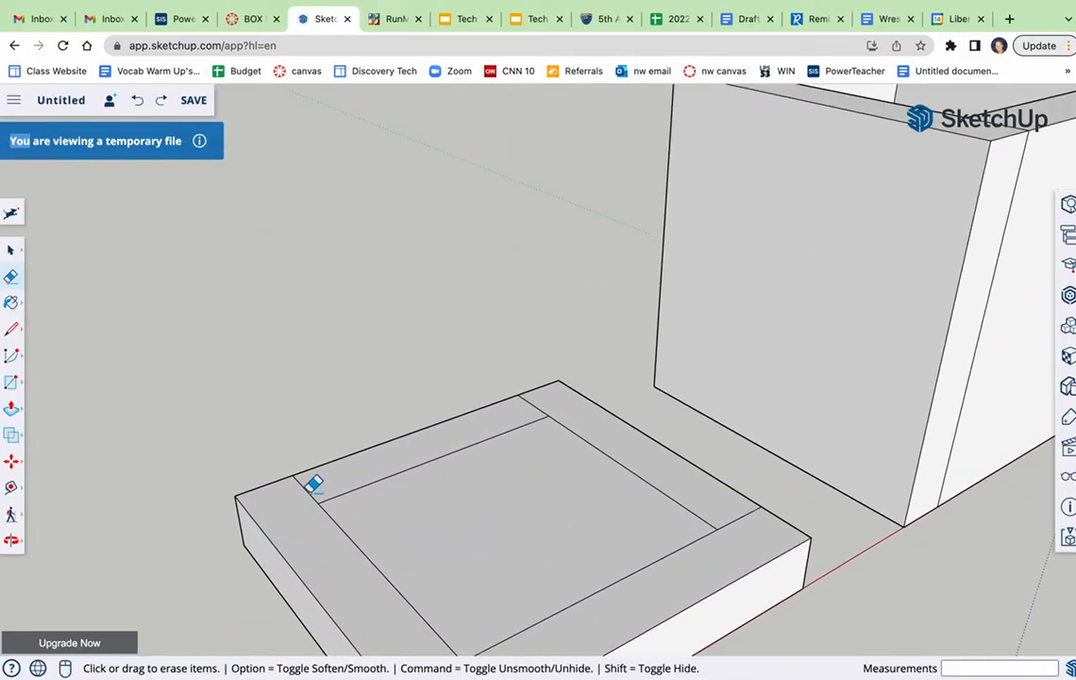
{"action": "left_click", "coordinate": [302, 487]}
{"action": "left_click", "coordinate": [529, 399]}
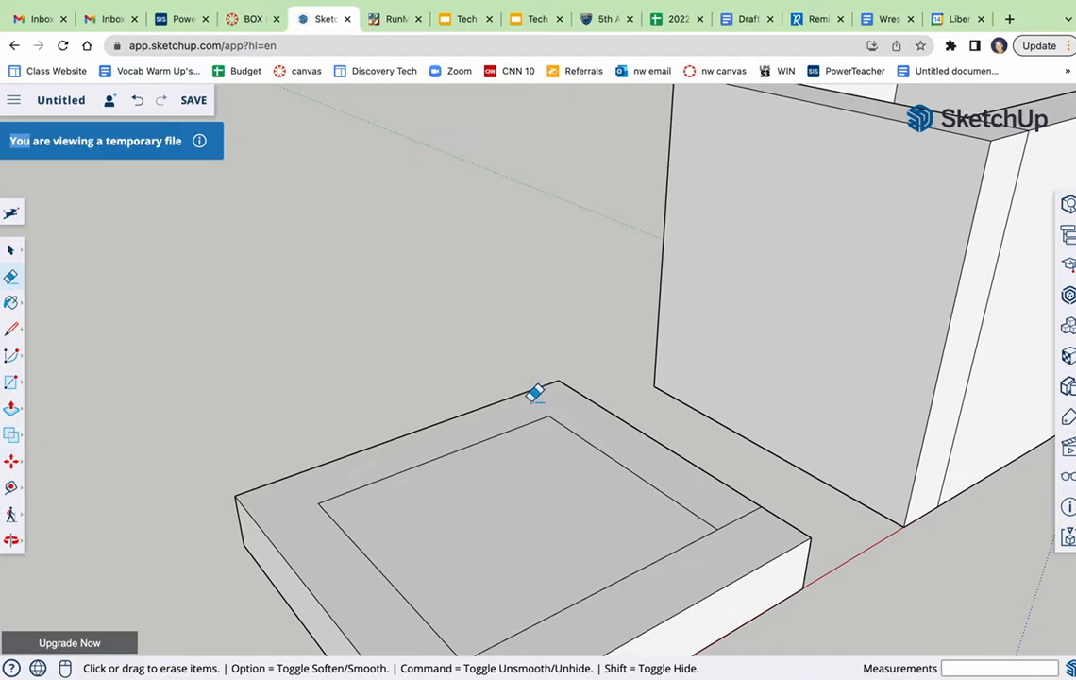
{"action": "scroll", "coordinate": [798, 398], "scroll_direction": "down", "scroll_amount": 5}
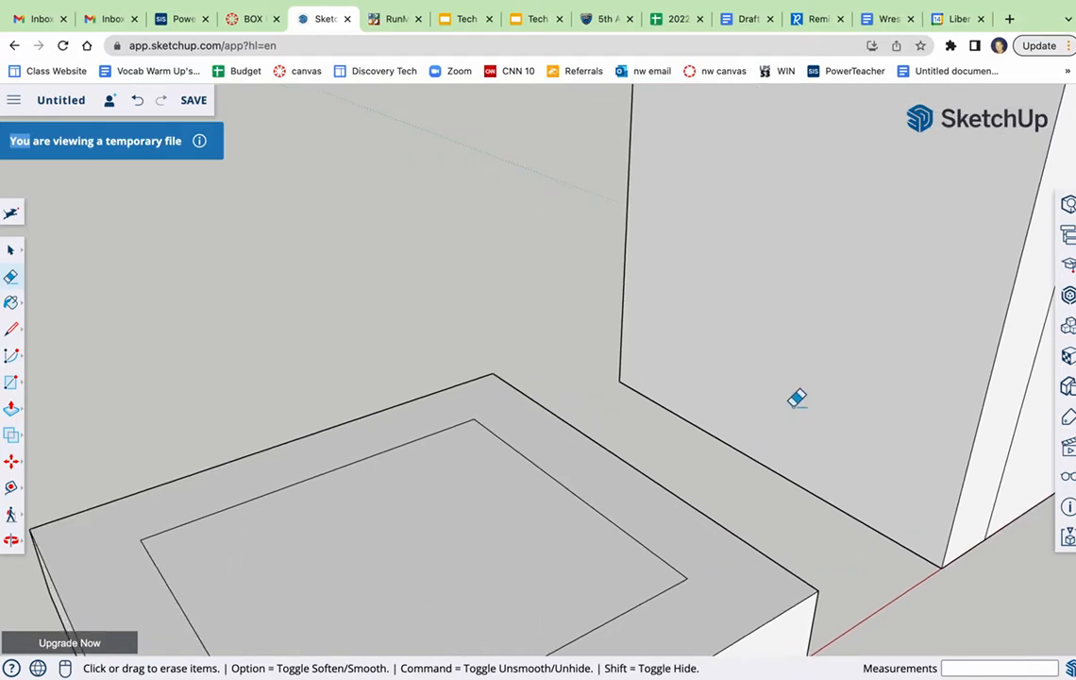
- Push/Pull the inner rectangle on the lid's upper face upward by 3/4" to form the raised lid block
{"action": "scroll", "coordinate": [1009, 238], "scroll_direction": "up", "scroll_amount": 3}
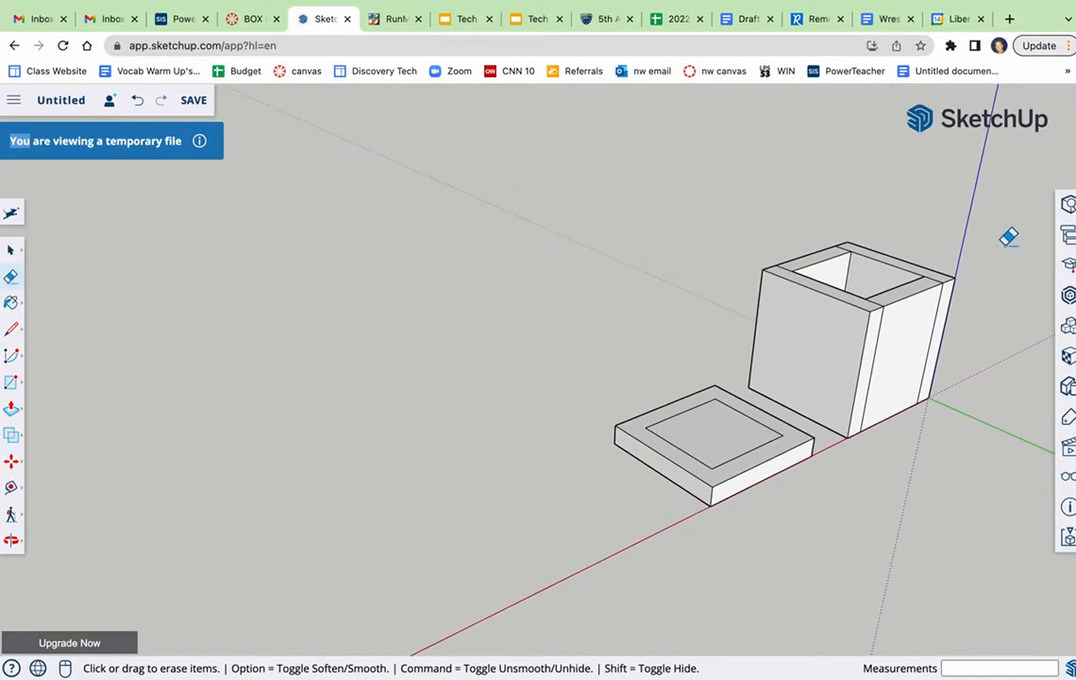
{"action": "scroll", "coordinate": [143, 239], "scroll_direction": "up", "scroll_amount": 2}
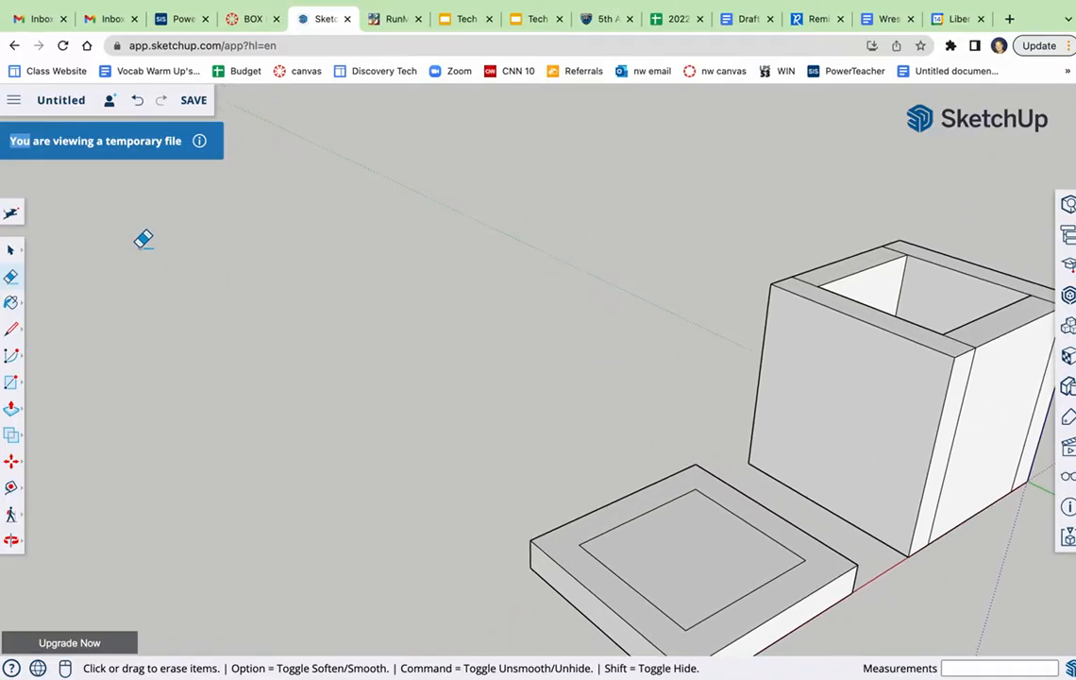
{"action": "scroll", "coordinate": [143, 239], "scroll_direction": "down", "scroll_amount": 3}
{"action": "scroll", "coordinate": [732, 326], "scroll_direction": "up", "scroll_amount": 4}
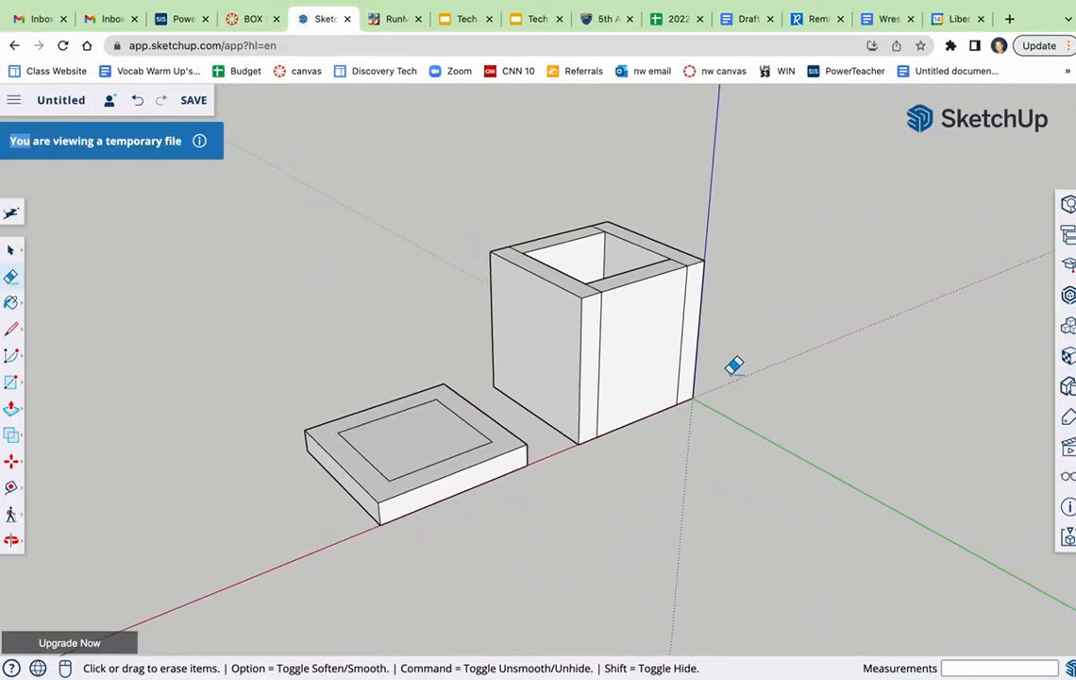
{"action": "left_click", "coordinate": [11, 407]}
{"action": "left_click", "coordinate": [339, 449]}
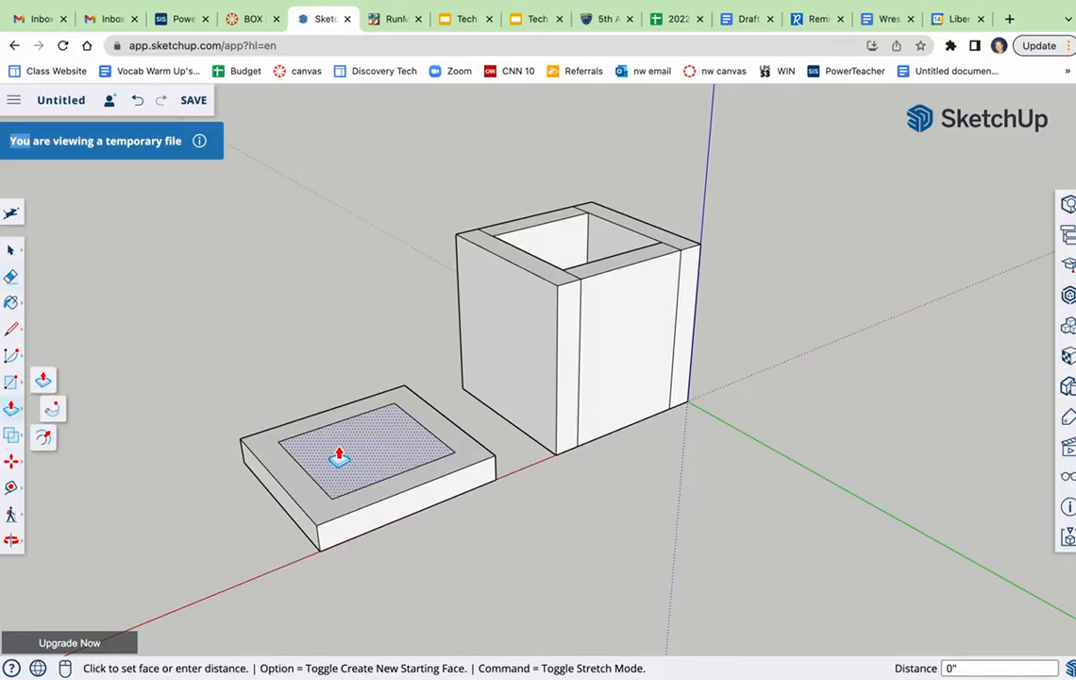
{"action": "key", "text": "Return"}
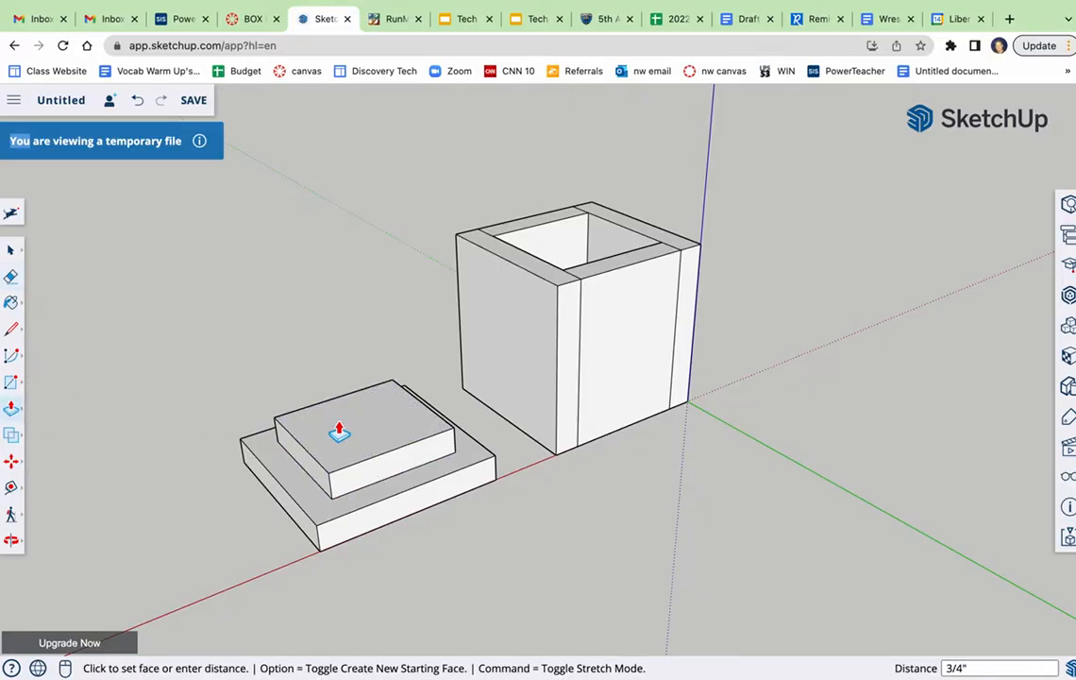
- Consult the Layout Drawing in the Box Project Plans for the hole positions on the lid bottom, and return to the SketchUp model
{"action": "left_click", "coordinate": [11, 540]}
{"action": "mouse_move", "coordinate": [614, 501]}
{"action": "left_mouse_down"}
{"action": "mouse_move", "coordinate": [670, 497]}
{"action": "mouse_move", "coordinate": [577, 510]}
{"action": "mouse_move", "coordinate": [740, 488]}
{"action": "mouse_move", "coordinate": [603, 491]}
{"action": "mouse_move", "coordinate": [617, 510]}
{"action": "left_mouse_up"}
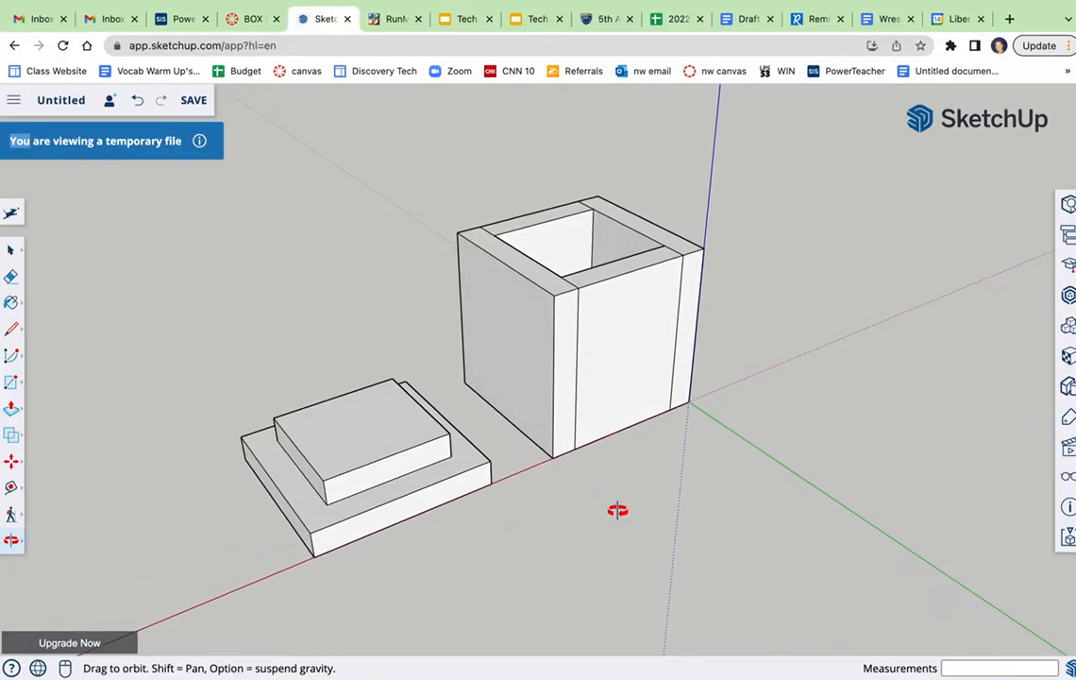
{"action": "left_click_drag", "start_coordinate": [584, 440], "coordinate": [536, 475]}
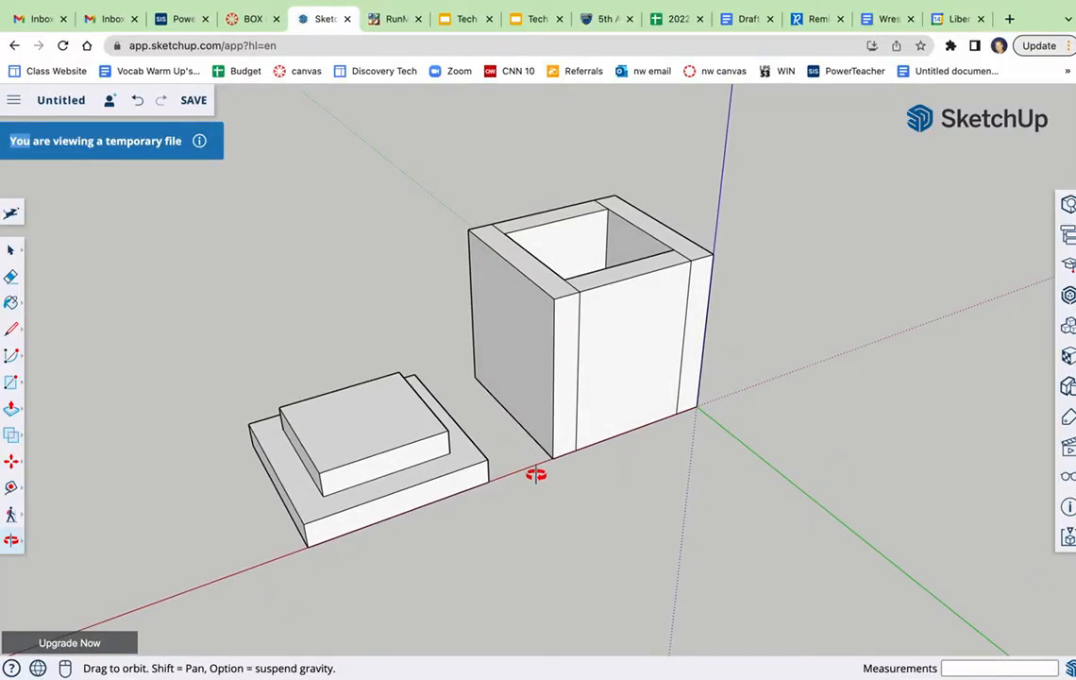
{"action": "left_click", "coordinate": [247, 21]}
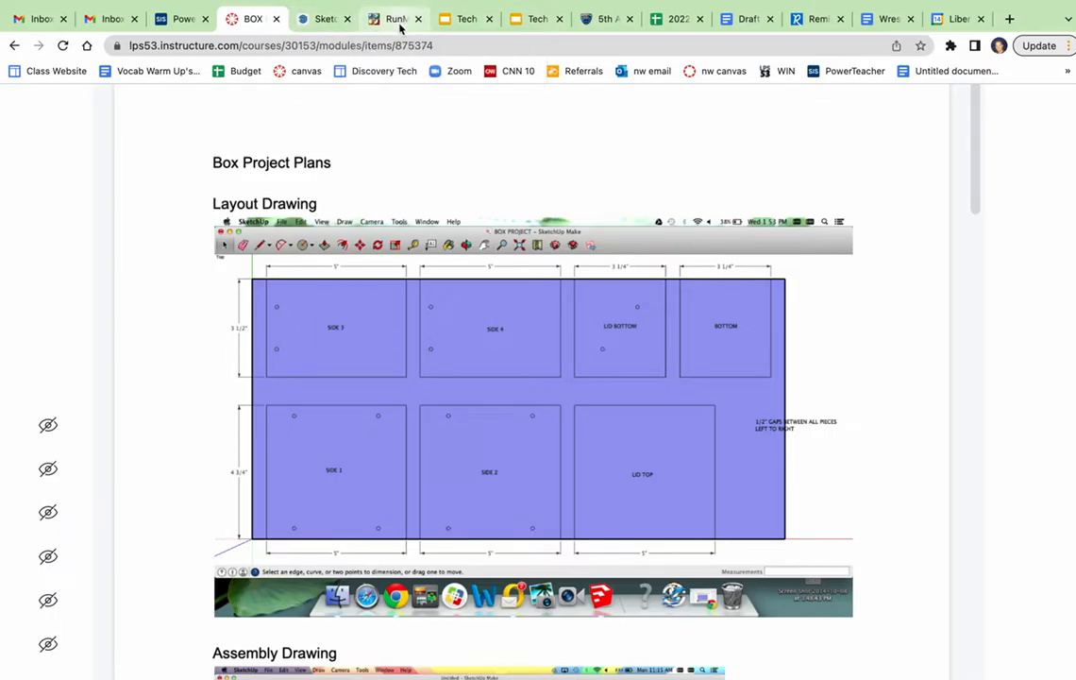
{"action": "left_click", "coordinate": [322, 20]}
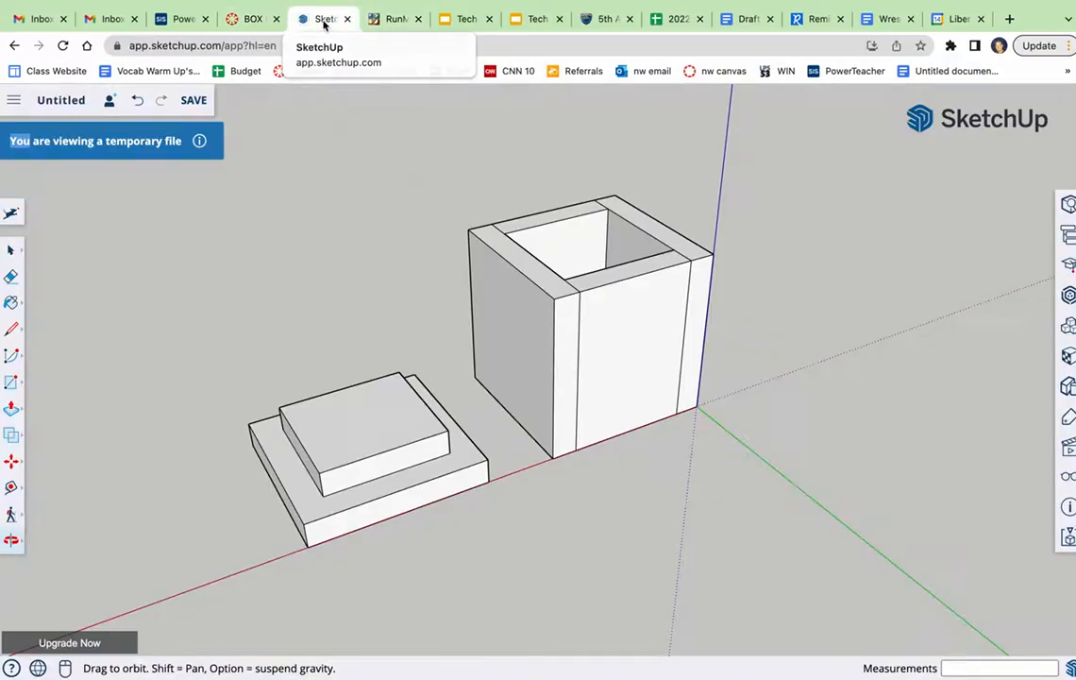
- Draw a 1" guide line across the raised lid block's upper face, starting on its red-axis-side edge 1" from the corner farthest from the box
{"action": "left_click", "coordinate": [12, 333]}
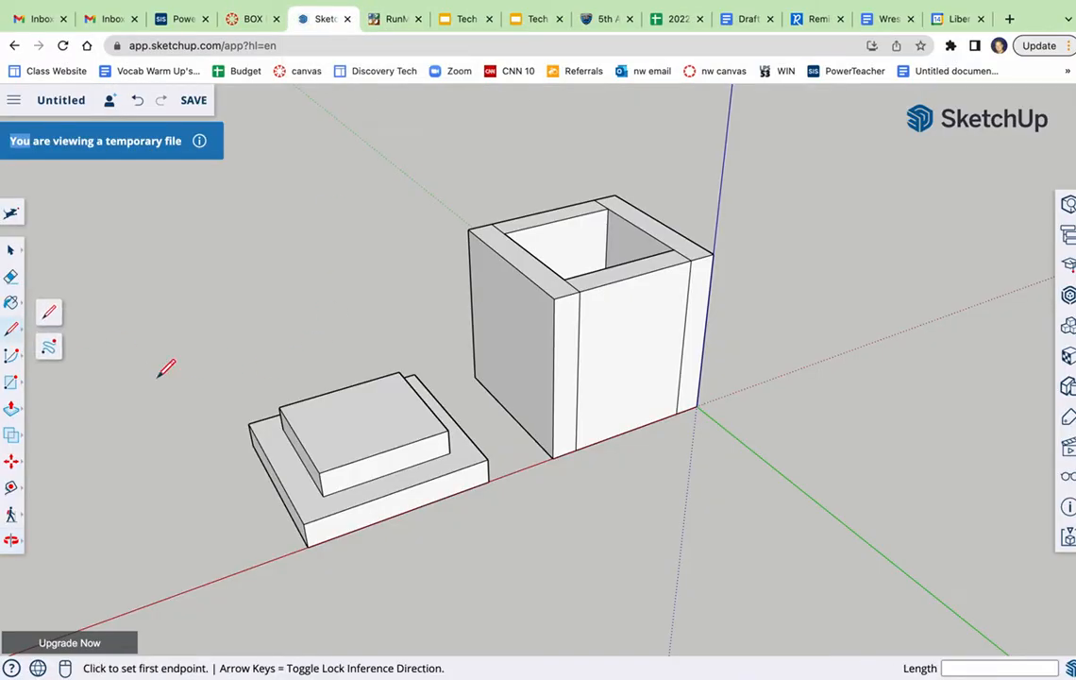
{"action": "left_click", "coordinate": [11, 540]}
{"action": "left_click_drag", "start_coordinate": [257, 462], "coordinate": [222, 477]}
{"action": "left_click", "coordinate": [14, 330]}
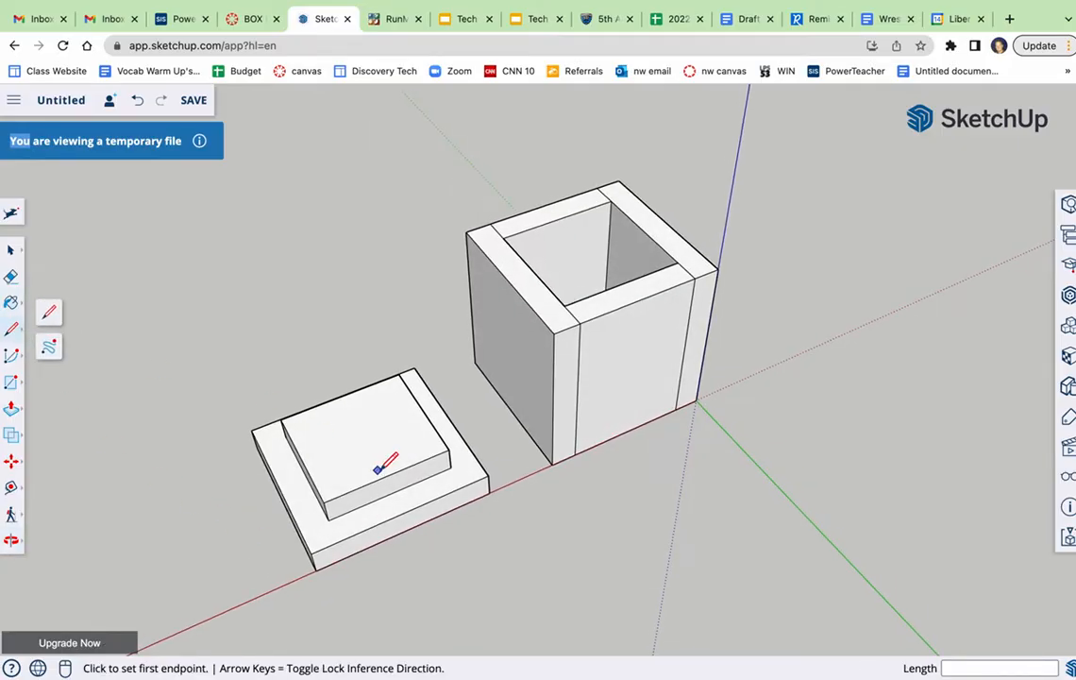
{"action": "left_click", "coordinate": [324, 502]}
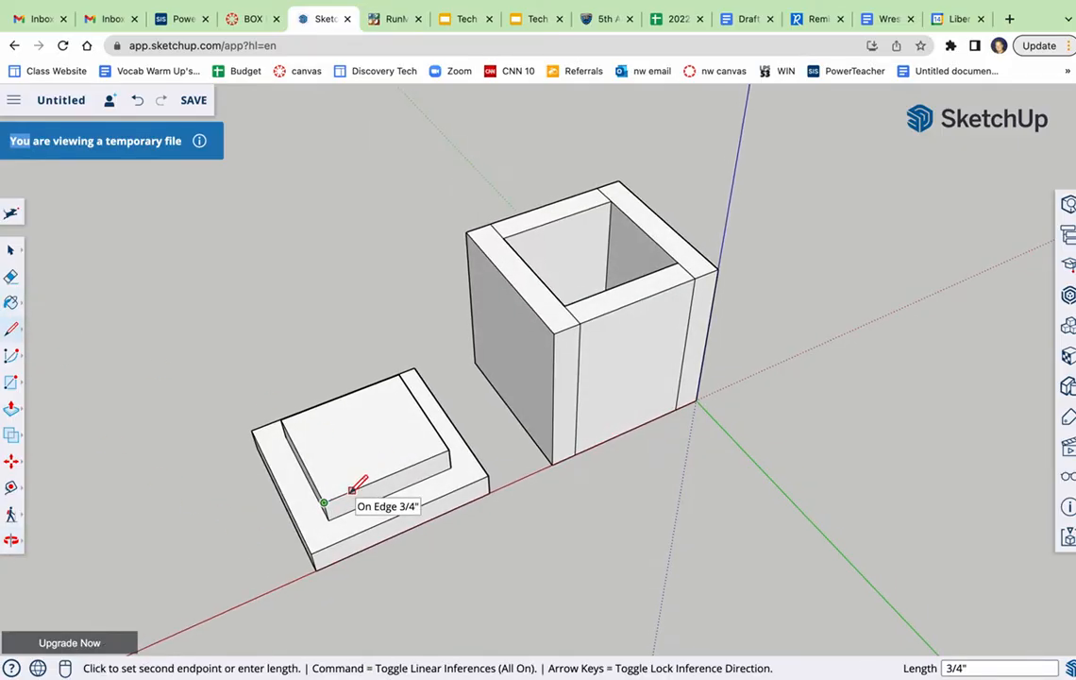
{"action": "key", "text": "Escape"}
{"action": "left_click", "coordinate": [360, 486]}
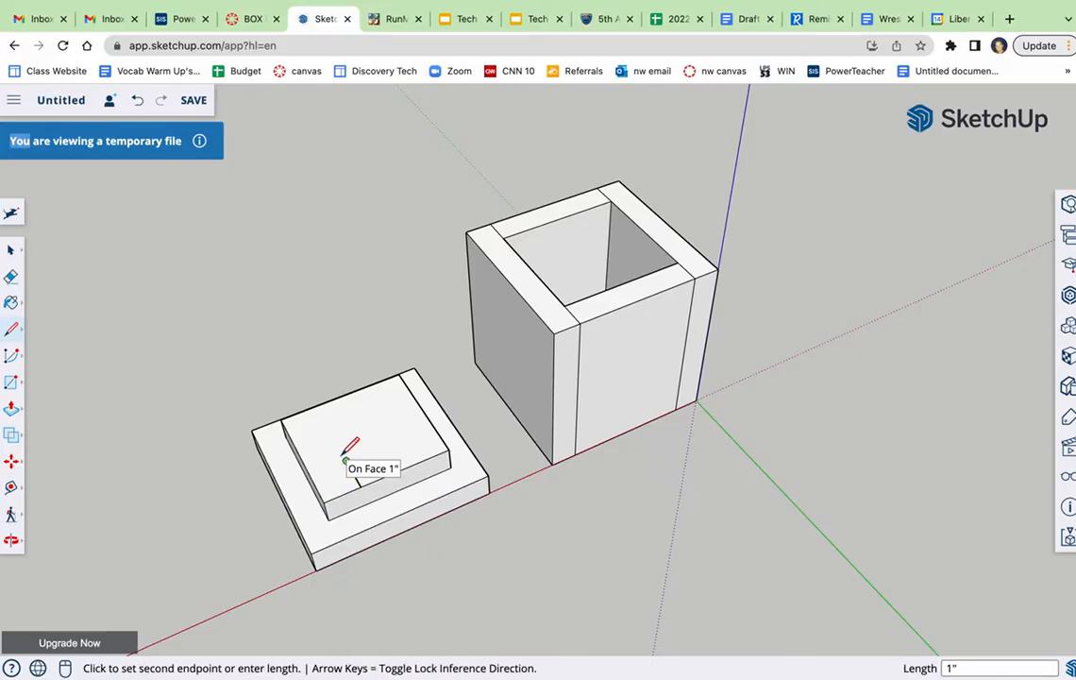
{"action": "left_click", "coordinate": [345, 461]}
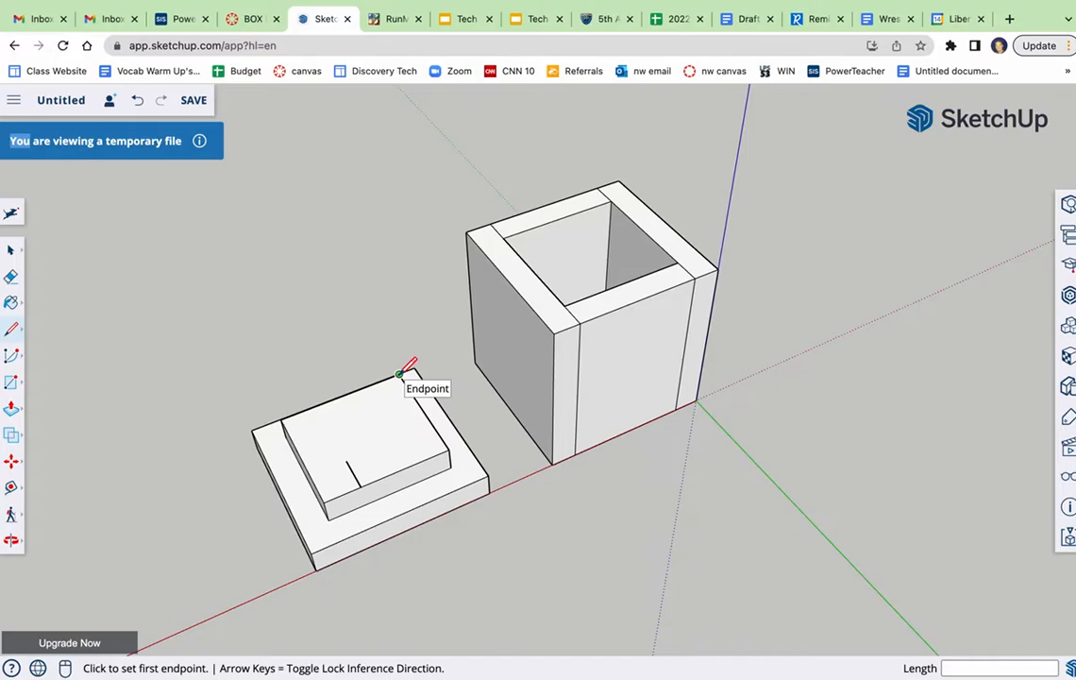
- Draw a second 1" guide line inward from the block's opposite edge, starting 1" from the corner nearest the box
{"action": "scroll", "coordinate": [402, 372], "scroll_direction": "up", "scroll_amount": 10}
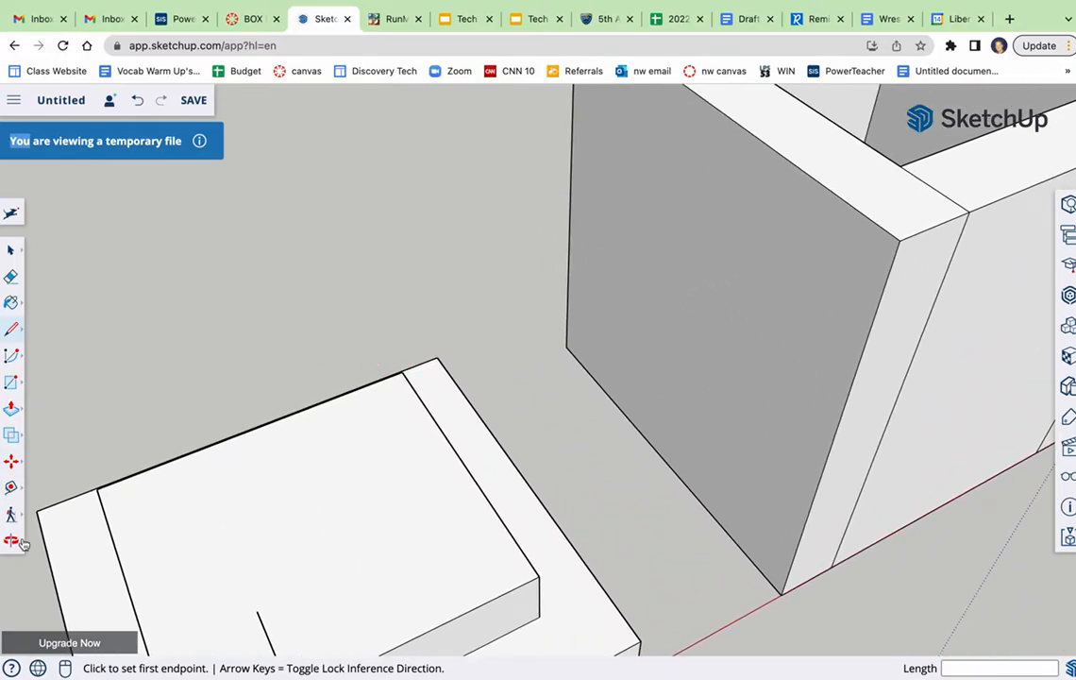
{"action": "left_click", "coordinate": [11, 541]}
{"action": "left_click_drag", "start_coordinate": [198, 474], "coordinate": [310, 493]}
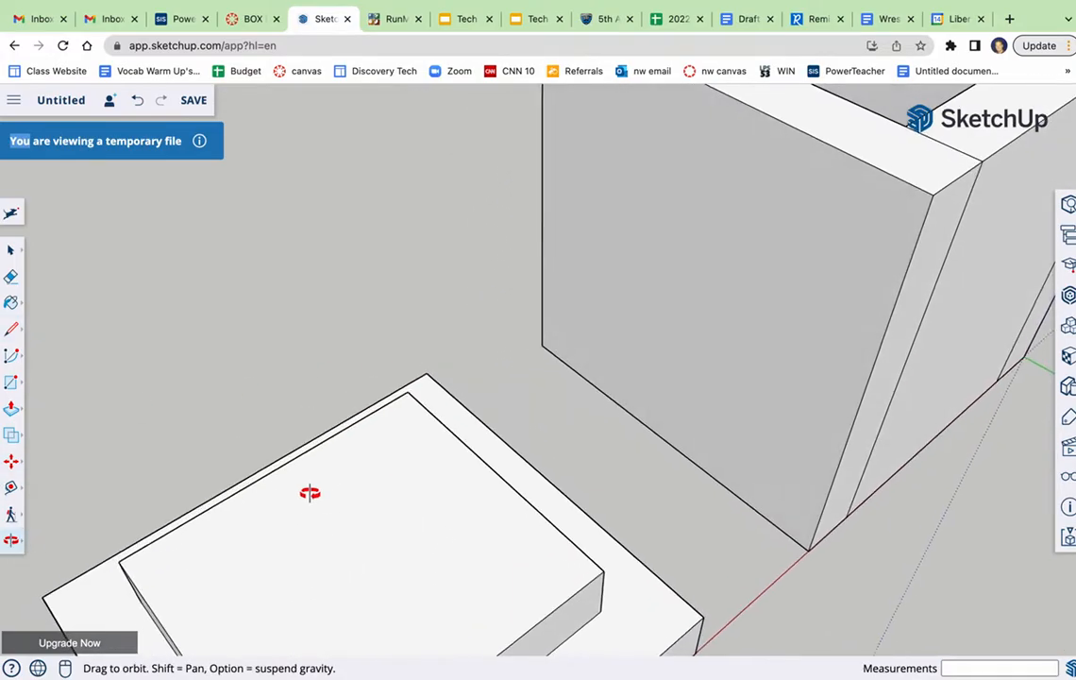
{"action": "left_click", "coordinate": [12, 330]}
{"action": "left_click", "coordinate": [408, 393]}
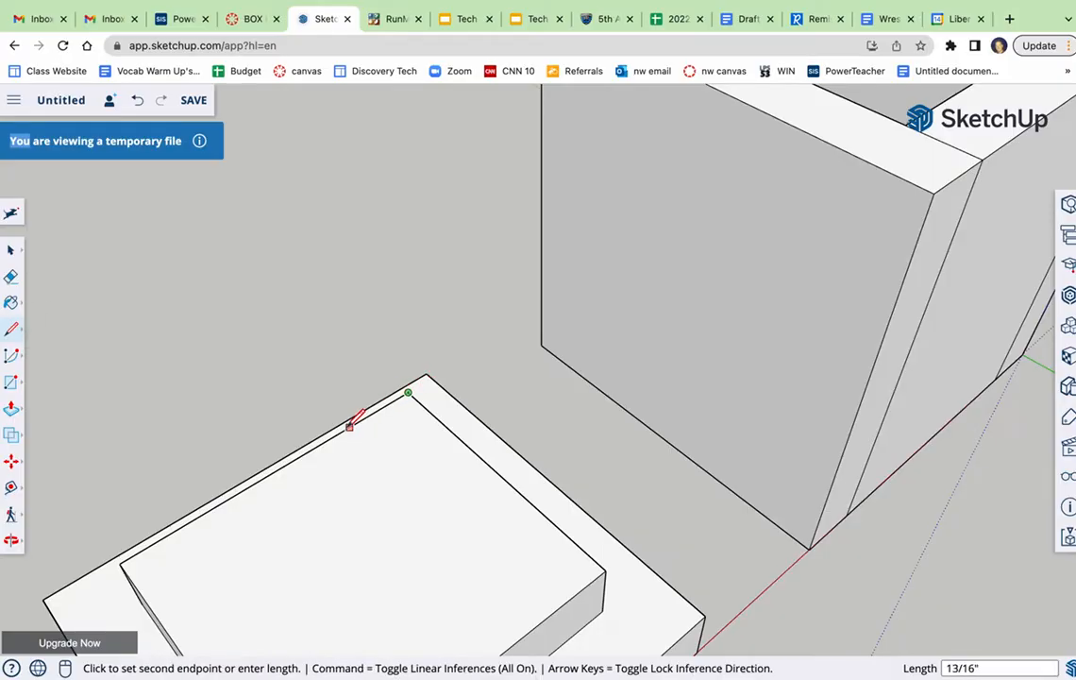
{"action": "type", "text": "1"}
{"action": "key", "text": "Return"}
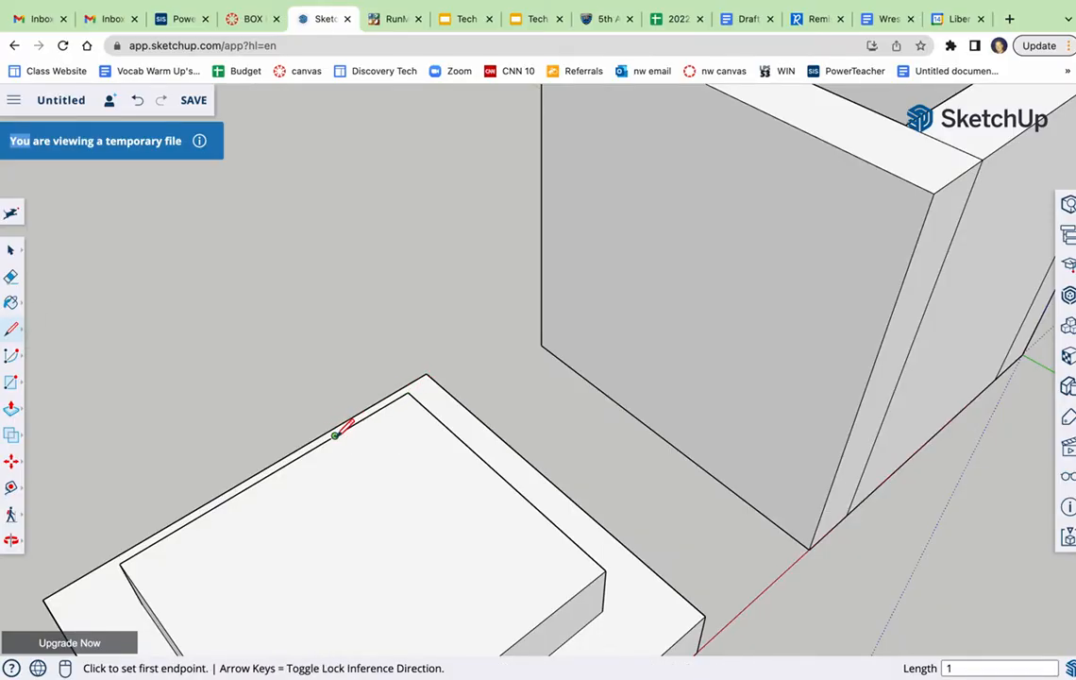
{"action": "left_click", "coordinate": [335, 436]}
{"action": "type", "text": "1"}
{"action": "key", "text": "Return"}
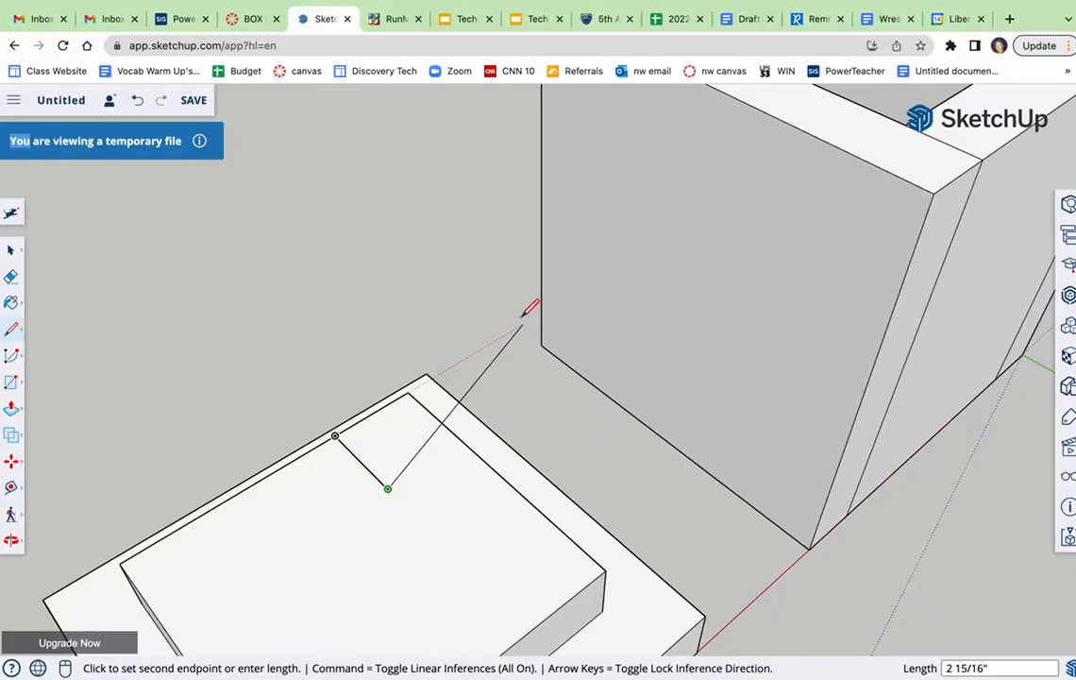
- Draw a circle of 5/32" radius at the inner end of each guide line on the raised lid block
{"action": "scroll", "coordinate": [525, 311], "scroll_direction": "down", "scroll_amount": 5}
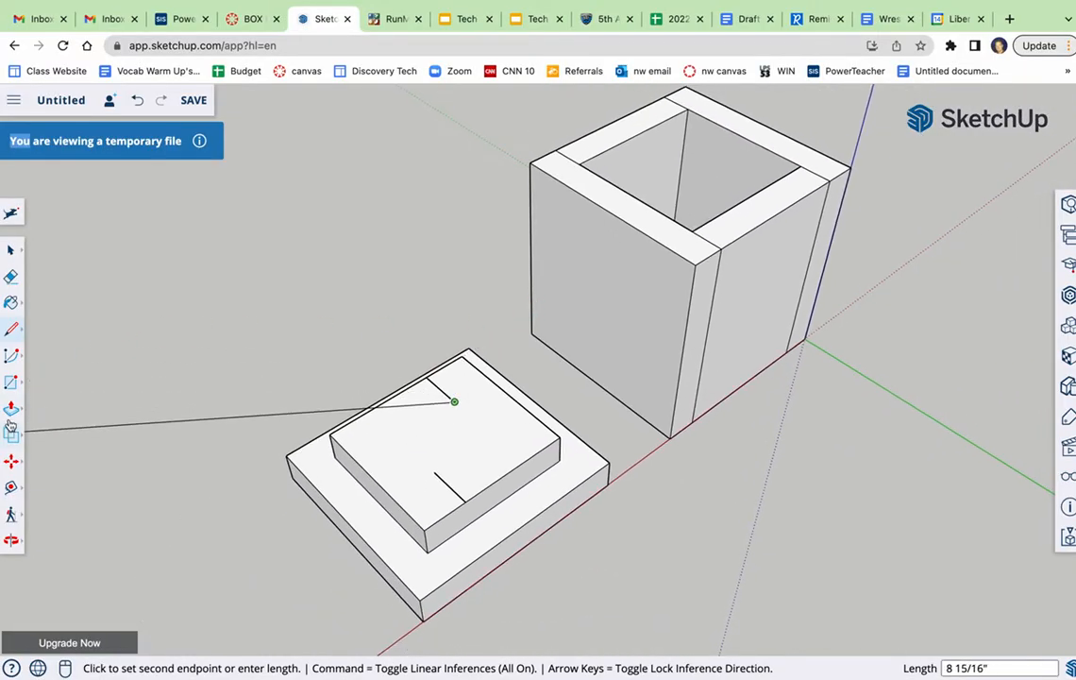
{"action": "left_click", "coordinate": [12, 387]}
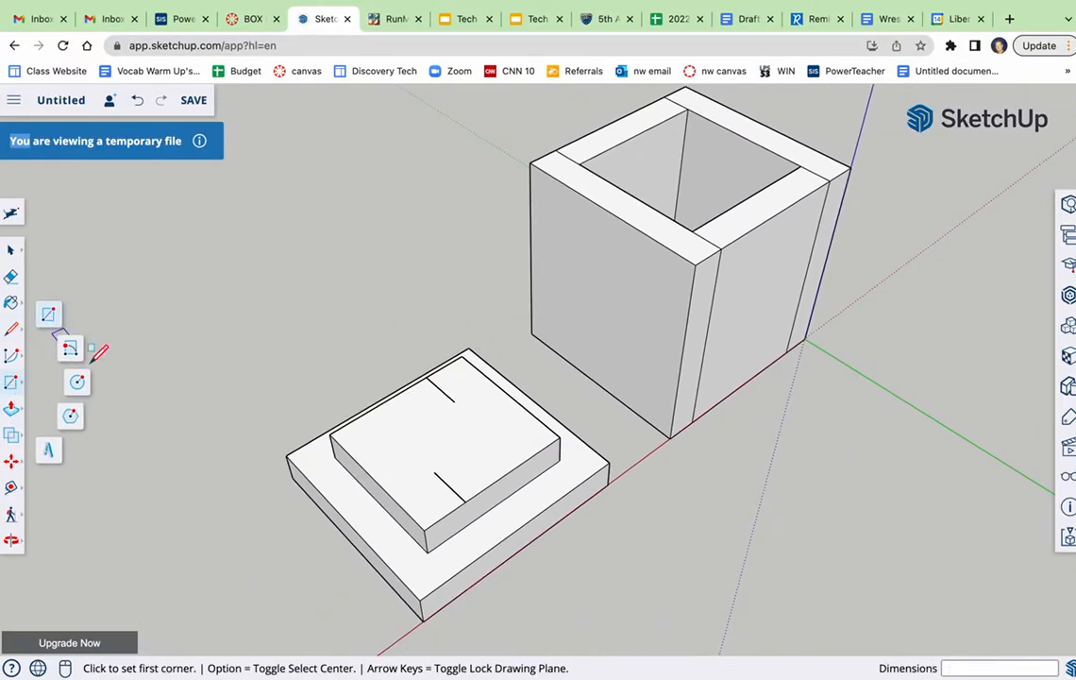
{"action": "left_click", "coordinate": [78, 381]}
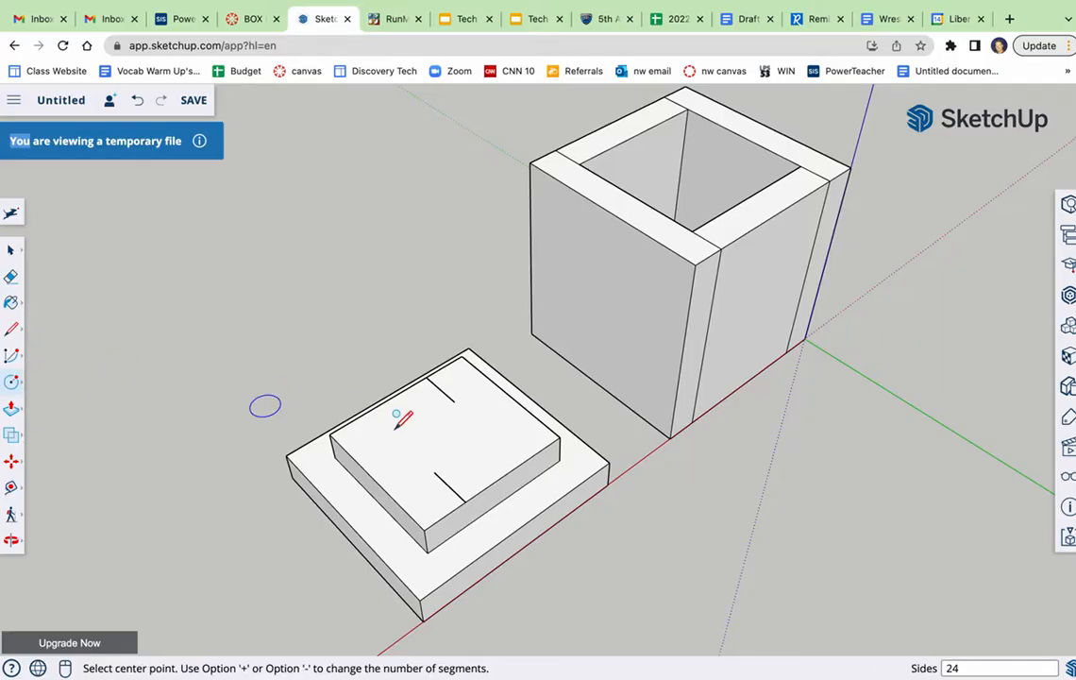
{"action": "left_click", "coordinate": [434, 472]}
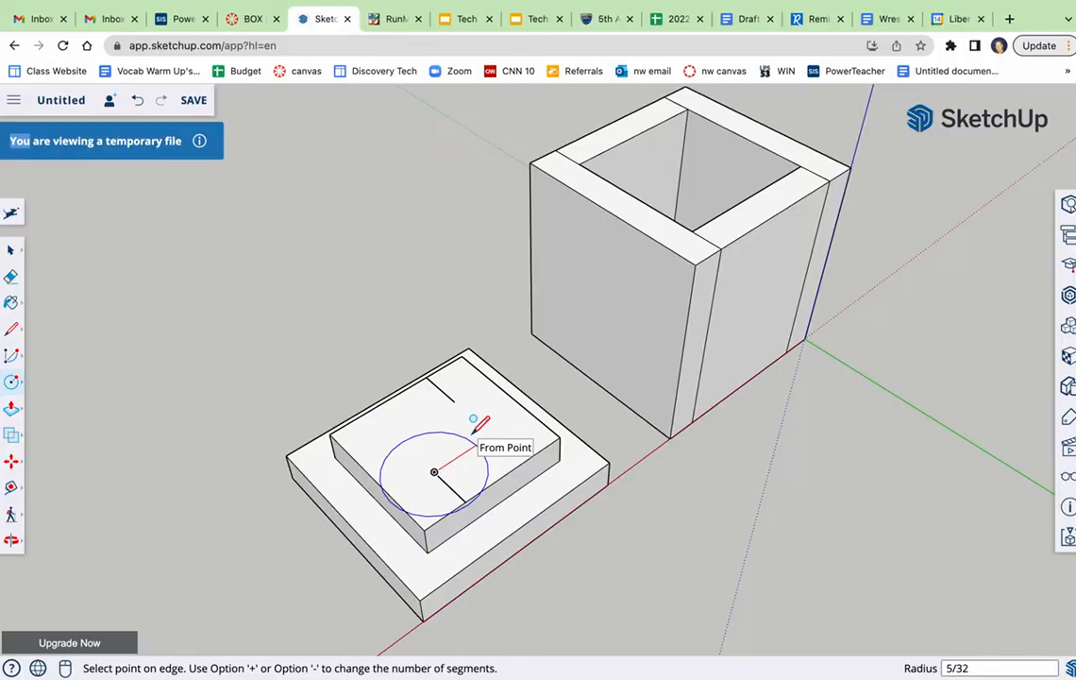
{"action": "key", "text": "Return"}
{"action": "left_click", "coordinate": [454, 401]}
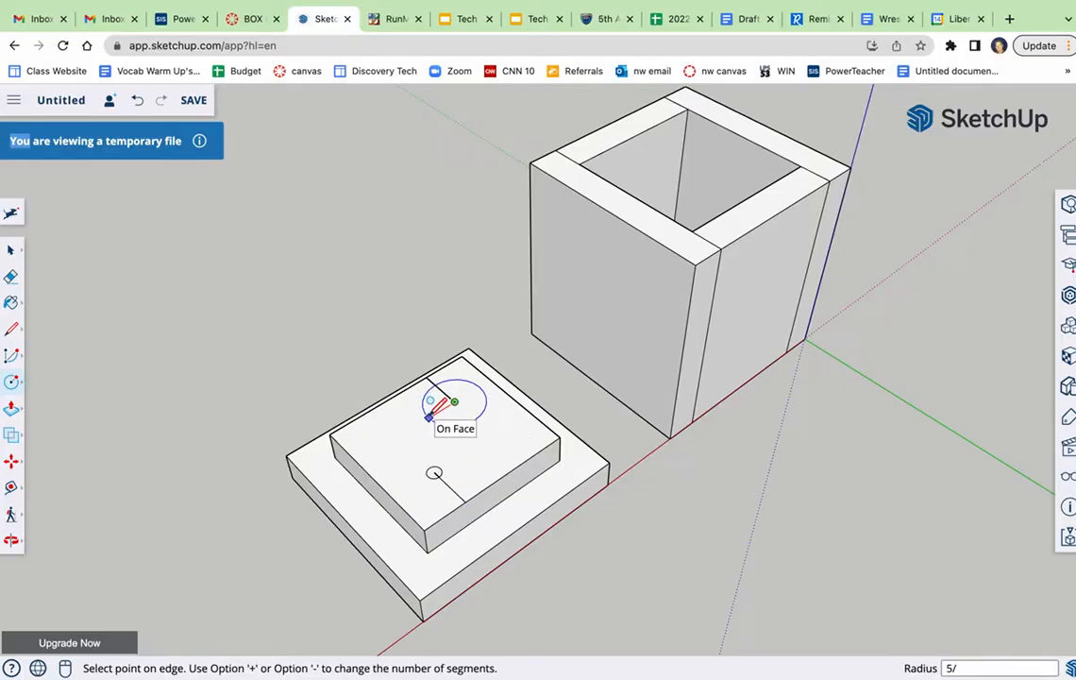
{"action": "key", "text": "Return"}
- Erase both guide lines on the lid block, including the parts inside the circles, leaving only the two hole circles
{"action": "left_click", "coordinate": [11, 275]}
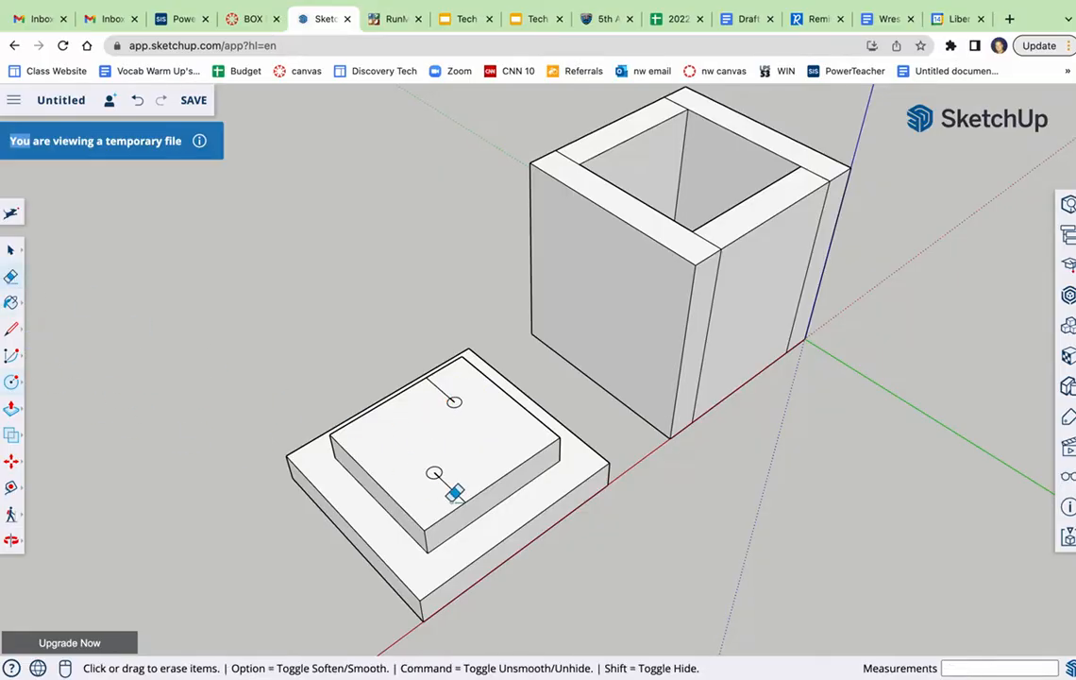
{"action": "scroll", "coordinate": [449, 480], "scroll_direction": "up", "scroll_amount": 6}
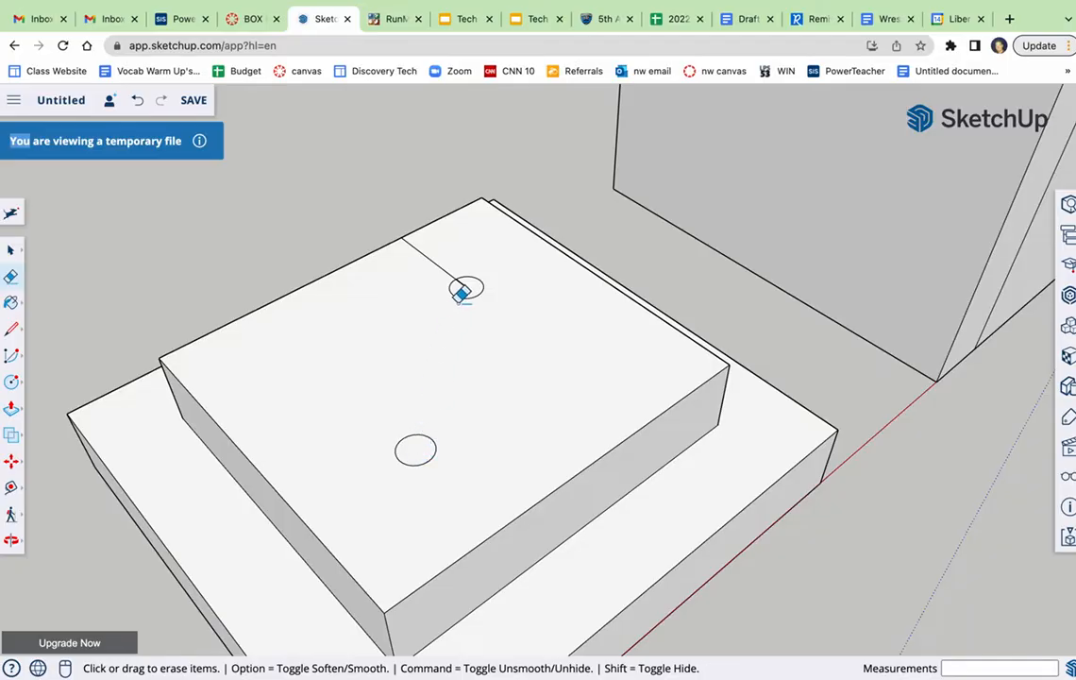
{"action": "left_click", "coordinate": [464, 284]}
{"action": "left_click_drag", "start_coordinate": [439, 260], "coordinate": [423, 274]}
{"action": "scroll", "coordinate": [280, 456], "scroll_direction": "down", "scroll_amount": 1}
{"action": "scroll", "coordinate": [283, 447], "scroll_direction": "down", "scroll_amount": 6}
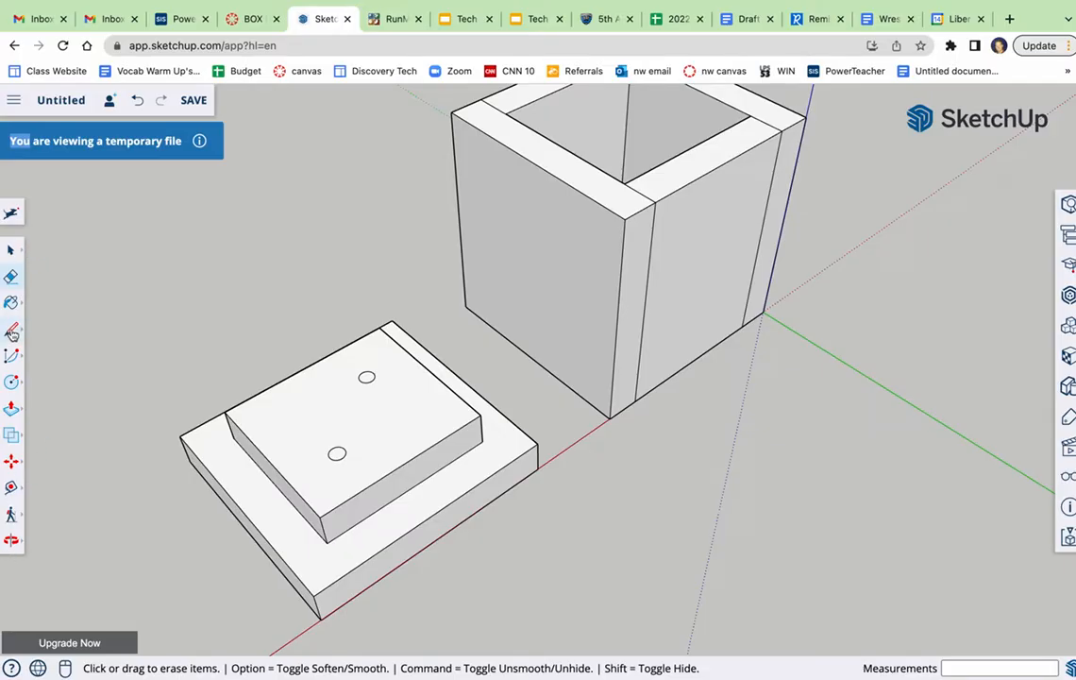
- Draw a short horizontal guide line on the box side facing the lid, starting 1" above the lower corner on the red axis
{"action": "left_click", "coordinate": [12, 540]}
{"action": "left_click_drag", "start_coordinate": [499, 361], "coordinate": [573, 238]}
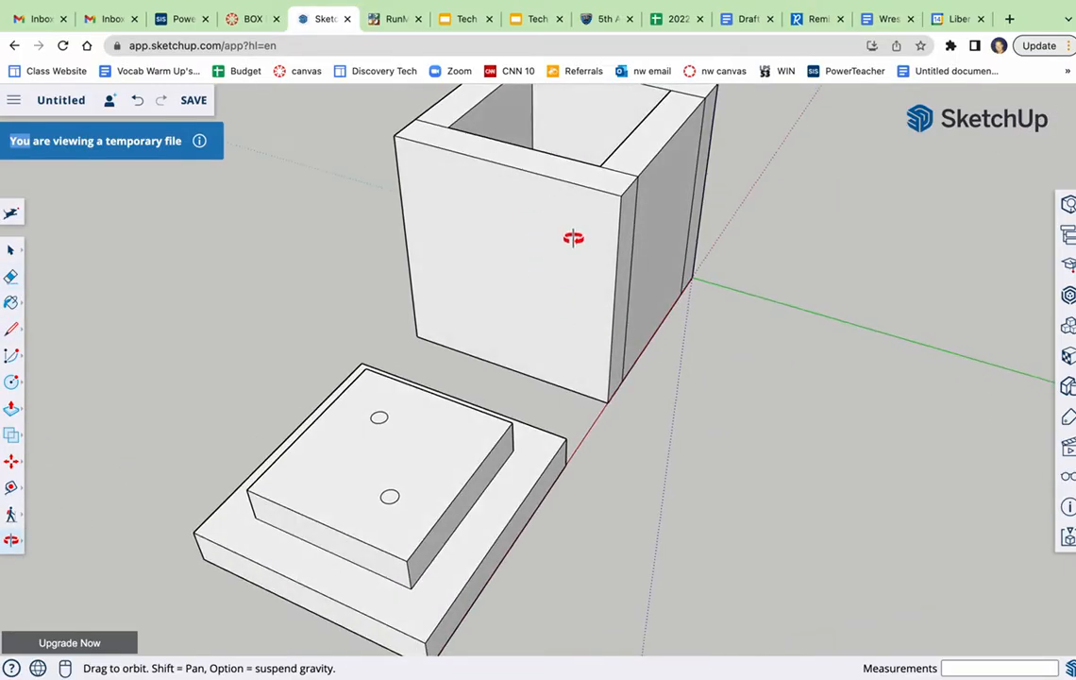
{"action": "left_click", "coordinate": [12, 330]}
{"action": "left_click", "coordinate": [608, 402]}
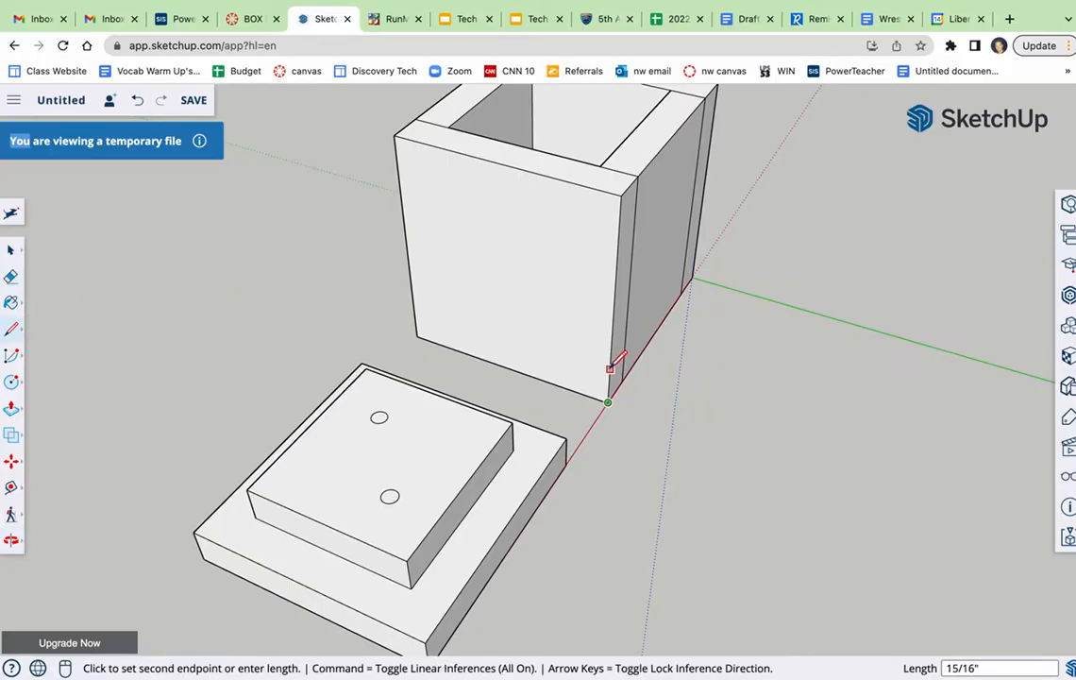
{"action": "key", "text": "Escape"}
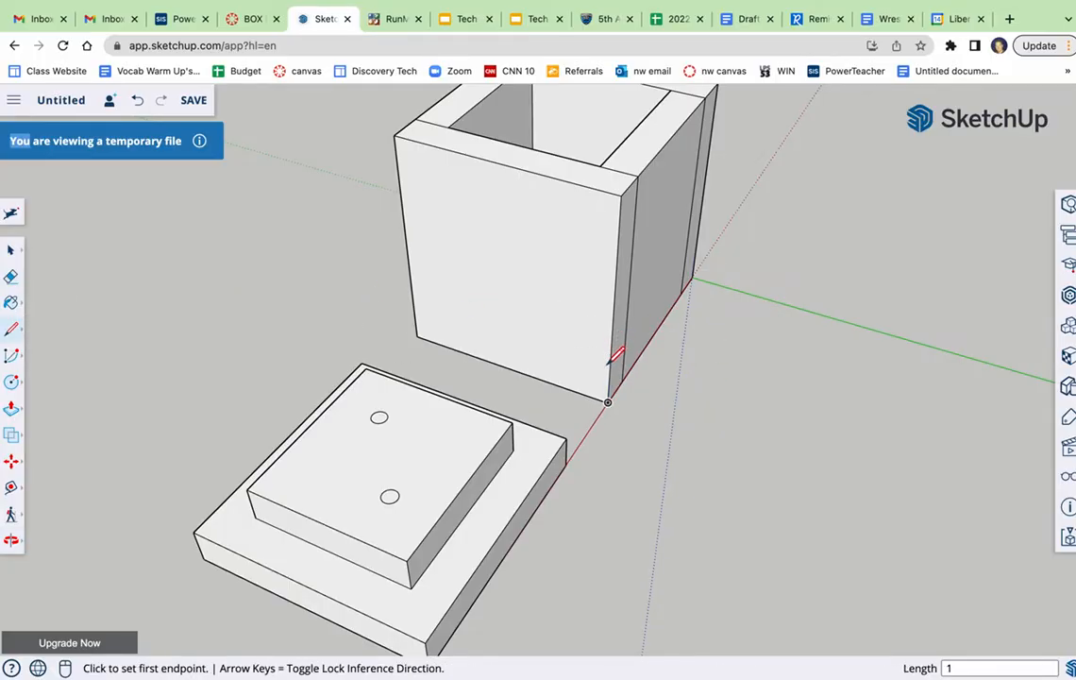
{"action": "left_click", "coordinate": [610, 364]}
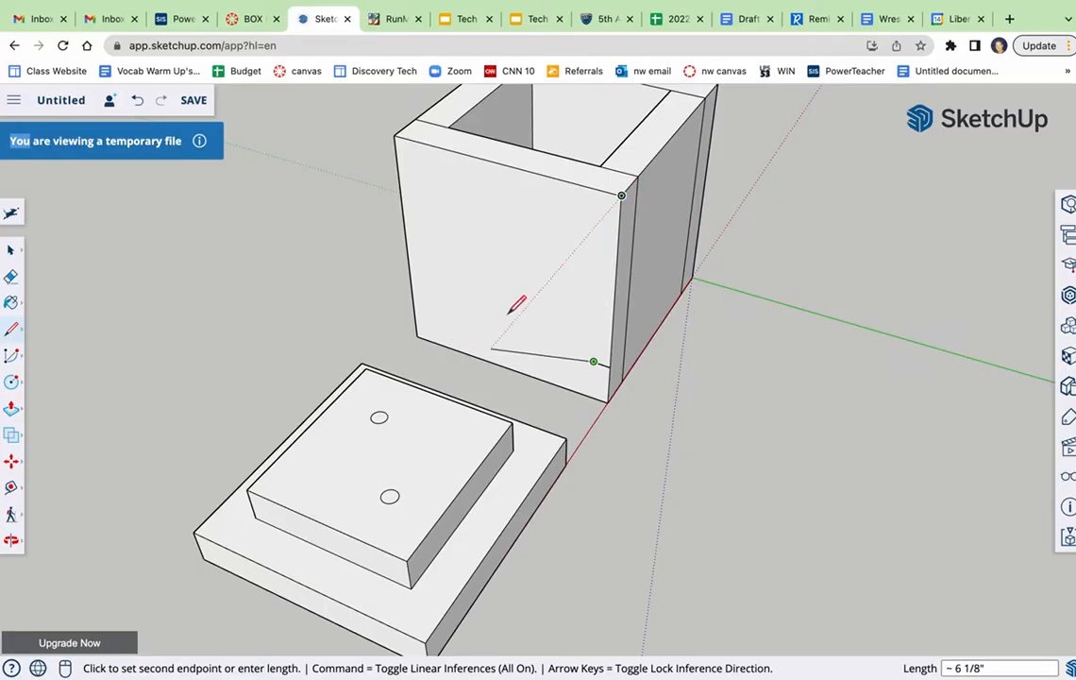
{"action": "key", "text": "Escape"}
- Draw a matching short guide line on the same box side, starting 1" below the upper corner of that vertical edge
{"action": "left_click", "coordinate": [621, 196]}
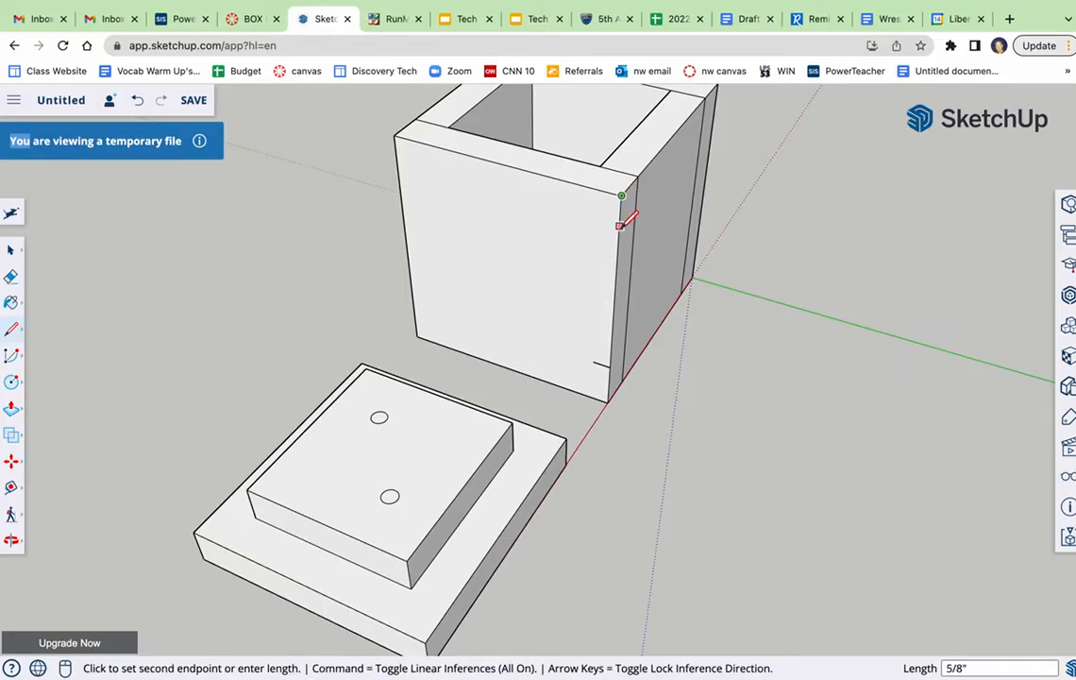
{"action": "type", "text": "1"}
{"action": "key", "text": "Return"}
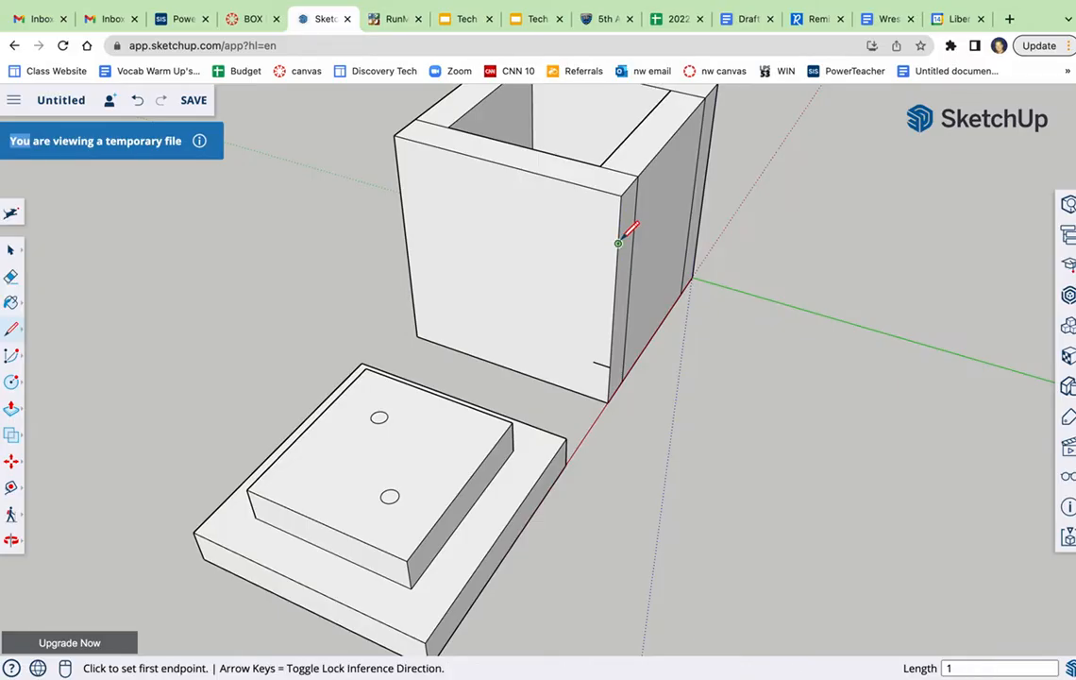
{"action": "left_click", "coordinate": [618, 243]}
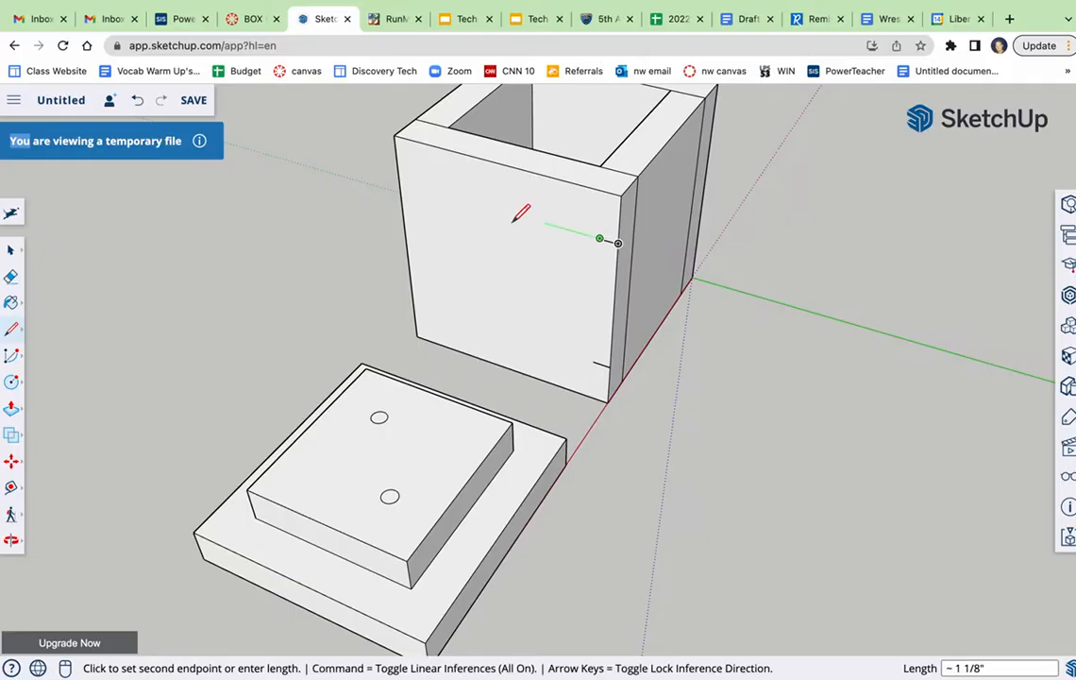
{"action": "key", "text": "Escape"}
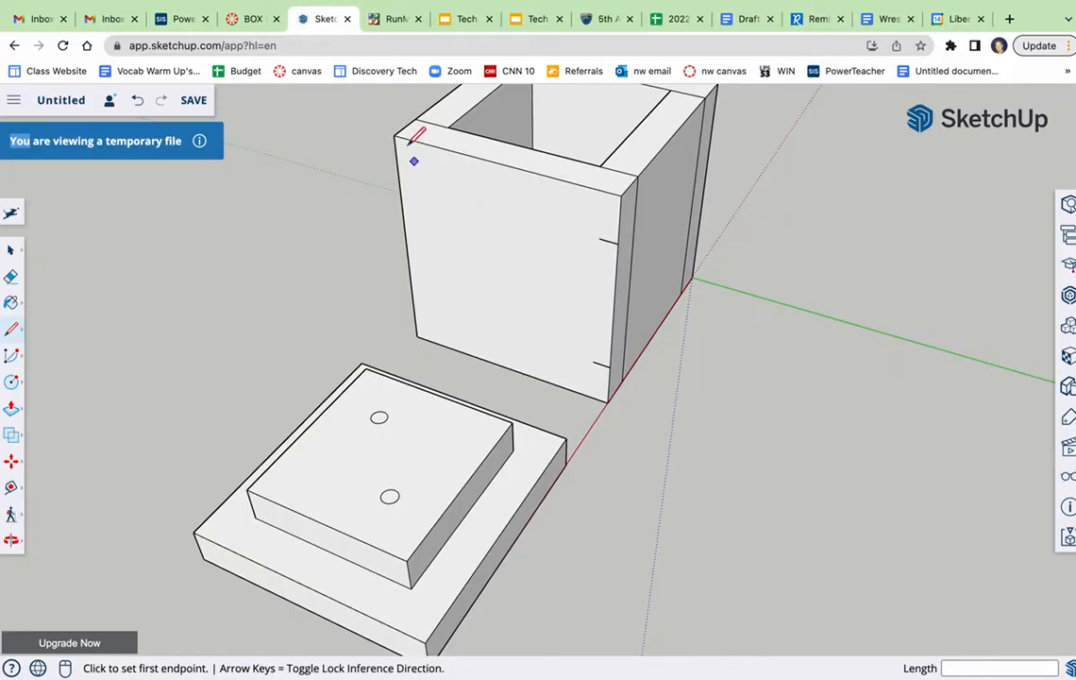
- Draw a 3/8" horizontal guide line on the lid-facing box side, starting 1" below the upper corner of the edge away from the red axis
{"action": "left_click", "coordinate": [394, 135]}
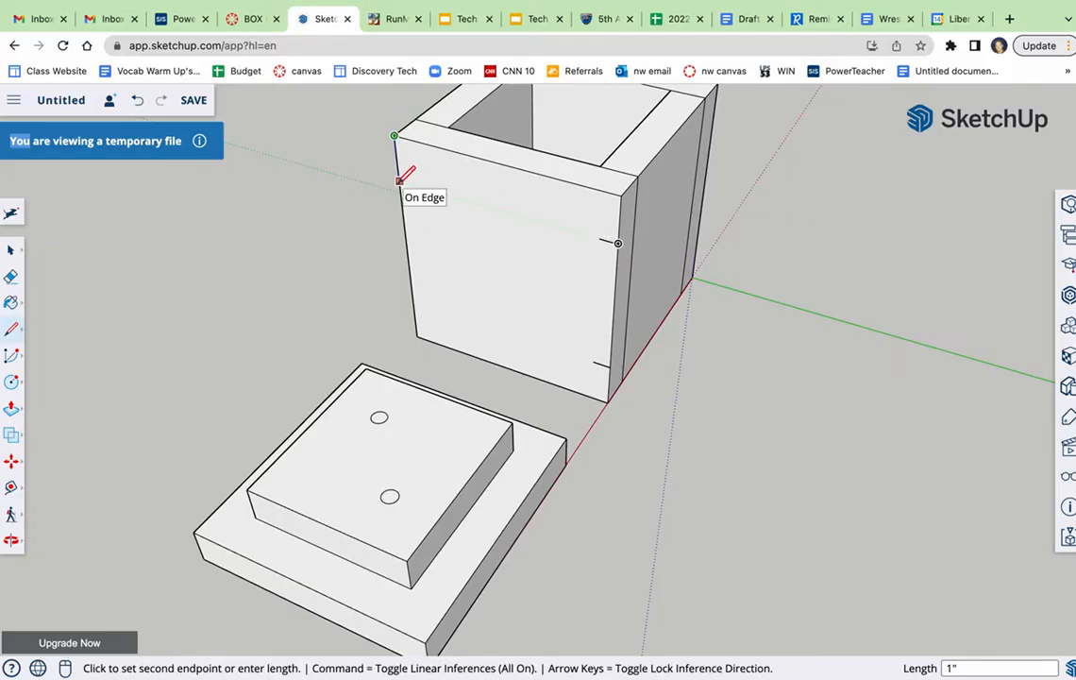
{"action": "key", "text": "Escape"}
{"action": "left_click", "coordinate": [401, 179]}
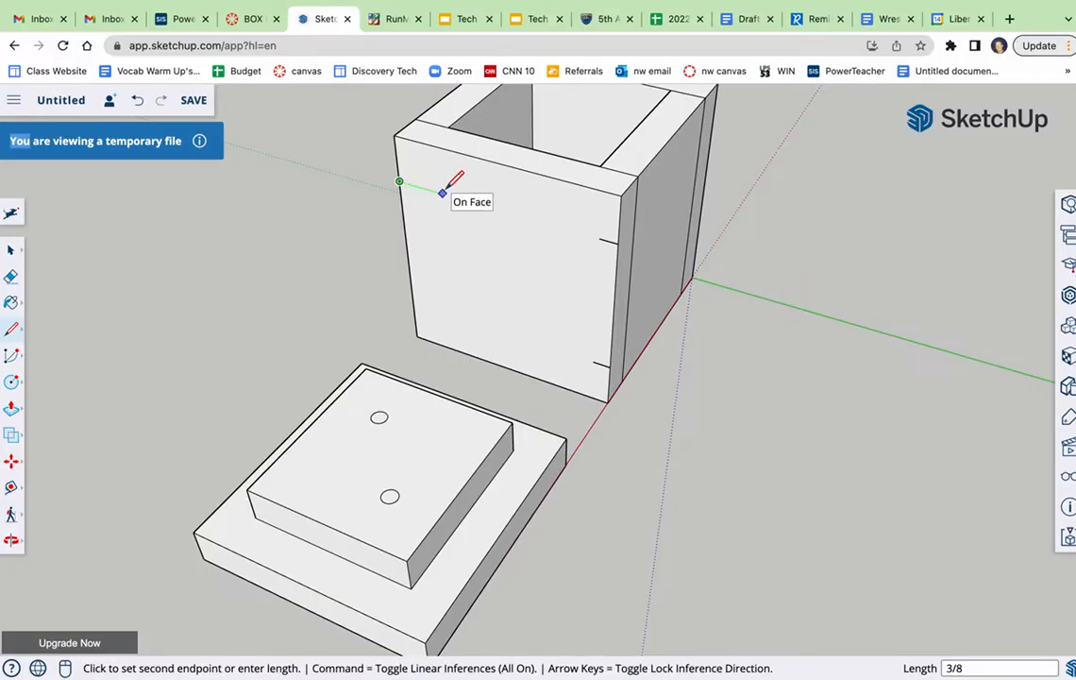
{"action": "key", "text": "Escape"}
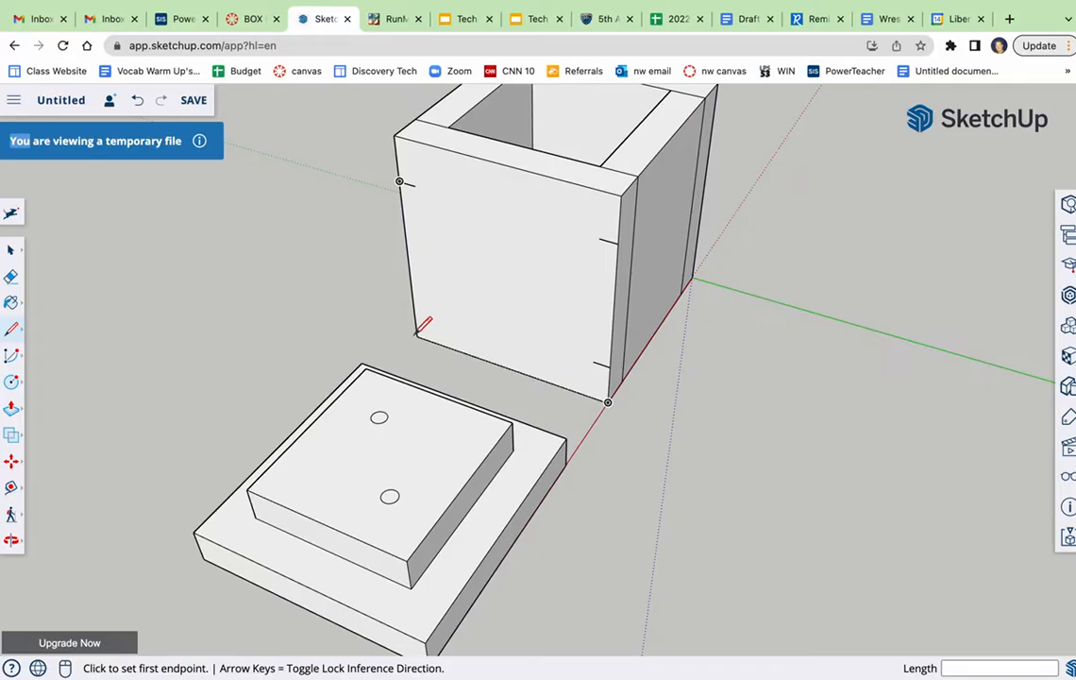
- Draw a matching short guide line from that same vertical edge, starting 1" above its lower corner
{"action": "left_click", "coordinate": [417, 335]}
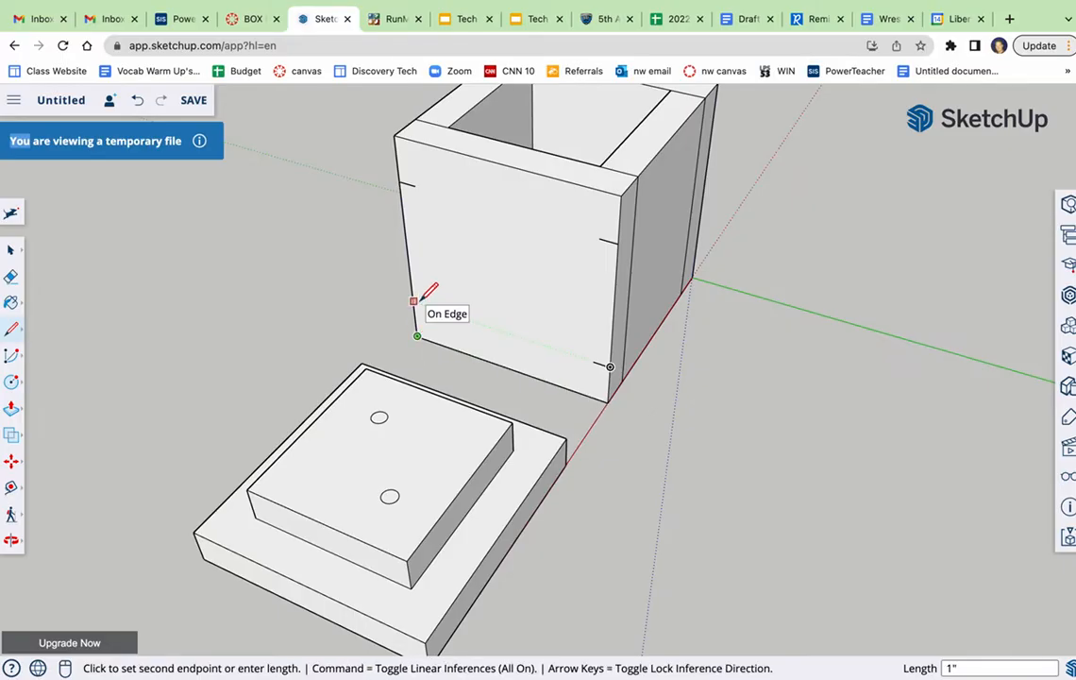
{"action": "left_click", "coordinate": [414, 300]}
{"action": "left_click", "coordinate": [413, 300]}
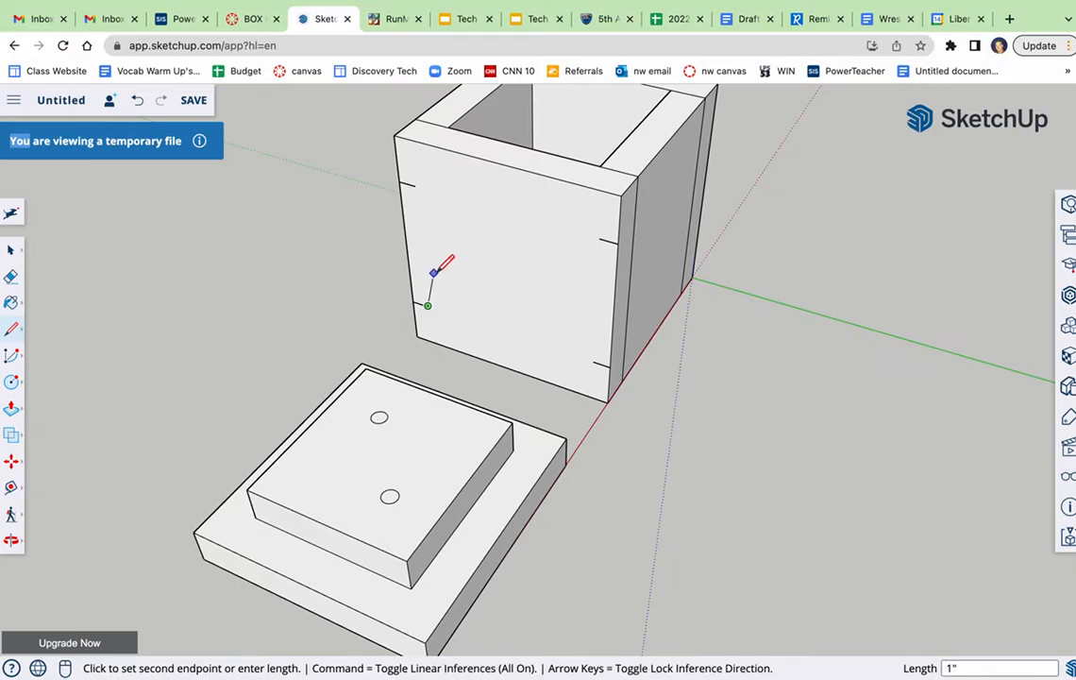
{"action": "key", "text": "Escape"}
- Draw a circle of 5/32" radius at the inner end of both guide lines along the edge away from the red axis
{"action": "left_click", "coordinate": [11, 381]}
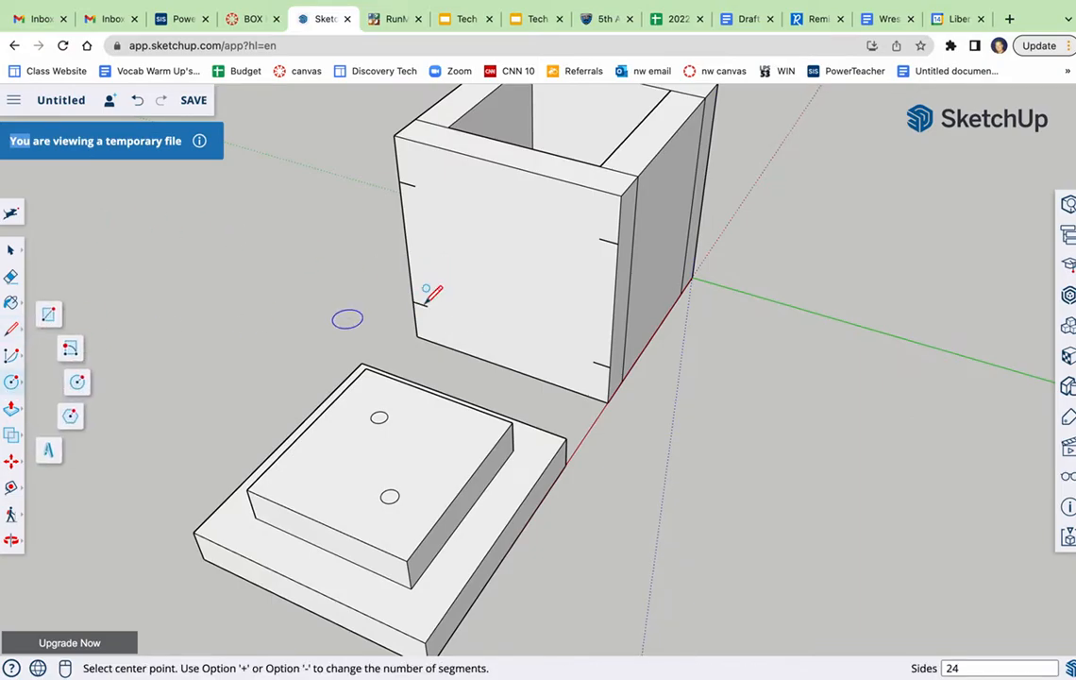
{"action": "left_click", "coordinate": [414, 185]}
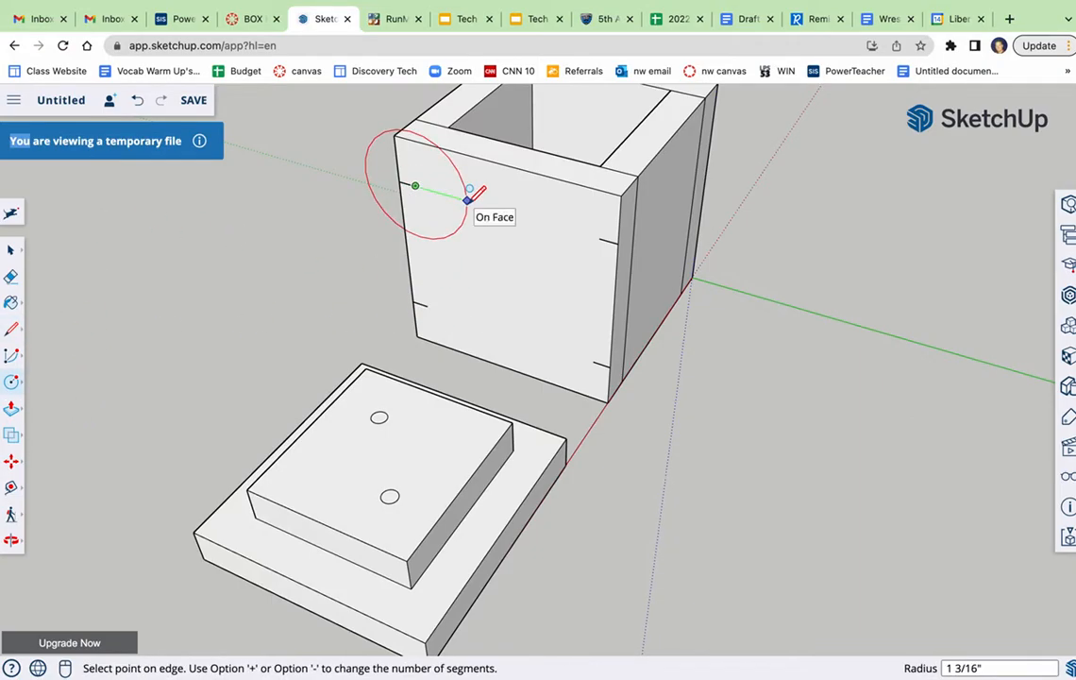
{"action": "type", "text": "5/32"}
{"action": "key", "text": "Return"}
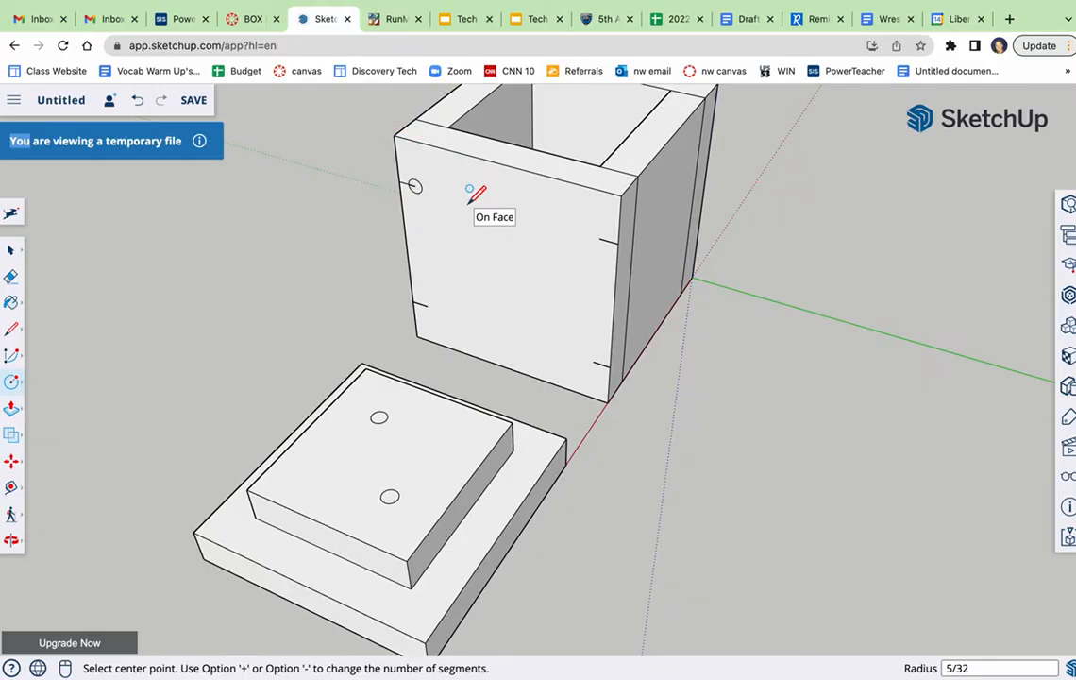
{"action": "left_click", "coordinate": [427, 304]}
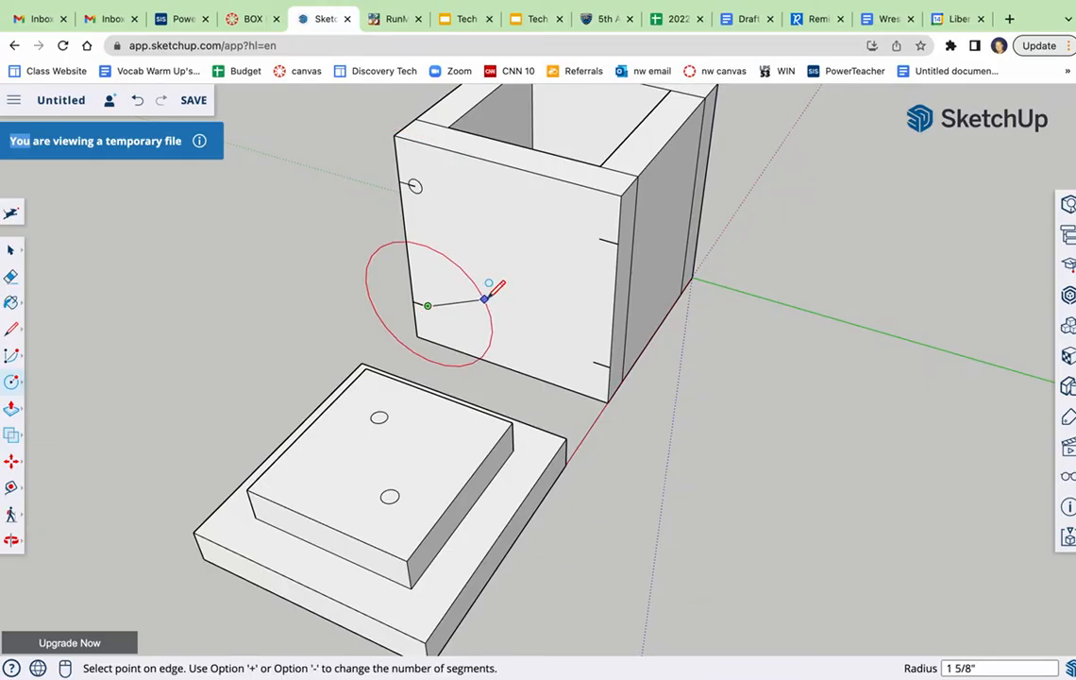
{"action": "type", "text": "5/32"}
{"action": "key", "text": "Return"}
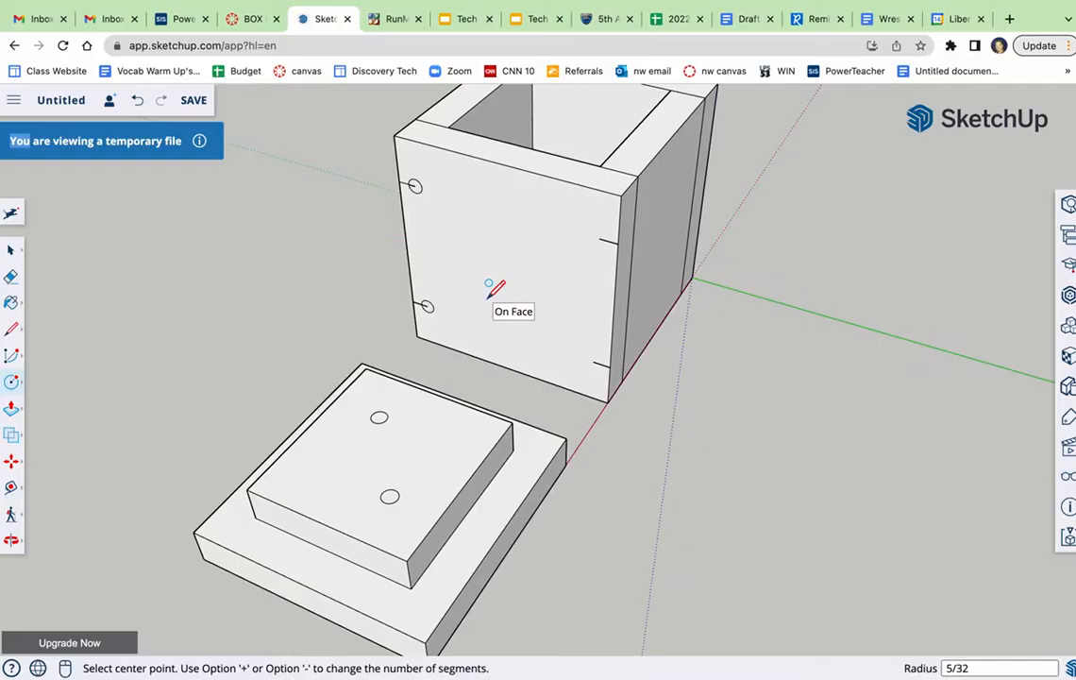
- Draw a circle of 5/32" radius at the inner end of both guide lines along the edge nearest the red axis
{"action": "left_click", "coordinate": [599, 237]}
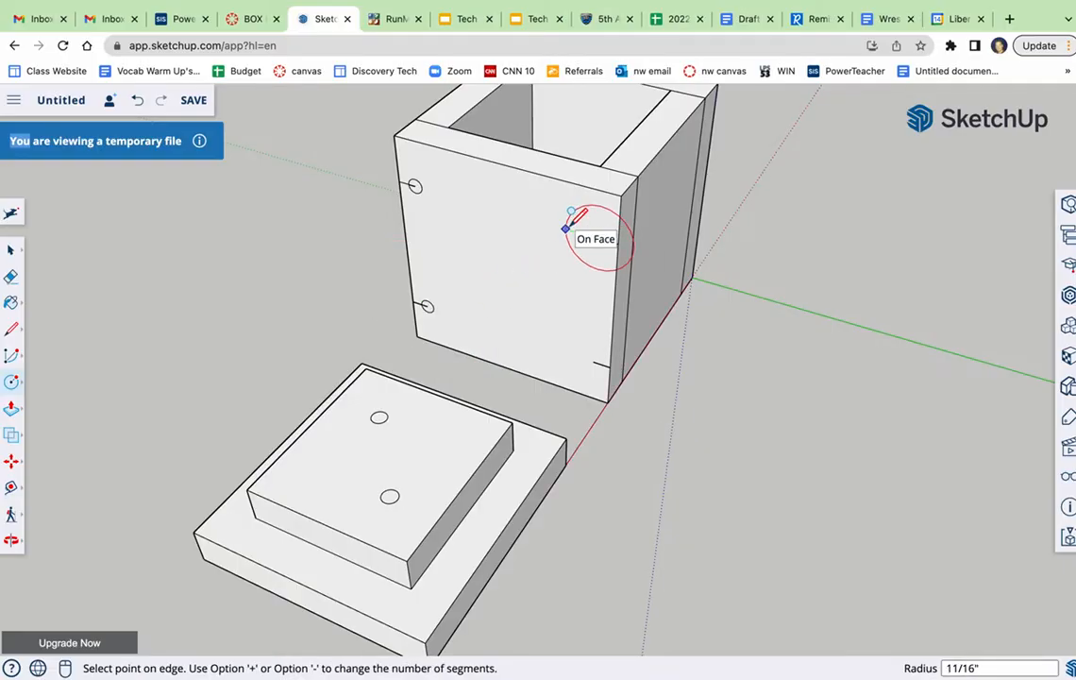
{"action": "type", "text": "5/32"}
{"action": "key", "text": "Return"}
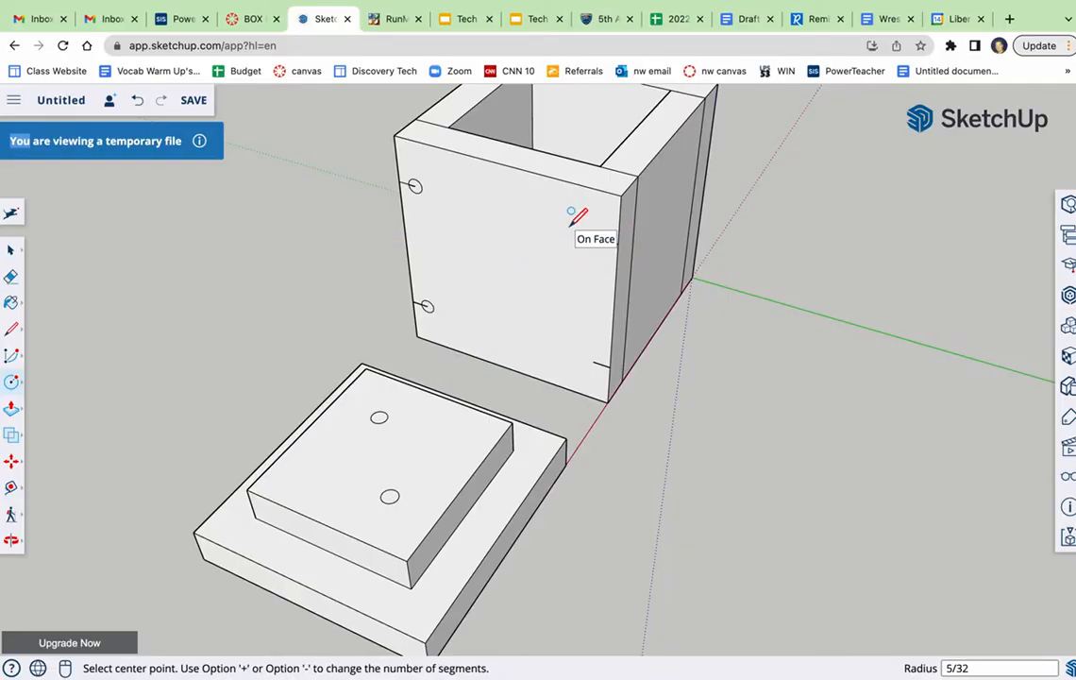
{"action": "left_click", "coordinate": [593, 361]}
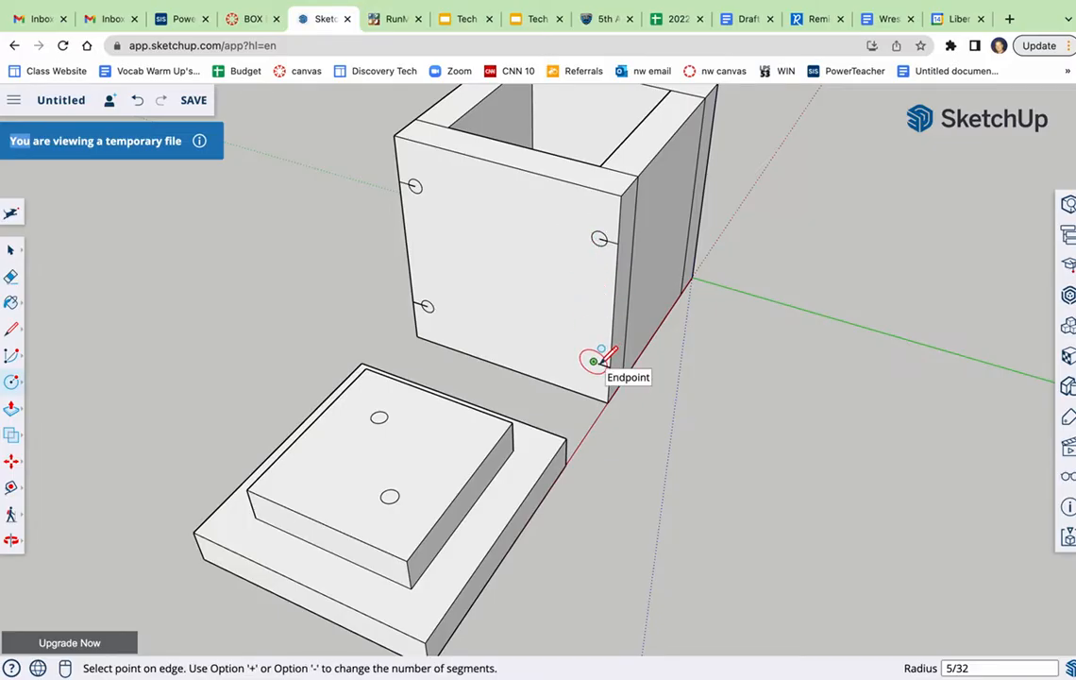
{"action": "type", "text": "5/3"}
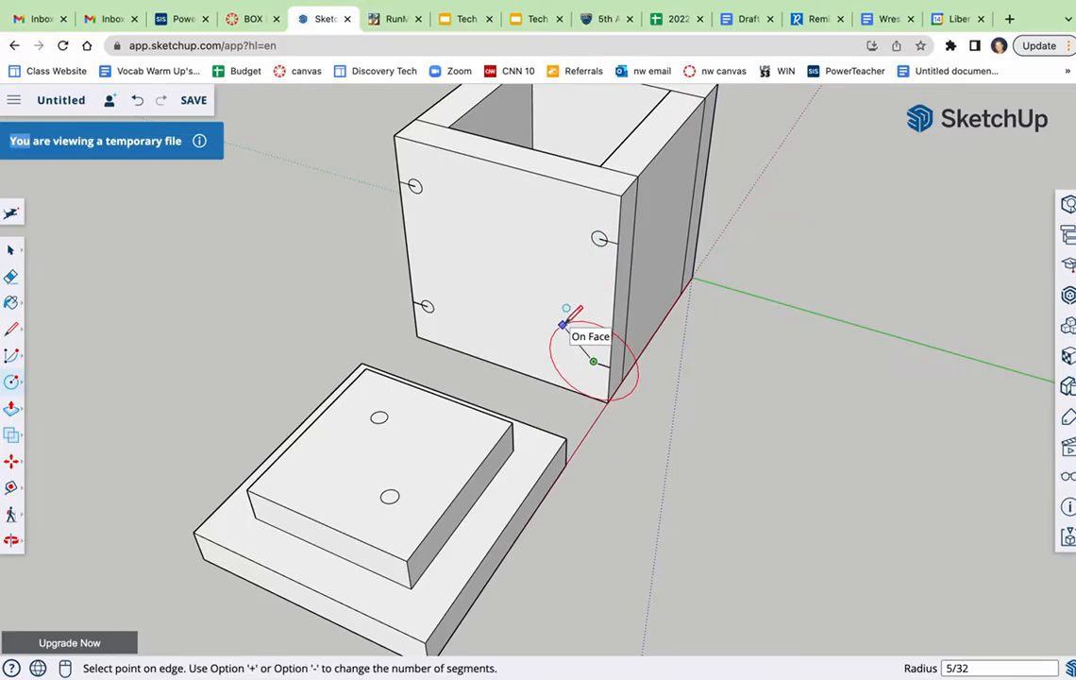
{"action": "type", "text": "2"}
{"action": "key", "text": "Return"}
- Erase the two guide lines beside the edge nearest the red axis, including the parts inside the circles
{"action": "left_click", "coordinate": [10, 276]}
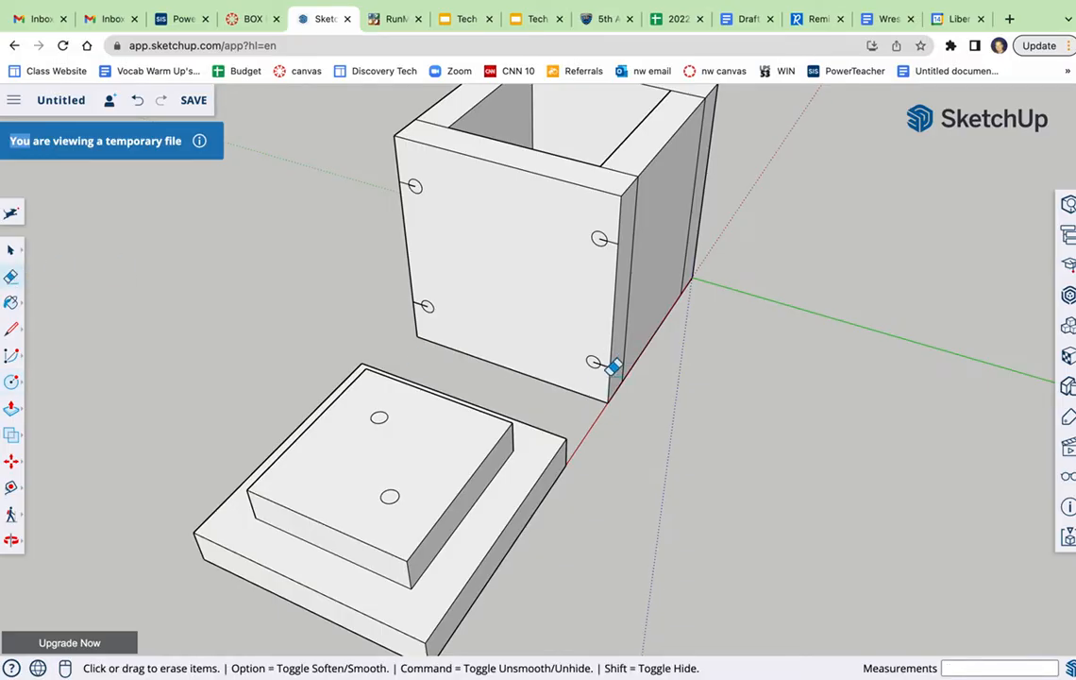
{"action": "scroll", "coordinate": [610, 229], "scroll_direction": "up", "scroll_amount": 6}
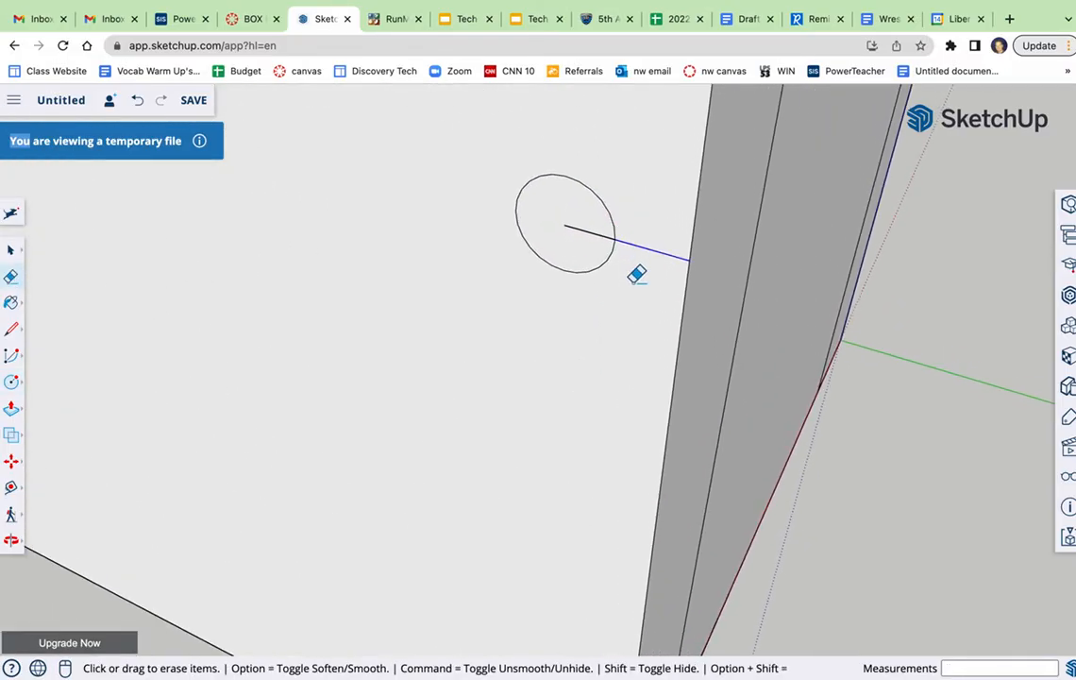
{"action": "left_click", "coordinate": [581, 229]}
{"action": "scroll", "coordinate": [582, 231], "scroll_direction": "down", "scroll_amount": 6}
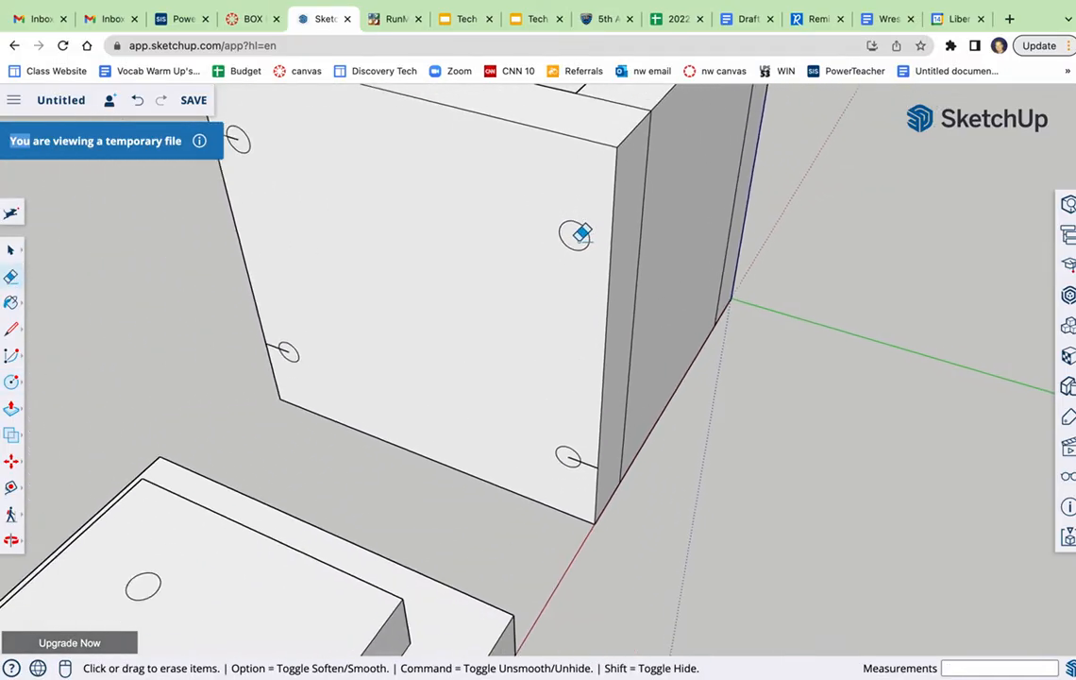
{"action": "scroll", "coordinate": [591, 425], "scroll_direction": "up", "scroll_amount": 6}
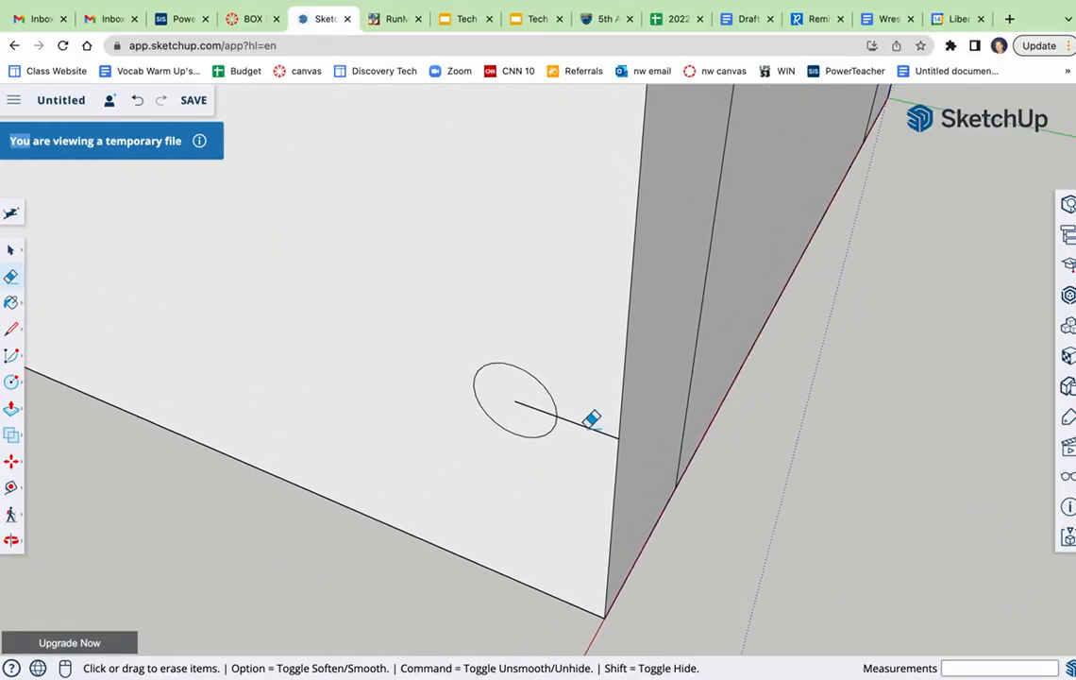
{"action": "left_click", "coordinate": [529, 406]}
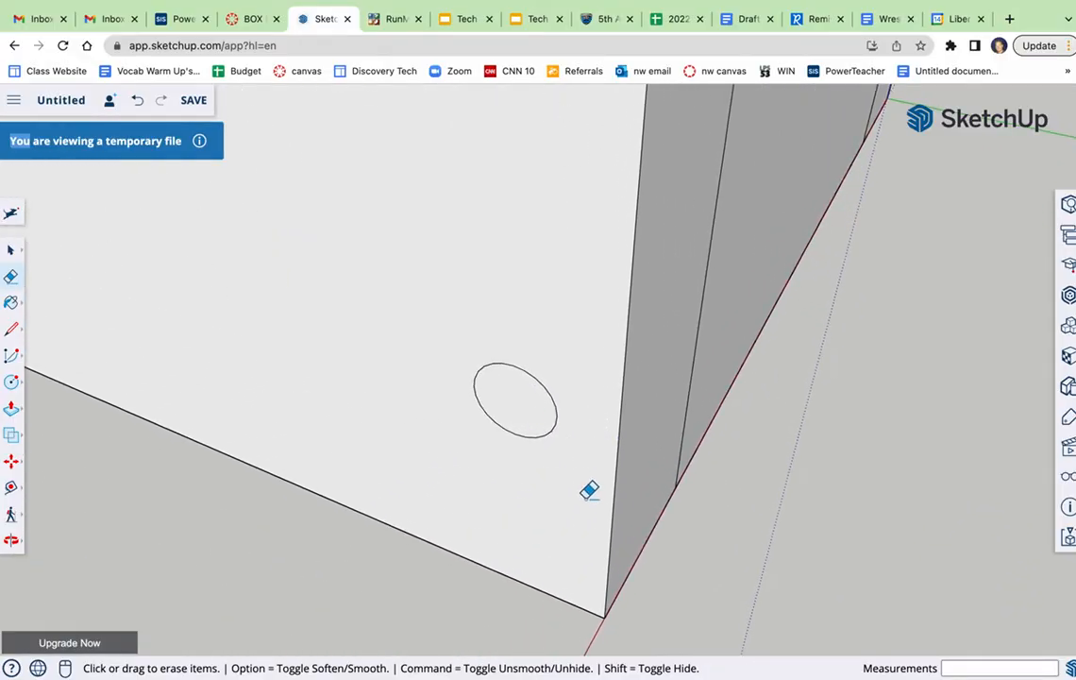
- Erase the two remaining guide lines beside the edge away from the red axis, leaving only the hole circles on that box side
{"action": "scroll", "coordinate": [591, 490], "scroll_direction": "down", "scroll_amount": 6}
{"action": "scroll", "coordinate": [591, 496], "scroll_direction": "up", "scroll_amount": 5}
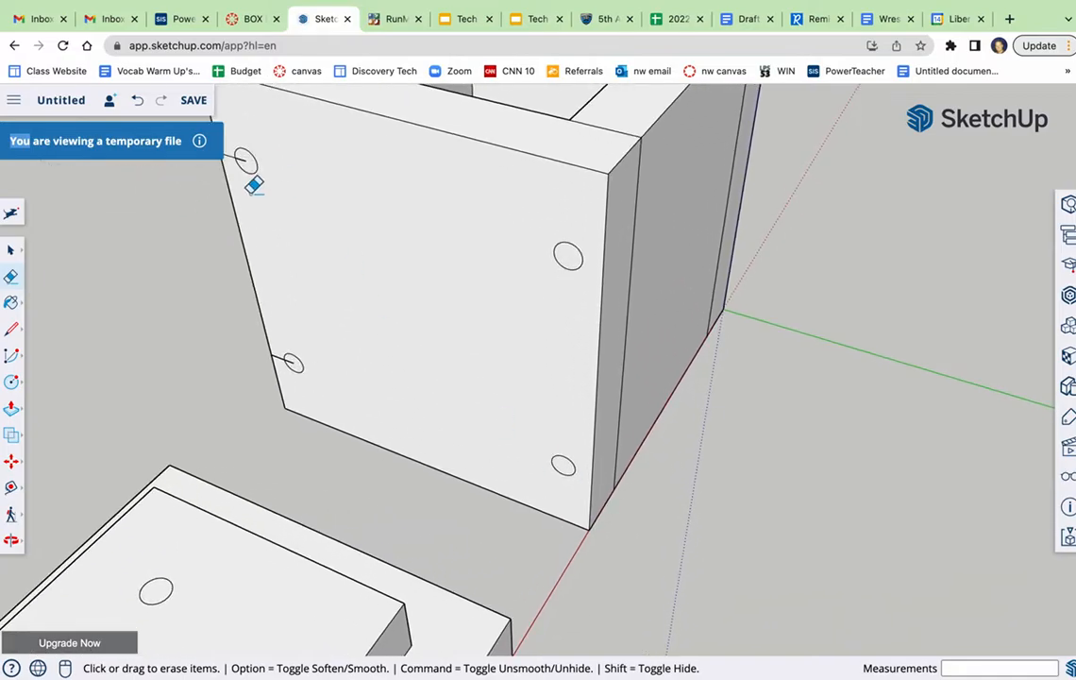
{"action": "scroll", "coordinate": [264, 354], "scroll_direction": "up", "scroll_amount": 1}
{"action": "scroll", "coordinate": [264, 352], "scroll_direction": "up", "scroll_amount": 4}
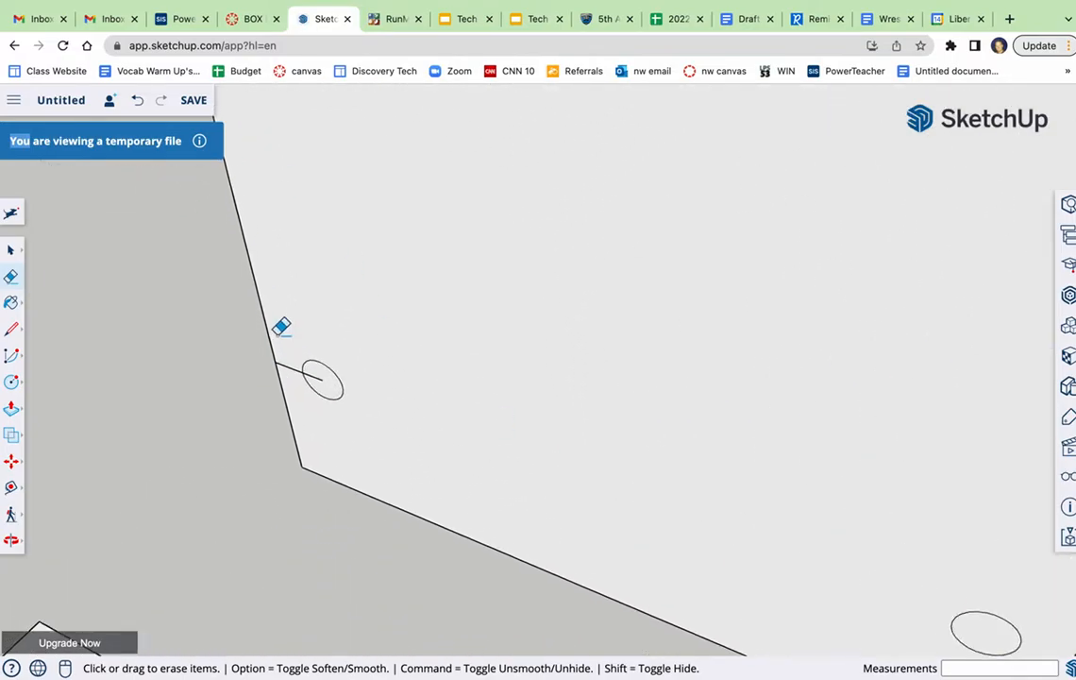
{"action": "left_click", "coordinate": [342, 400]}
{"action": "scroll", "coordinate": [373, 365], "scroll_direction": "down", "scroll_amount": 1}
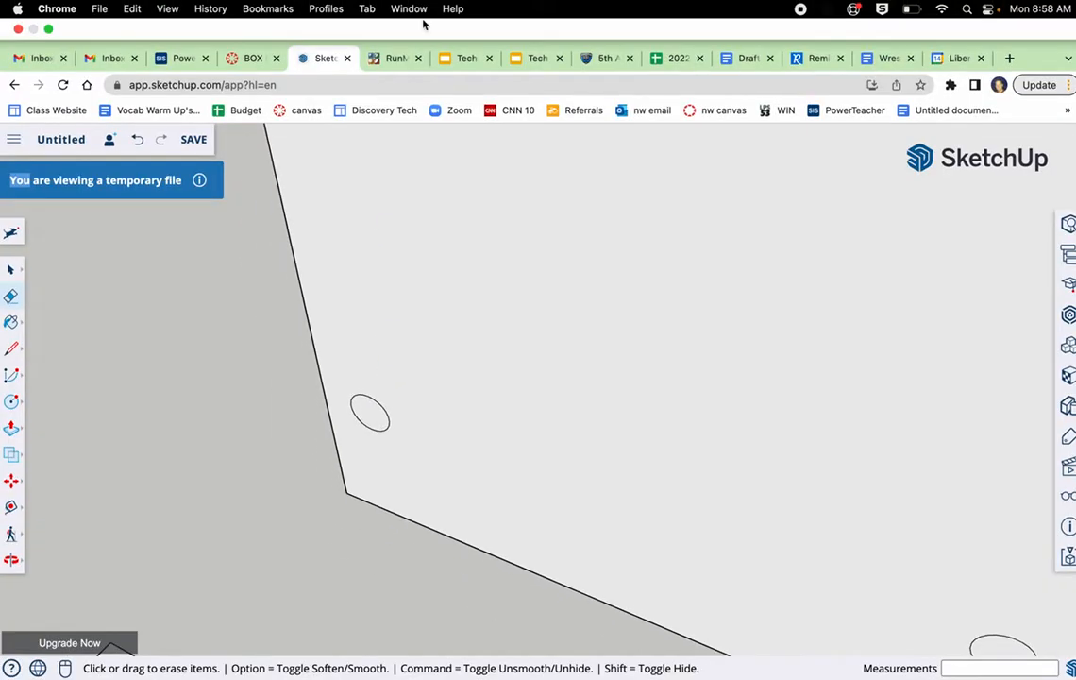
{"action": "scroll", "coordinate": [523, 289], "scroll_direction": "down", "scroll_amount": 2}
{"action": "middle_click_drag", "start_coordinate": [524, 289], "coordinate": [408, 193]}
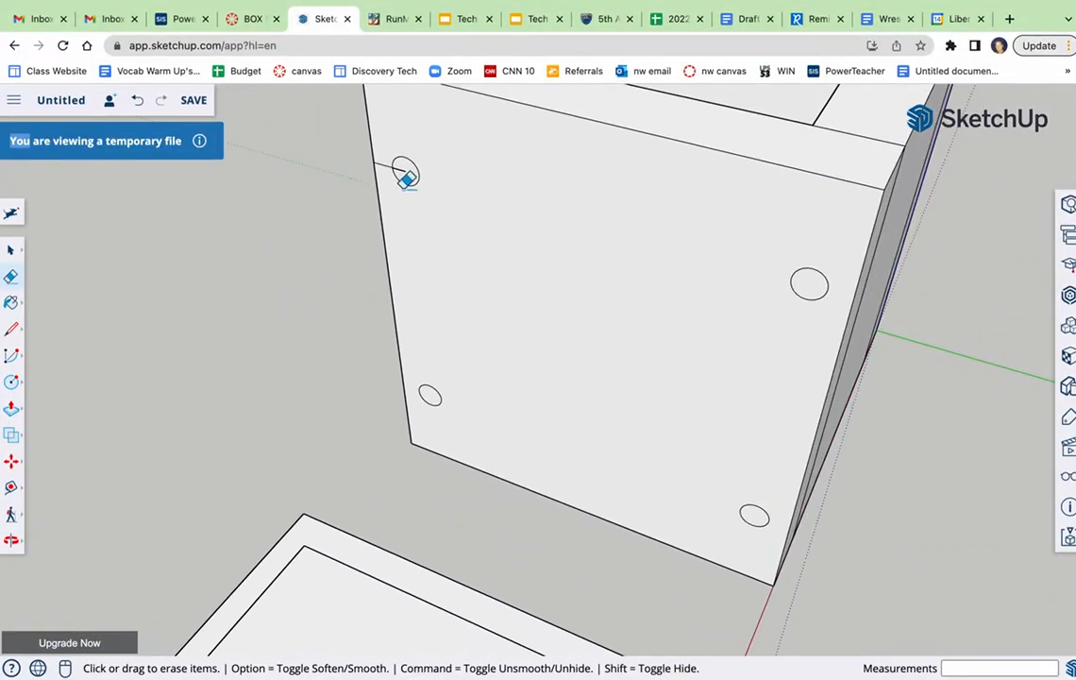
{"action": "scroll", "coordinate": [389, 135], "scroll_direction": "up", "scroll_amount": 2}
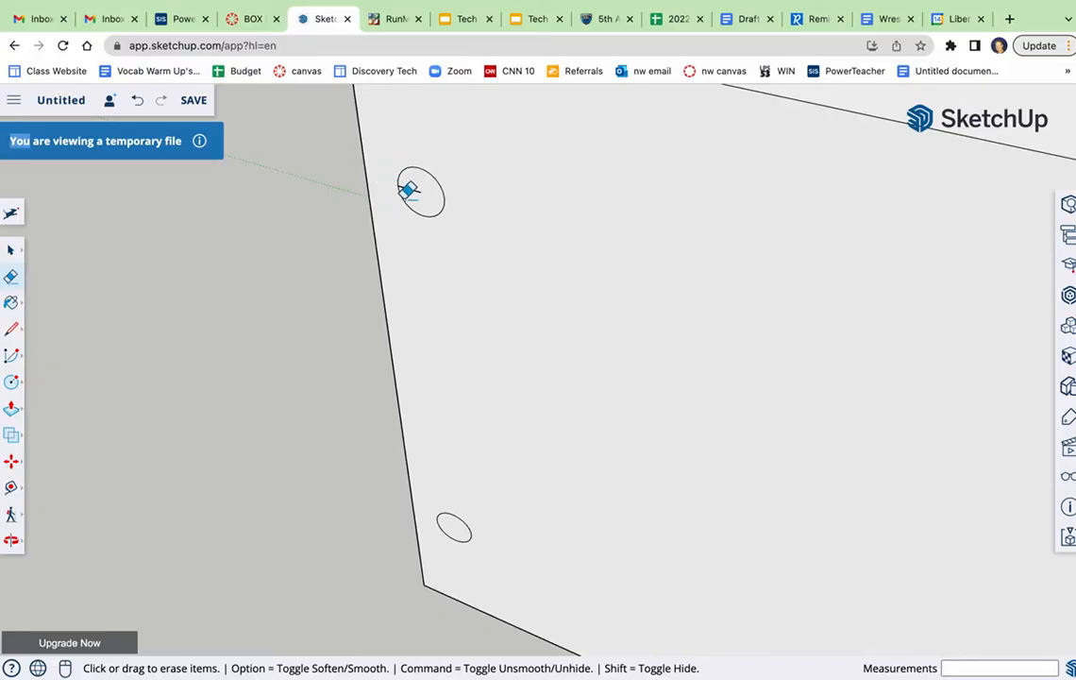
{"action": "scroll", "coordinate": [264, 379], "scroll_direction": "down", "scroll_amount": 4}
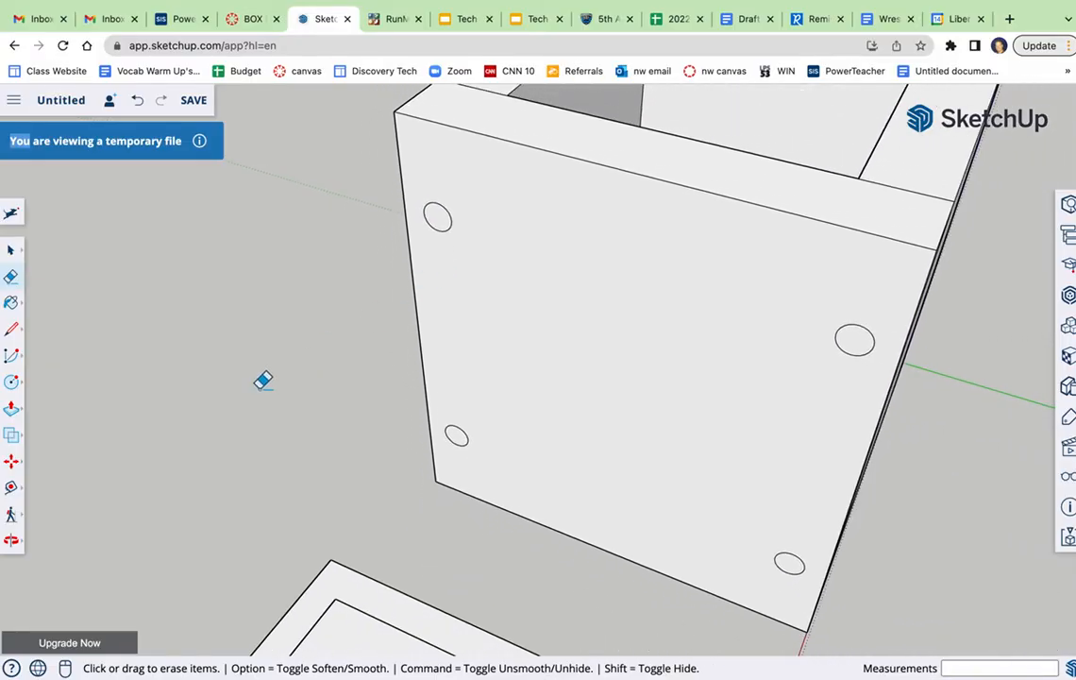
- On the opposite box side, draw a 3/8" horizontal guide line starting 1" above the origin corner on the blue axis
{"action": "left_click", "coordinate": [11, 540]}
{"action": "left_click_drag", "start_coordinate": [848, 557], "coordinate": [218, 288]}
{"action": "scroll", "coordinate": [266, 308], "scroll_direction": "down", "scroll_amount": 3}
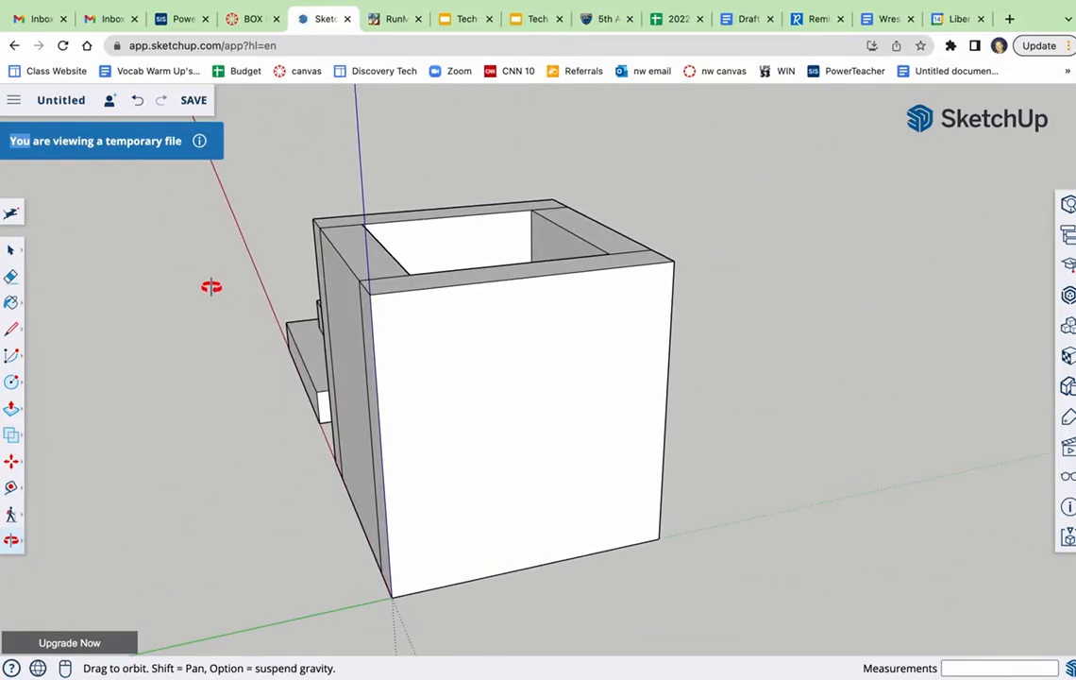
{"action": "left_click", "coordinate": [11, 329]}
{"action": "left_click", "coordinate": [392, 597]}
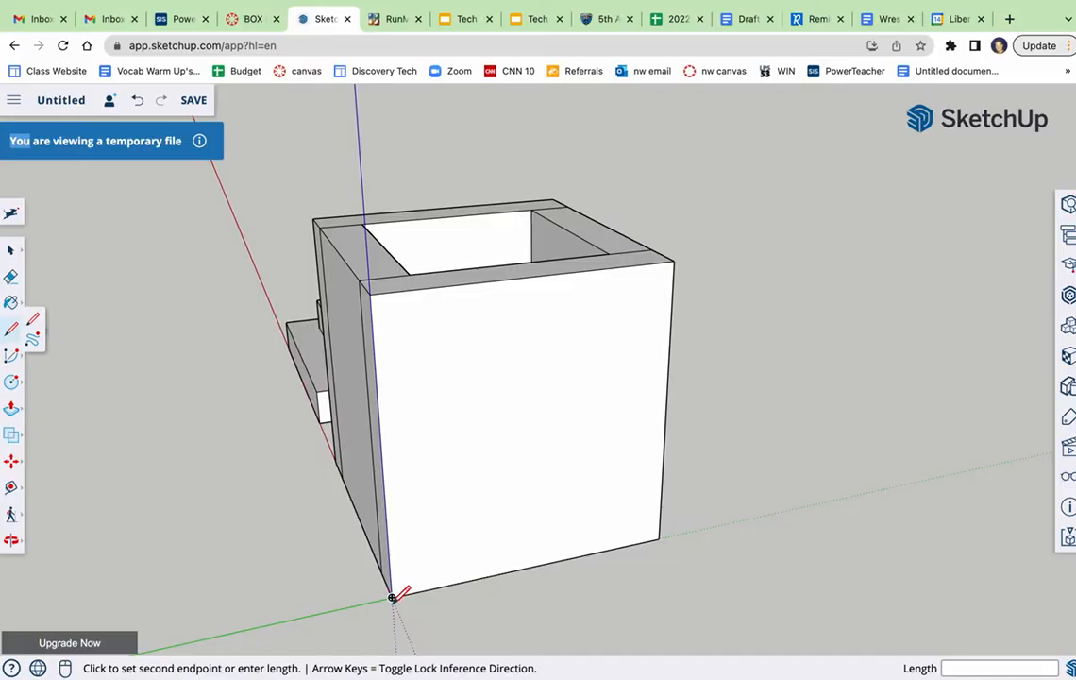
{"action": "left_click", "coordinate": [390, 542]}
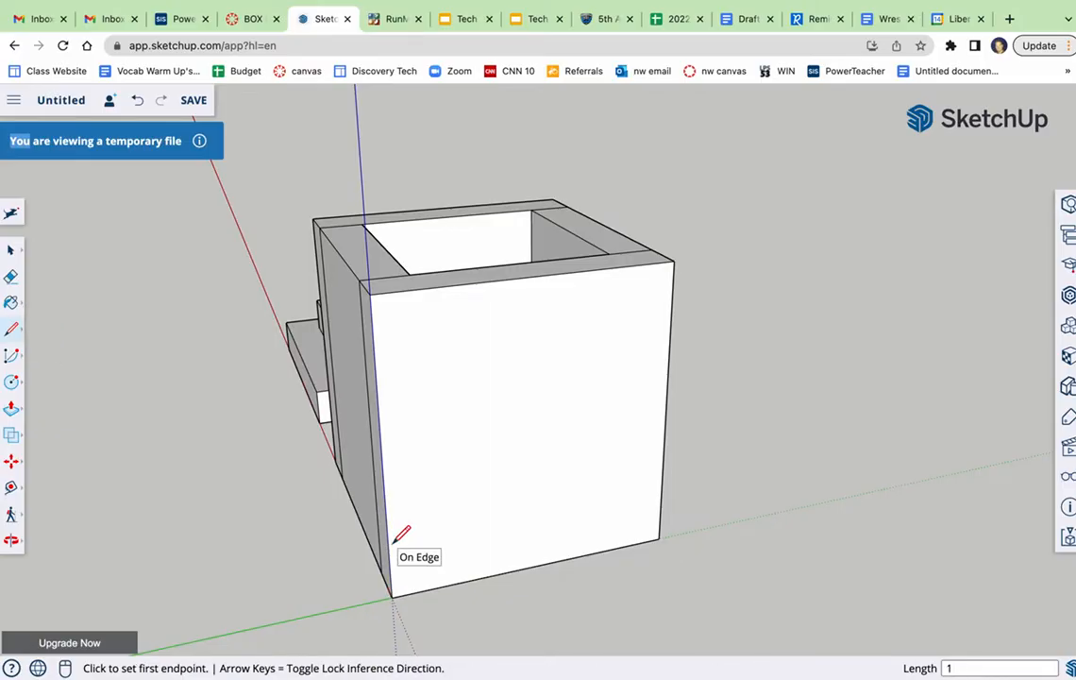
{"action": "left_click", "coordinate": [389, 543]}
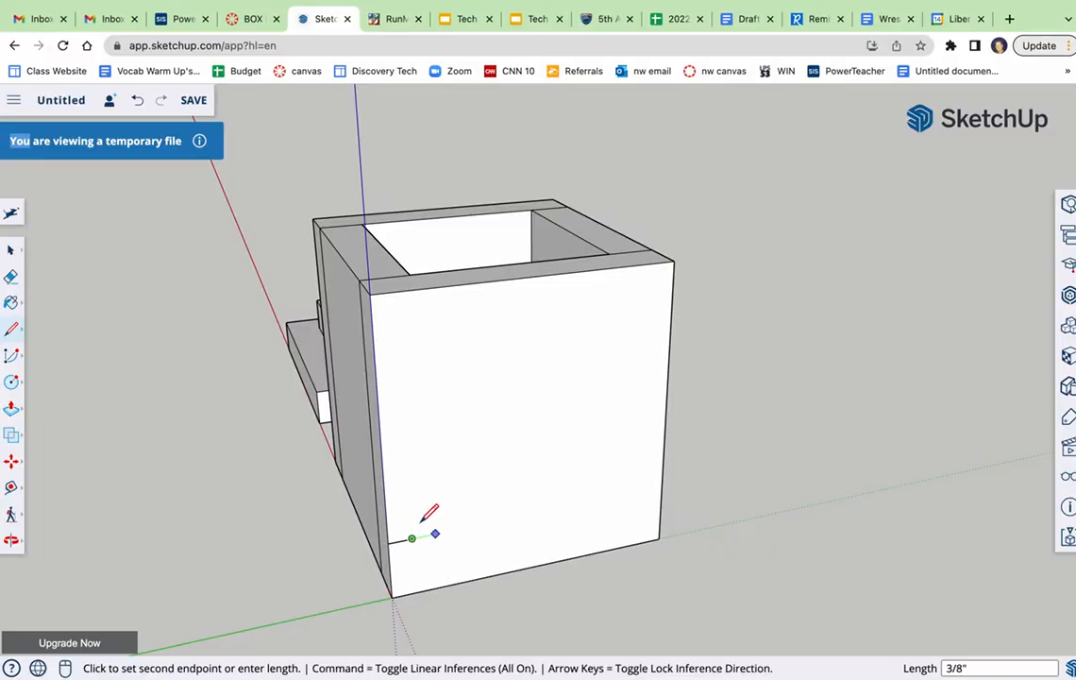
{"action": "key", "text": "Escape"}
- Draw a matching short guide line from the blue-axis edge, starting 1" below its upper corner
{"action": "left_click", "coordinate": [371, 294]}
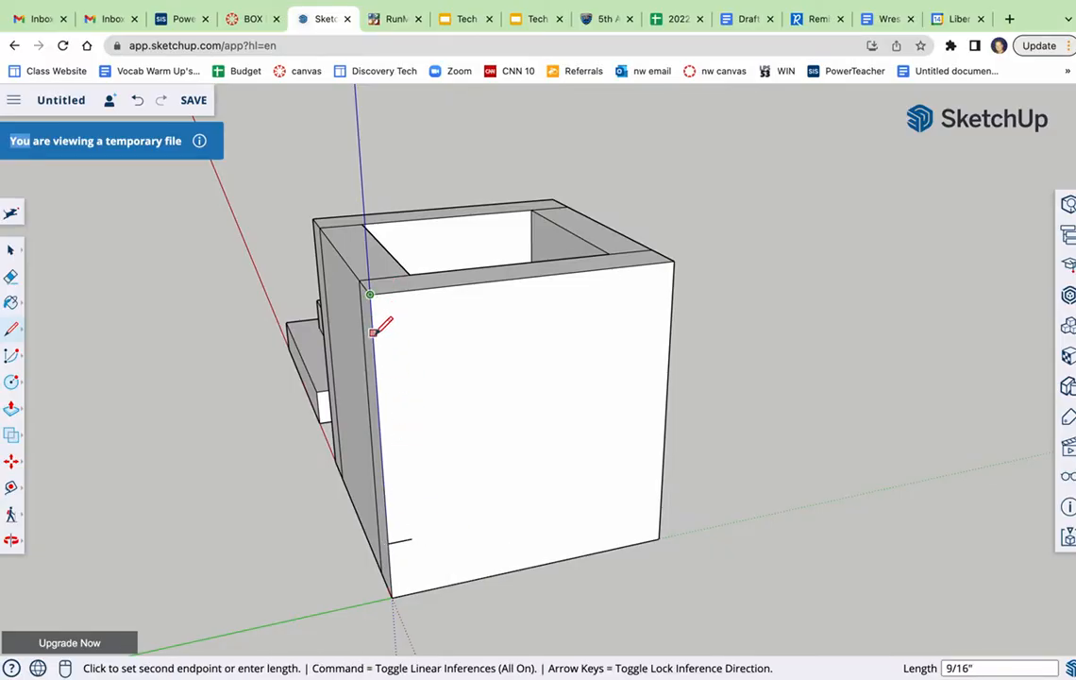
{"action": "type", "text": "11"}
{"action": "key", "text": "Return"}
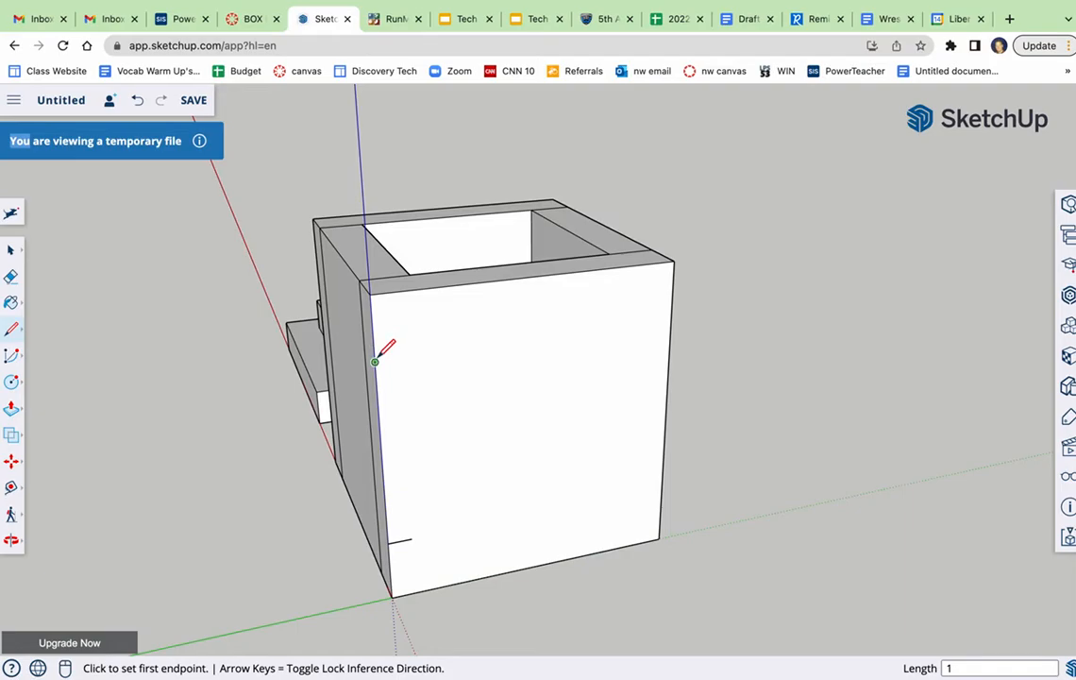
{"action": "left_click", "coordinate": [375, 361]}
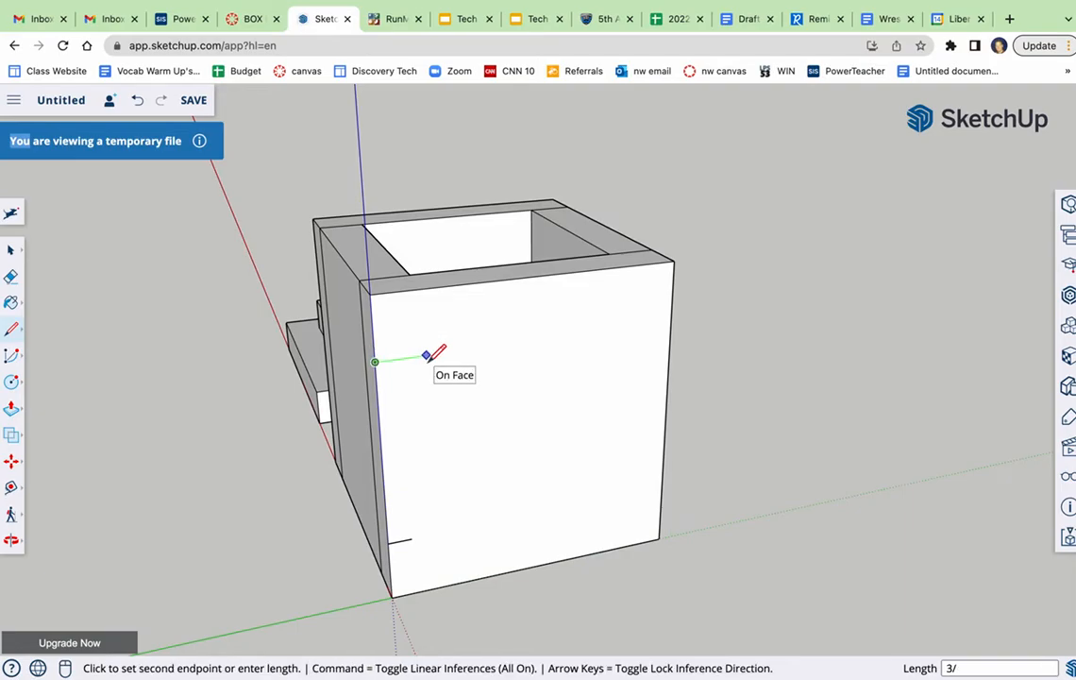
{"action": "key", "text": "Return"}
{"action": "key", "text": "Escape"}
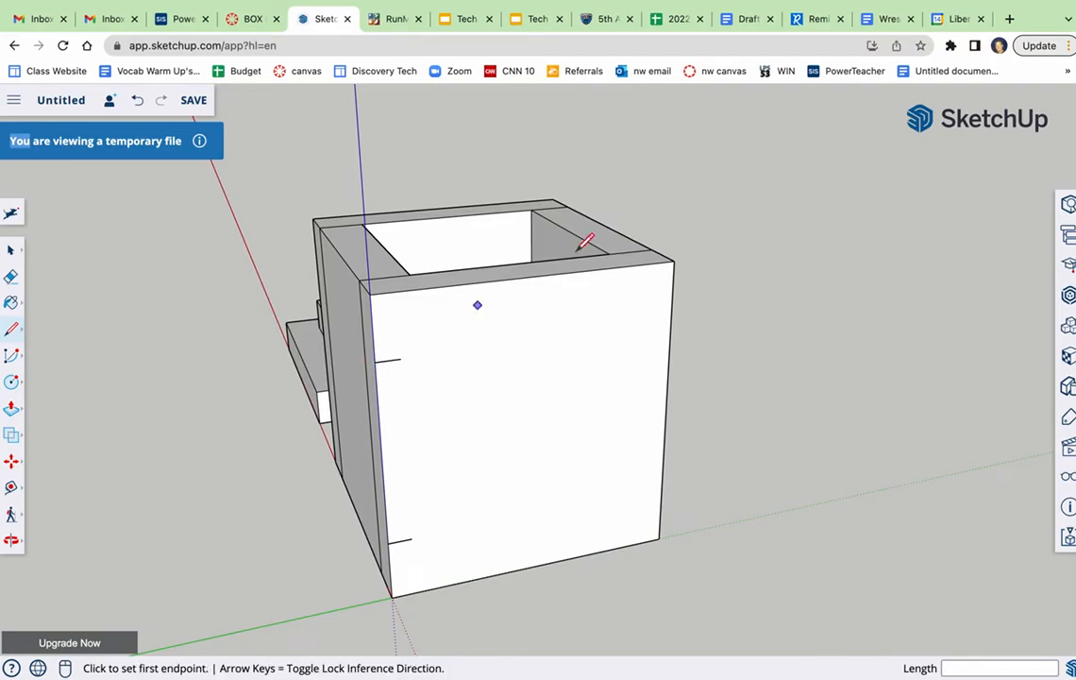
- Draw a matching short guide line inward from the vertical edge away from the blue axis, just below its upper corner
{"action": "left_click", "coordinate": [674, 260]}
{"action": "left_click", "coordinate": [675, 320]}
{"action": "left_click", "coordinate": [670, 321]}
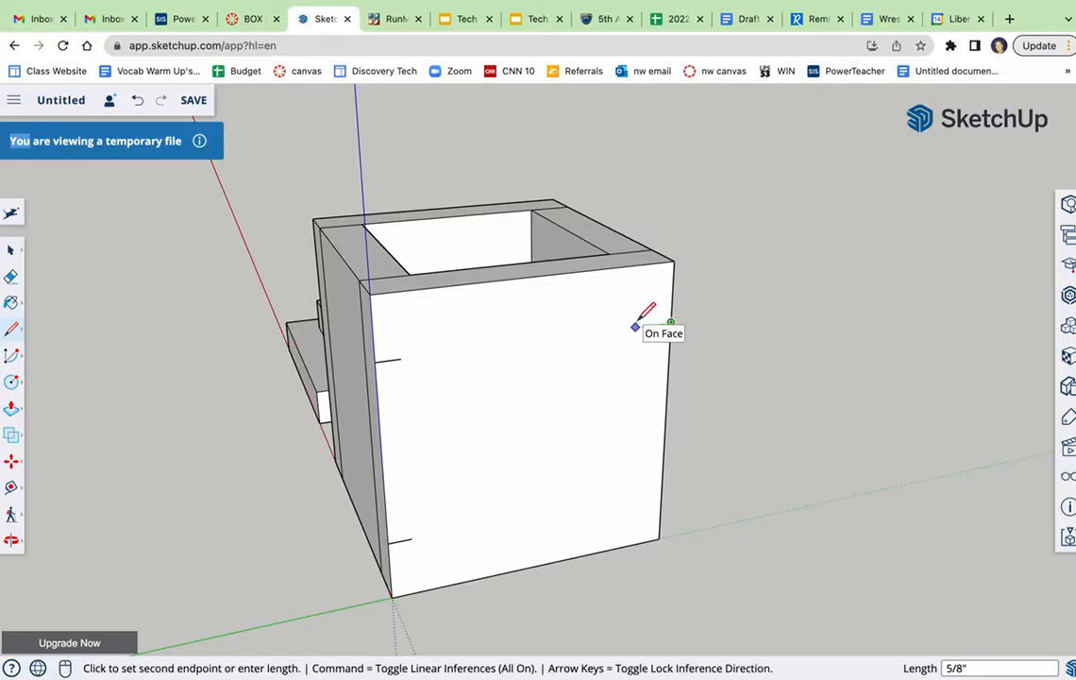
{"action": "key", "text": "Return"}
{"action": "key", "text": "Escape"}
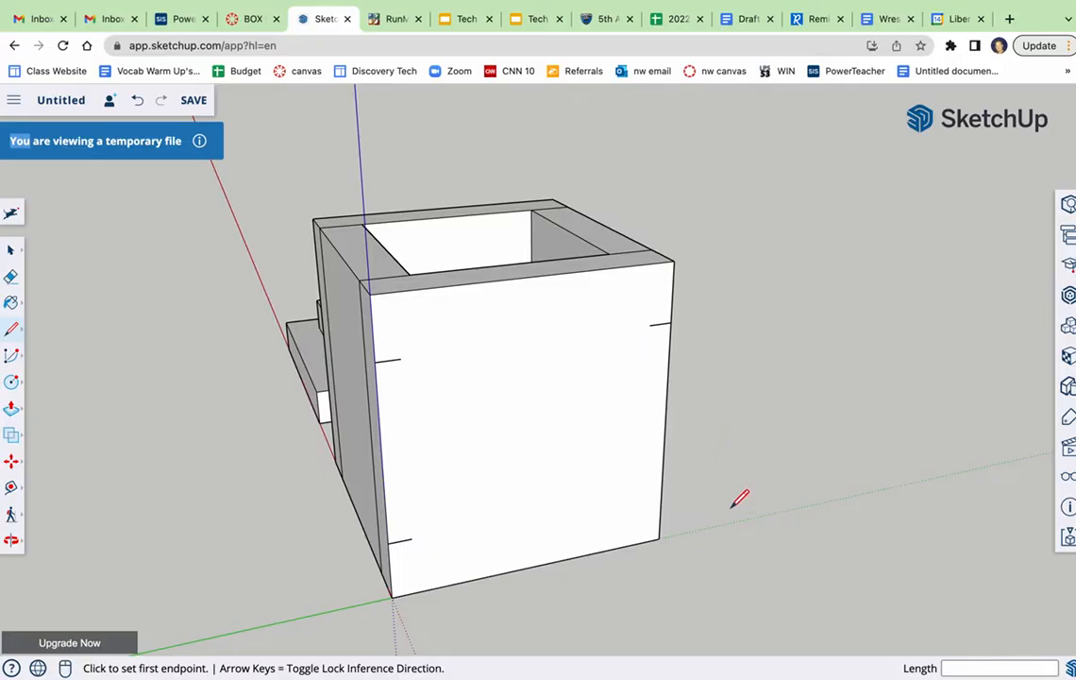
- Draw a 3/8" guide line inward from the vertical edge away from the blue axis, just above its lower corner
{"action": "left_click", "coordinate": [660, 537]}
{"action": "left_click", "coordinate": [662, 485]}
{"action": "left_click", "coordinate": [661, 487]}
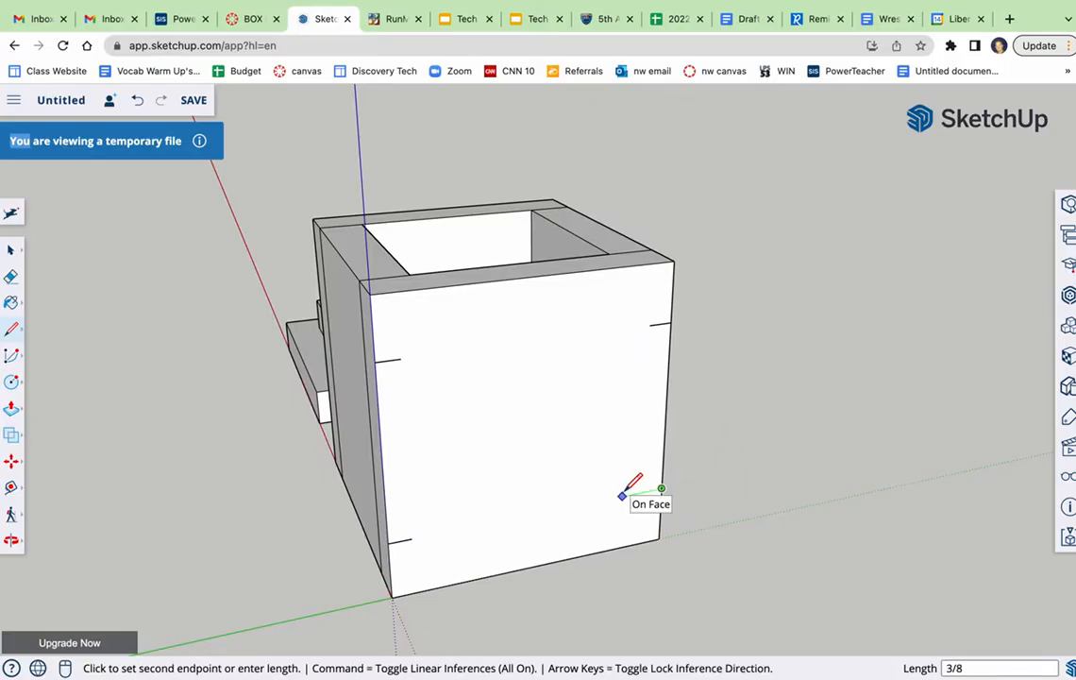
{"action": "type", "text": "3/8"}
{"action": "key", "text": "Return"}
{"action": "key", "text": "Escape"}
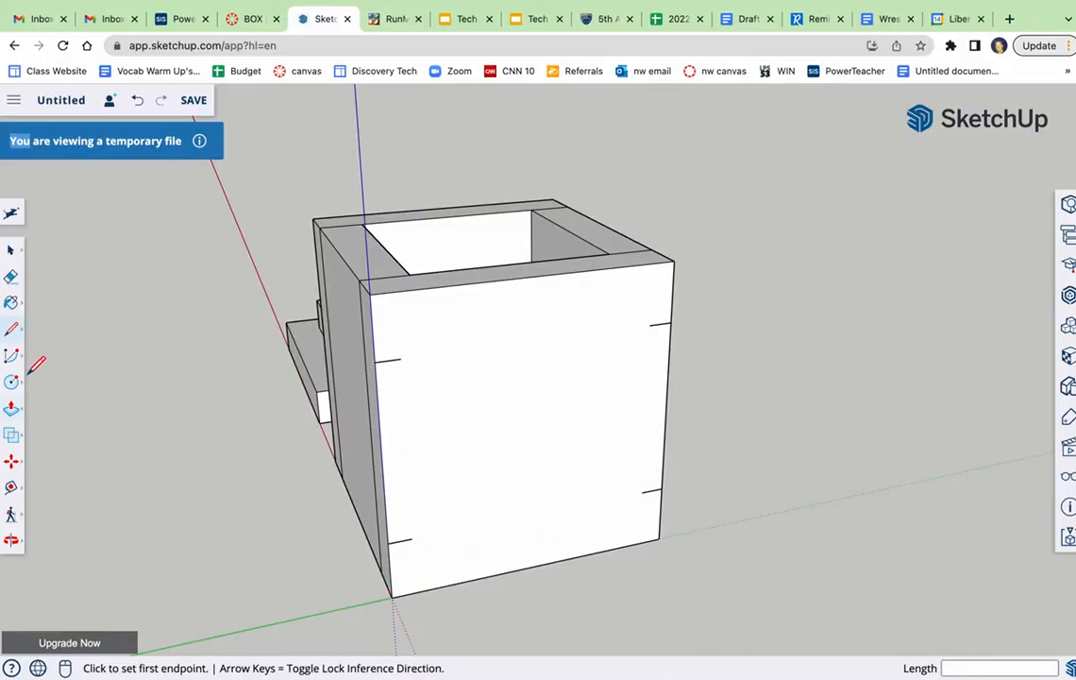
- Draw 5/32" radius hole circles centred on the inner ends of the two guide lines along the blue-axis edge
{"action": "left_click", "coordinate": [10, 382]}
{"action": "left_click", "coordinate": [411, 538]}
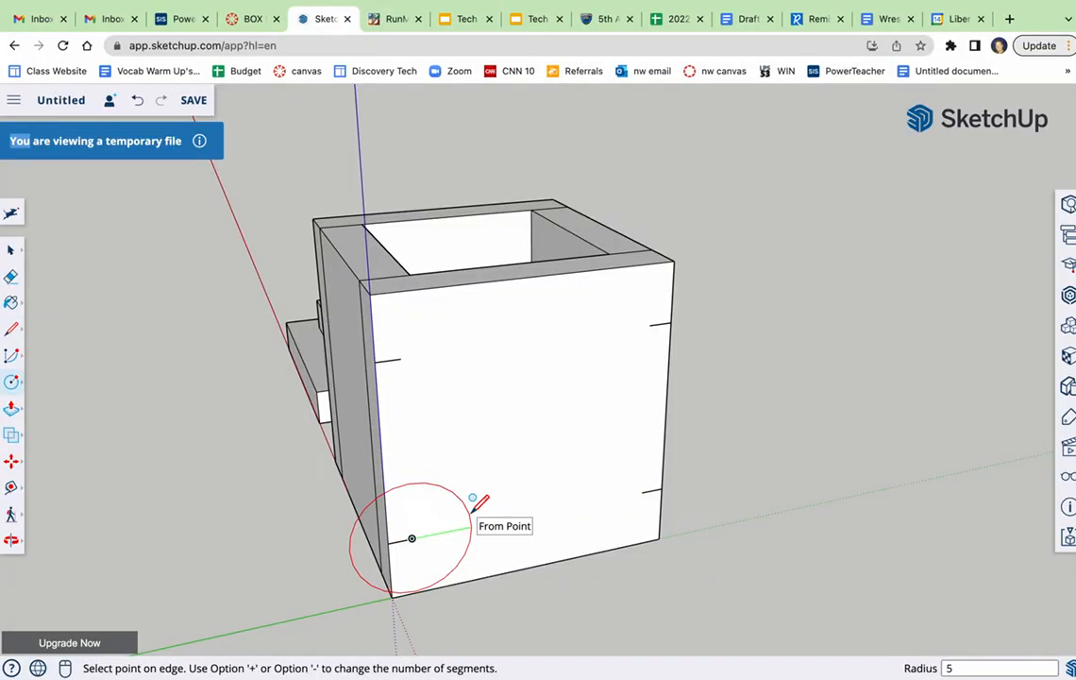
{"action": "type", "text": "5/32"}
{"action": "key", "text": "Return"}
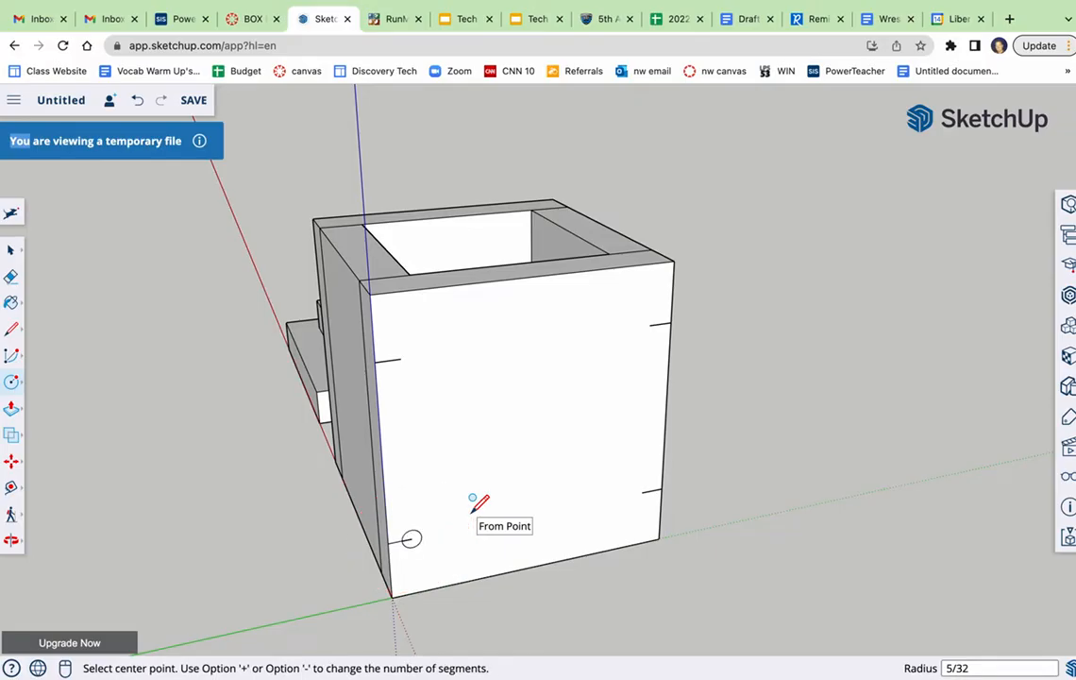
{"action": "left_click", "coordinate": [401, 357]}
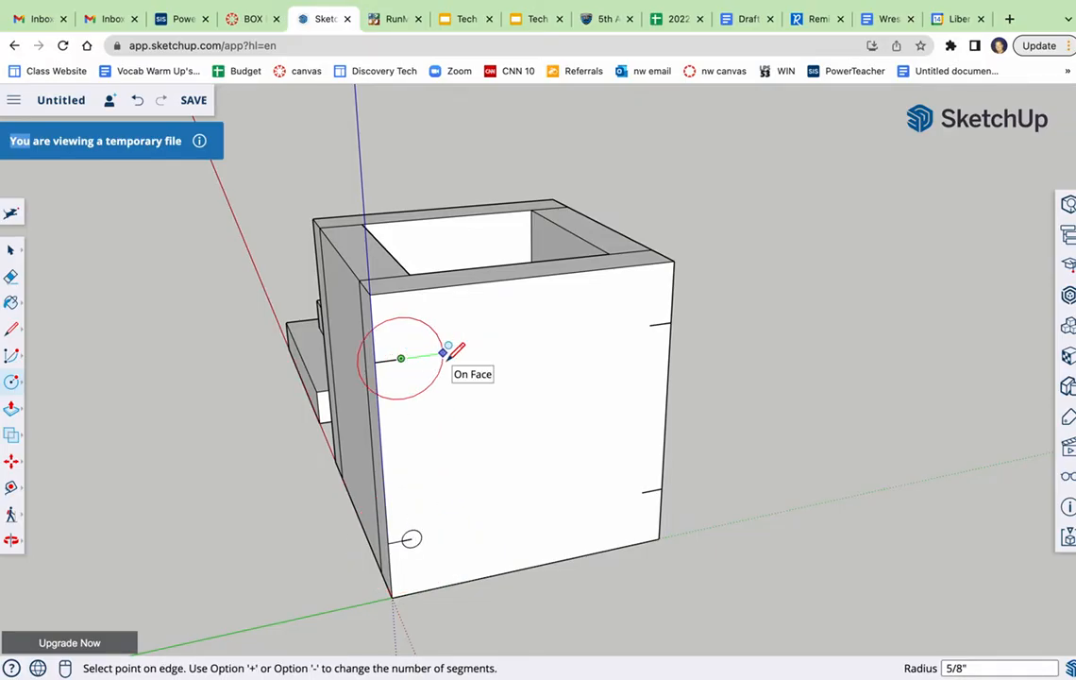
{"action": "type", "text": "5/32"}
{"action": "key", "text": "Return"}
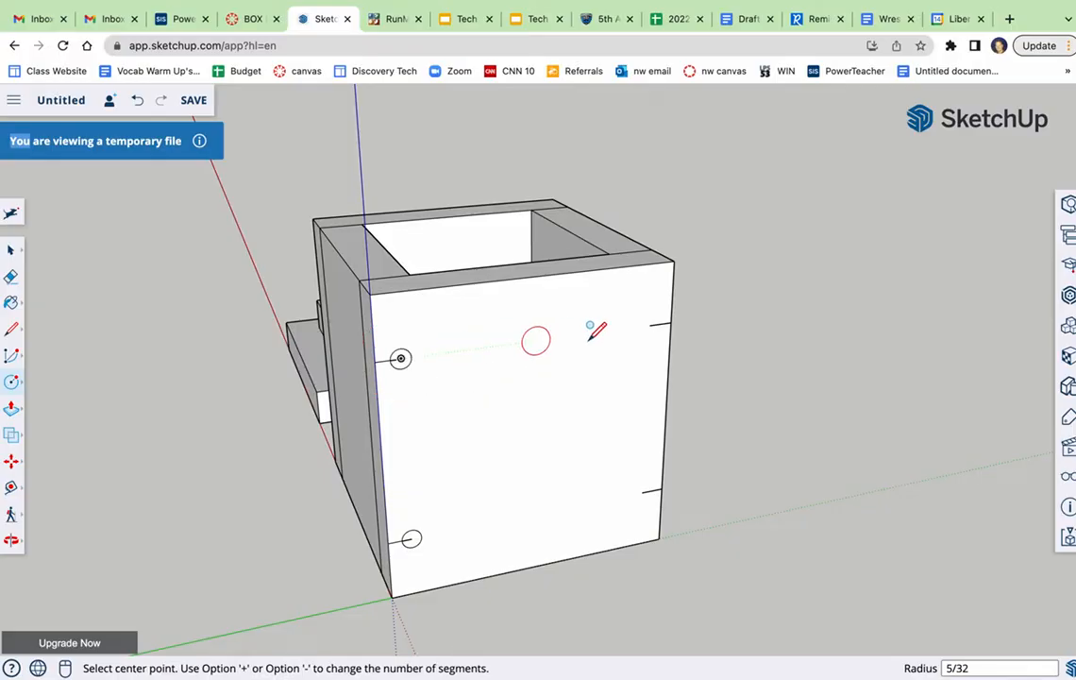
- Draw matching 5/32" radius hole circles at the inner ends of the two guide lines on the edge away from the blue axis
{"action": "left_click", "coordinate": [650, 325]}
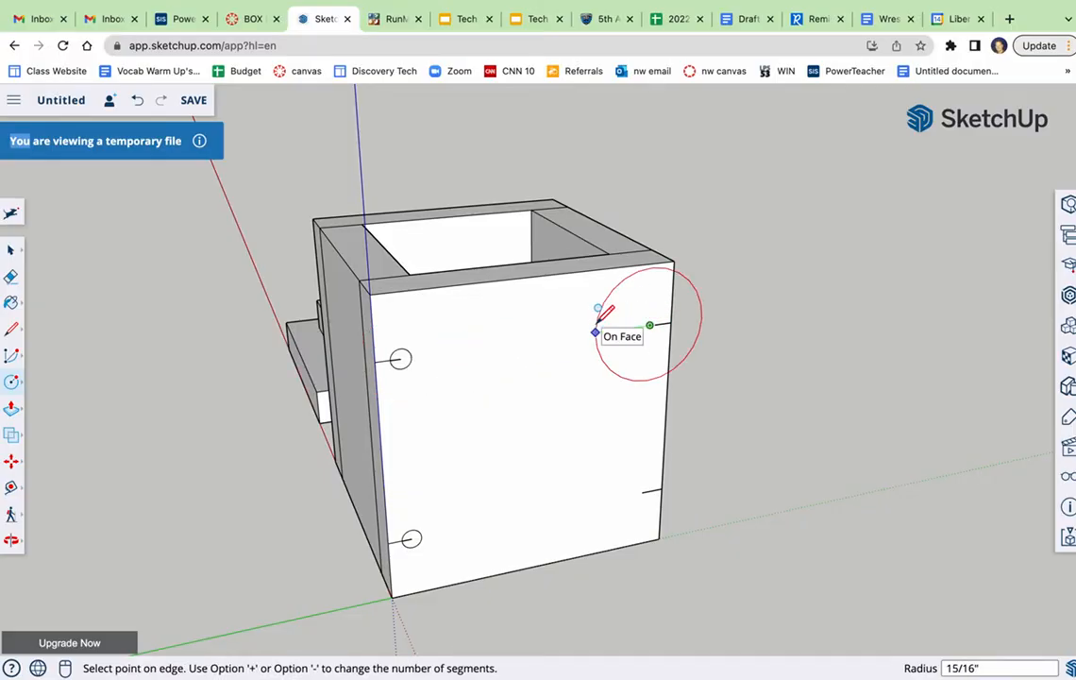
{"action": "key", "text": "Return"}
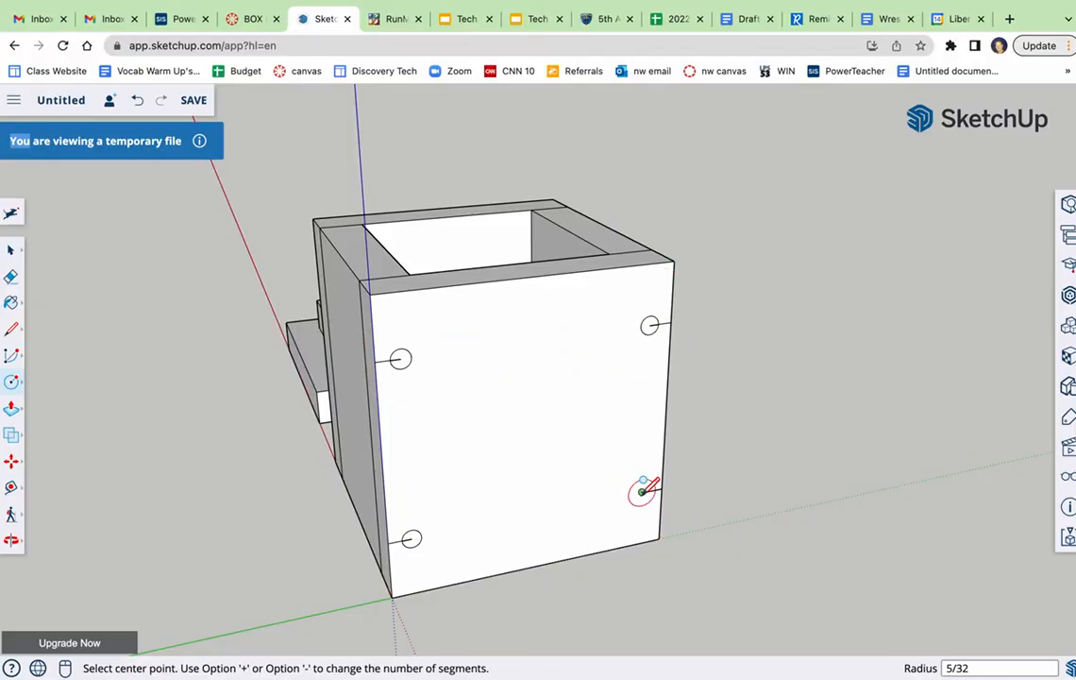
{"action": "left_click", "coordinate": [642, 492]}
{"action": "type", "text": "5/"}
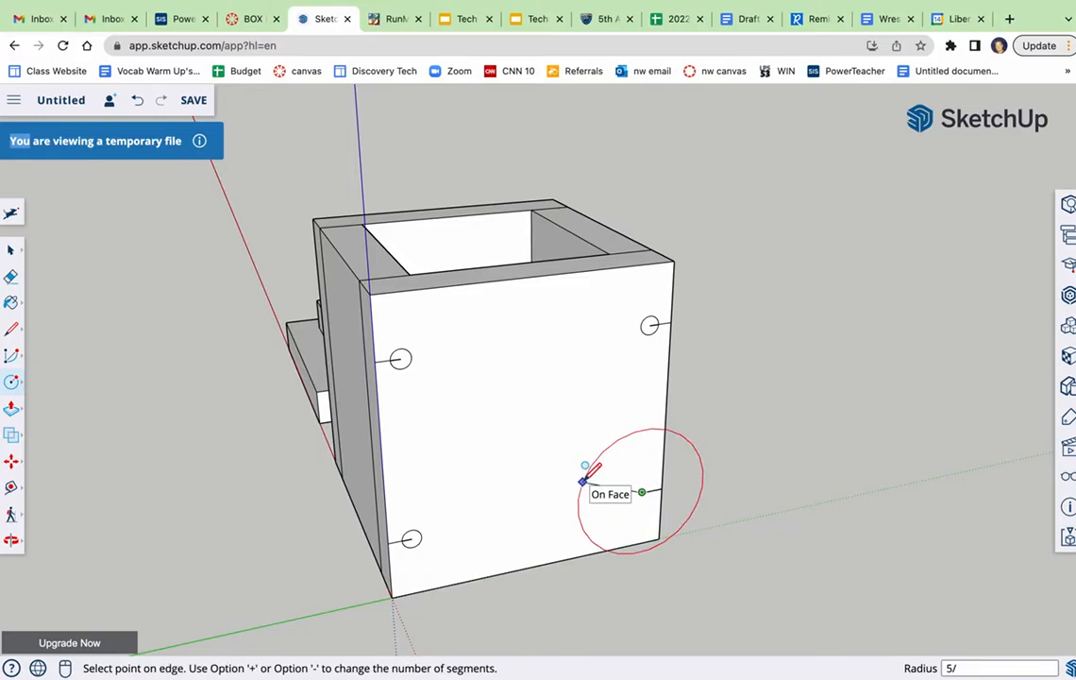
{"action": "type", "text": "32"}
{"action": "key", "text": "Return"}
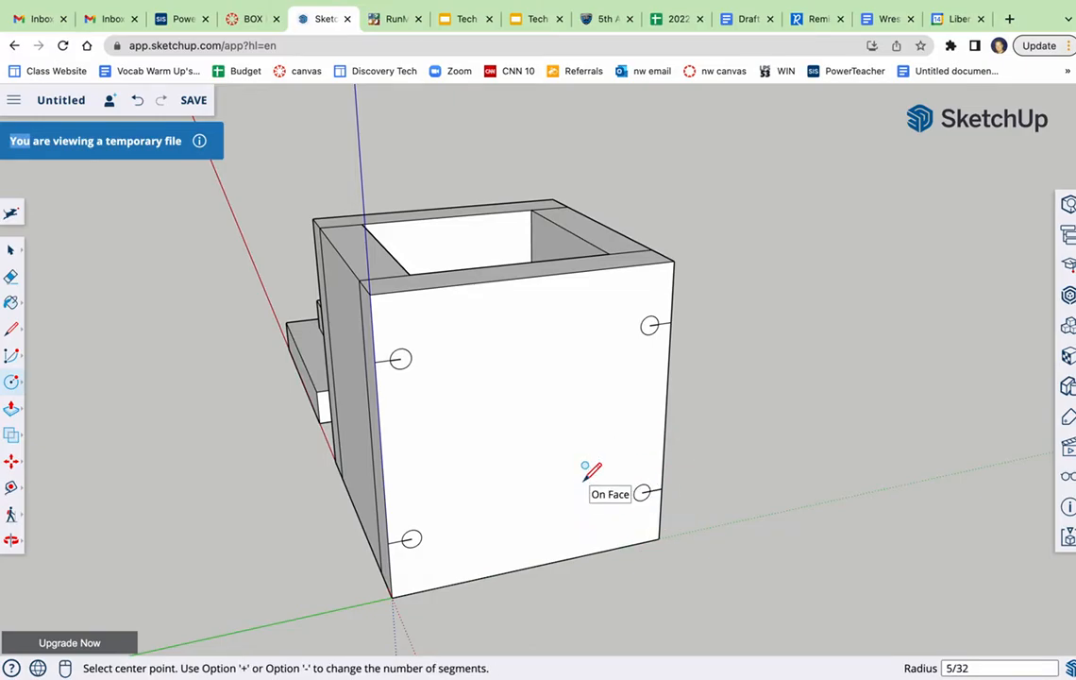
- Erase all four short guide lines on this box side, inside and outside the circles, keeping only the hole circles
{"action": "left_click", "coordinate": [10, 277]}
{"action": "scroll", "coordinate": [427, 553], "scroll_direction": "up", "scroll_amount": 5}
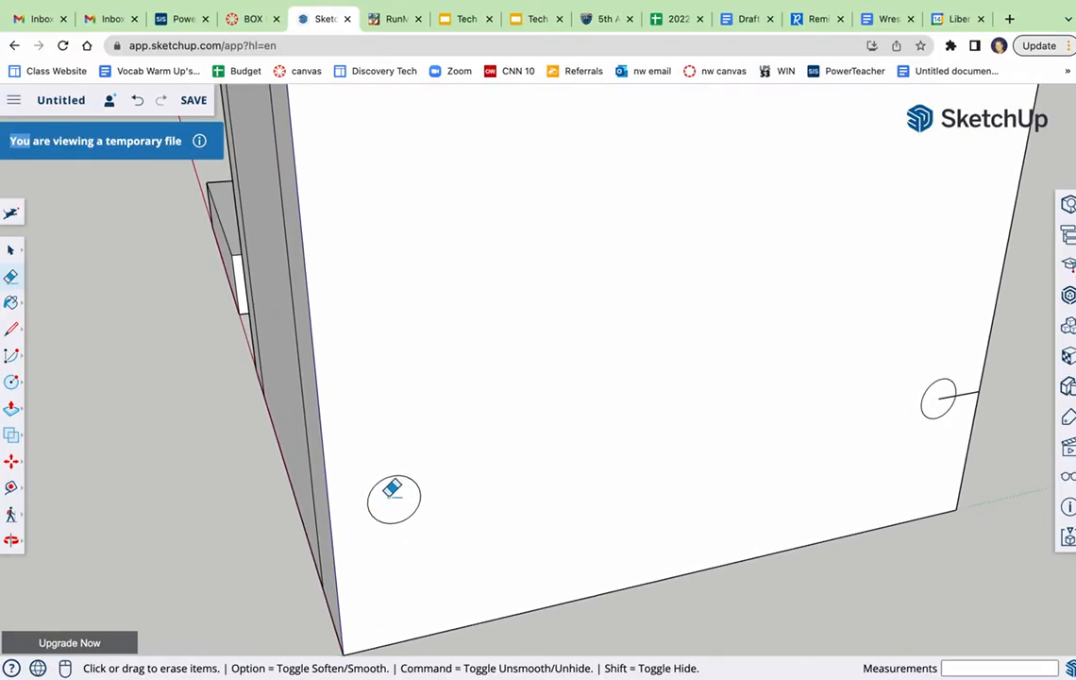
{"action": "scroll", "coordinate": [368, 519], "scroll_direction": "down", "scroll_amount": 4}
{"action": "scroll", "coordinate": [767, 420], "scroll_direction": "up", "scroll_amount": 5}
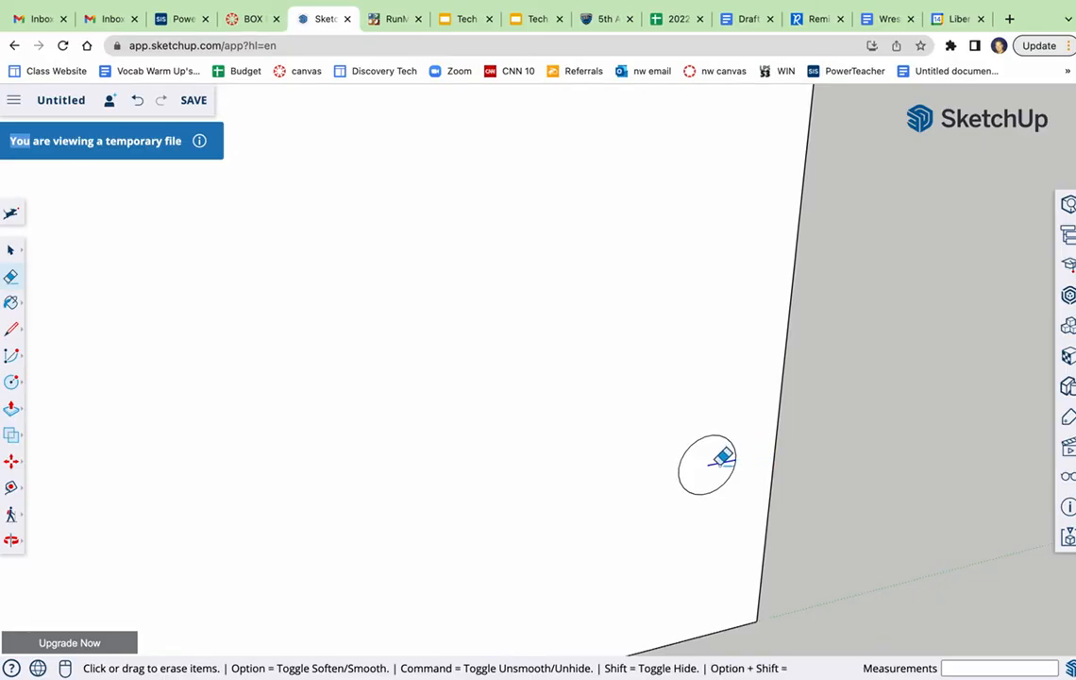
{"action": "scroll", "coordinate": [731, 542], "scroll_direction": "down", "scroll_amount": 5}
{"action": "scroll", "coordinate": [759, 274], "scroll_direction": "up", "scroll_amount": 5}
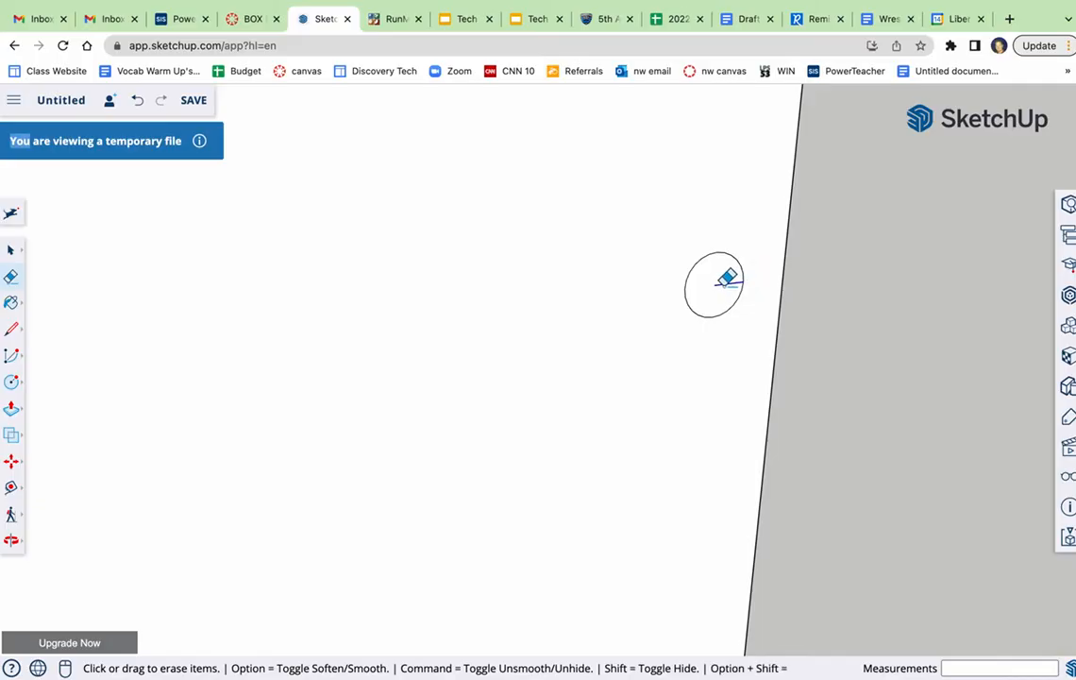
{"action": "scroll", "coordinate": [761, 260], "scroll_direction": "up", "scroll_amount": 3}
{"action": "scroll", "coordinate": [761, 259], "scroll_direction": "down", "scroll_amount": 5}
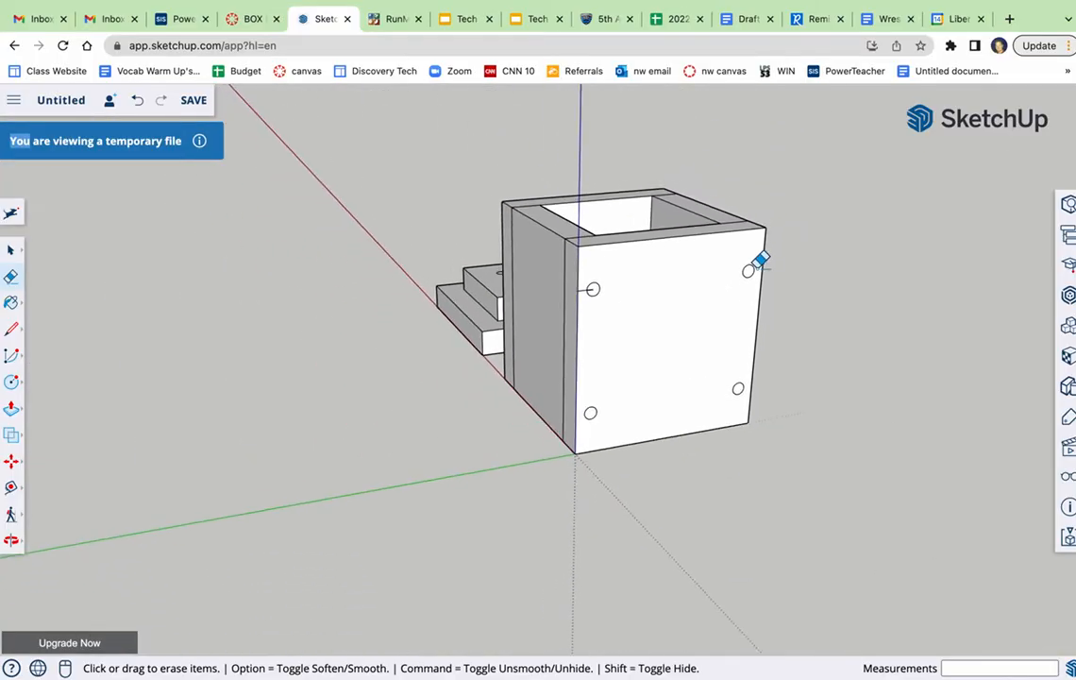
{"action": "scroll", "coordinate": [601, 284], "scroll_direction": "up", "scroll_amount": 6}
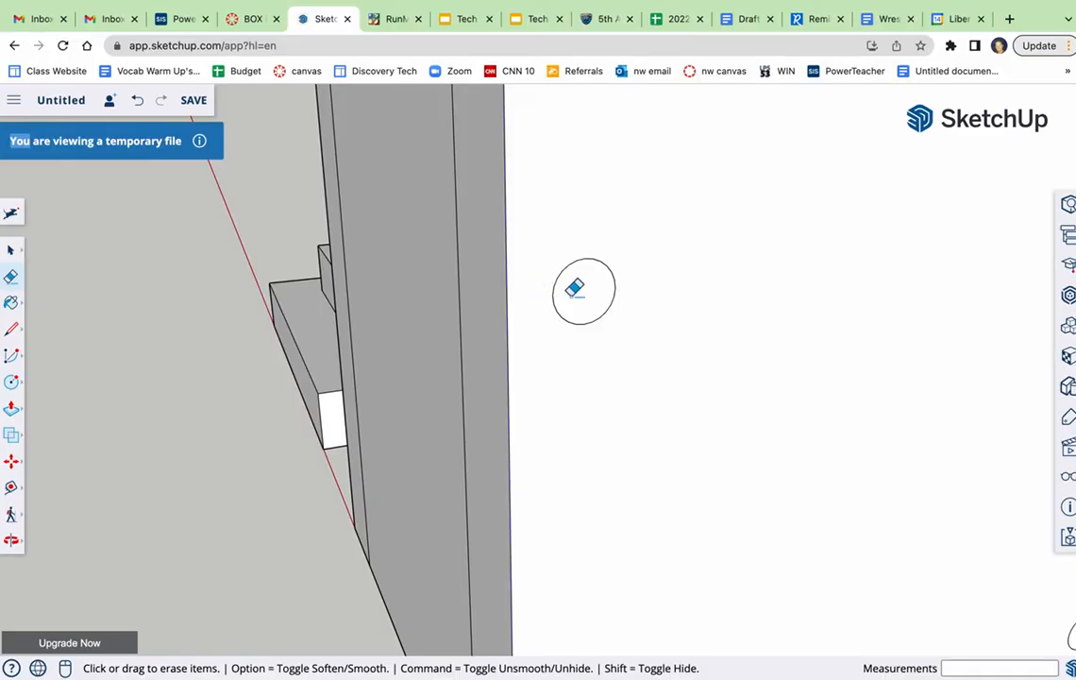
{"action": "scroll", "coordinate": [665, 246], "scroll_direction": "down", "scroll_amount": 6}
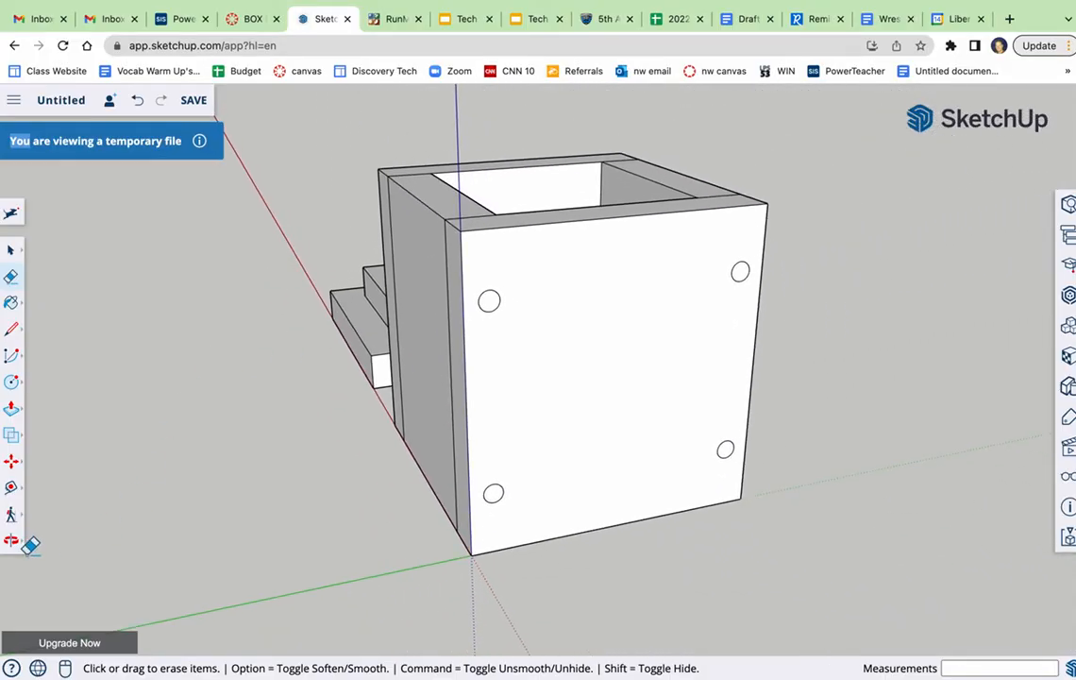
- On the box face along the red axis, draw a 3/8" vertical guide line from the bottom edge, 1" in from the seam nearer the lid
{"action": "left_click", "coordinate": [11, 540]}
{"action": "left_click_drag", "start_coordinate": [437, 504], "coordinate": [807, 504]}
{"action": "left_click", "coordinate": [11, 330]}
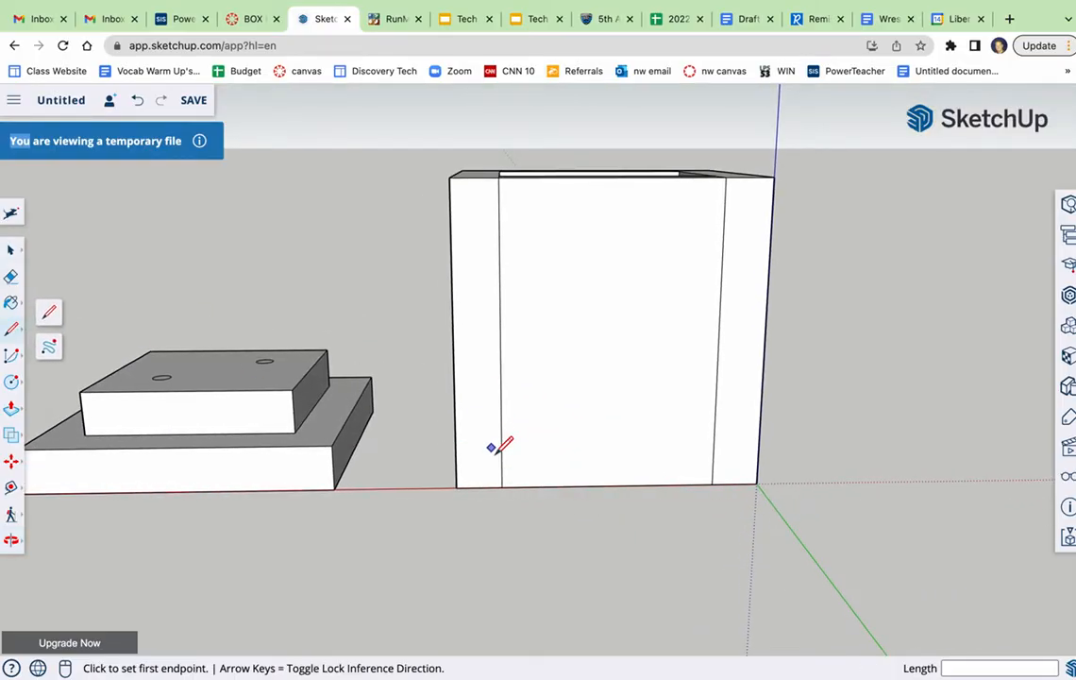
{"action": "left_click", "coordinate": [502, 486]}
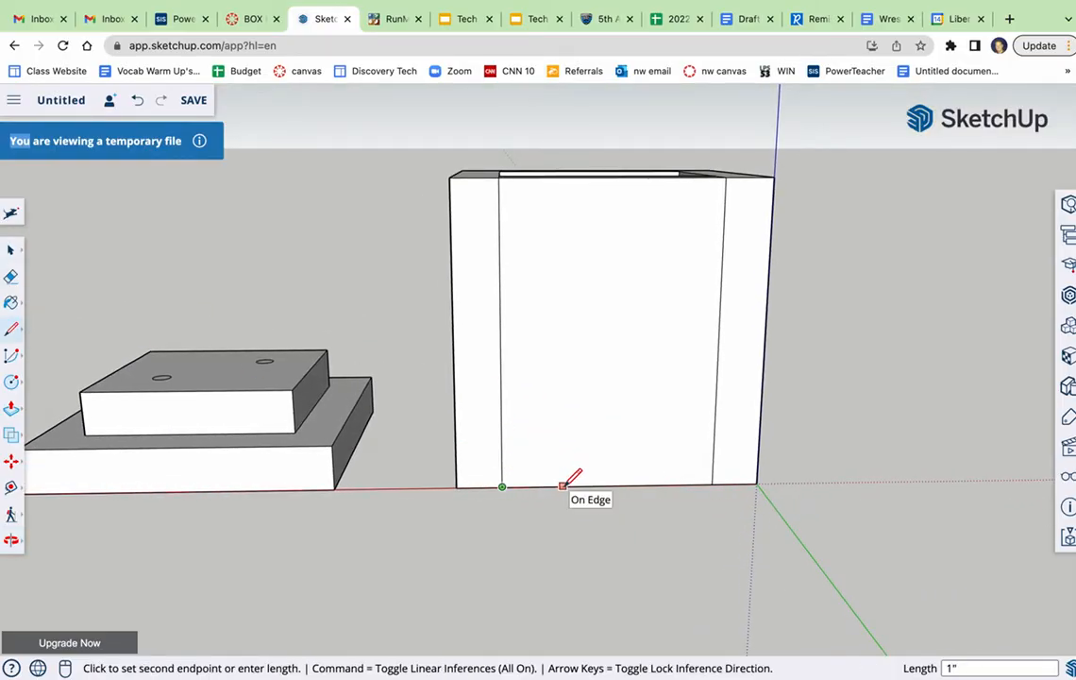
{"action": "left_click", "coordinate": [564, 485]}
{"action": "left_click", "coordinate": [563, 485]}
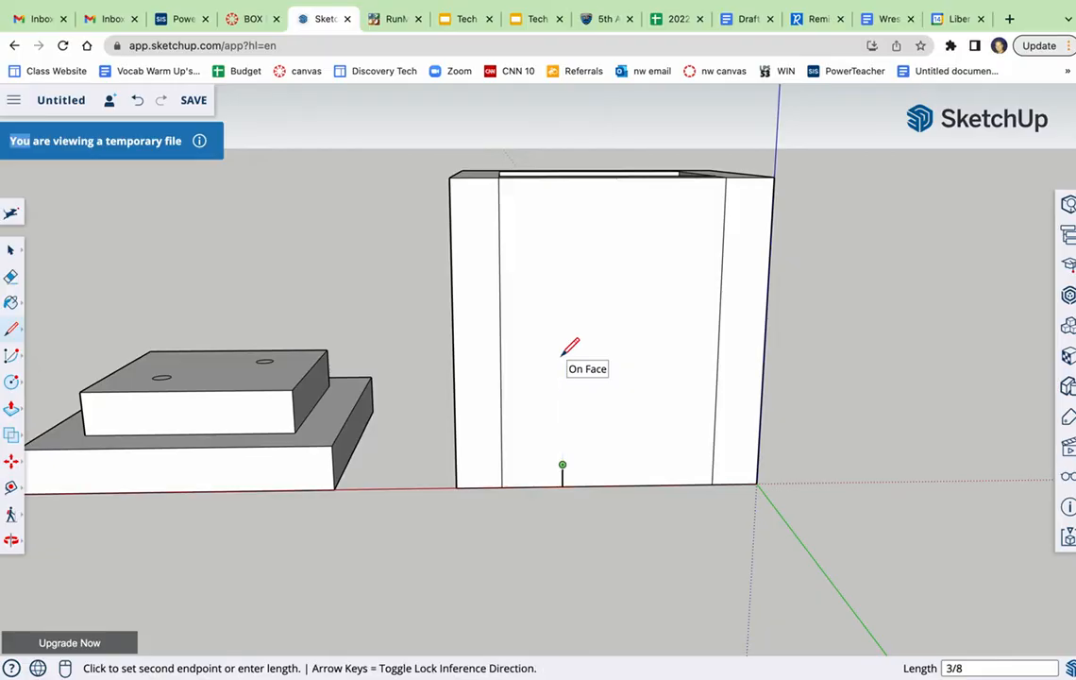
{"action": "key", "text": "Return"}
- Draw a matching 3/8" vertical guide line up from the same bottom edge, inward from the seam nearer the origin
{"action": "left_click", "coordinate": [713, 483]}
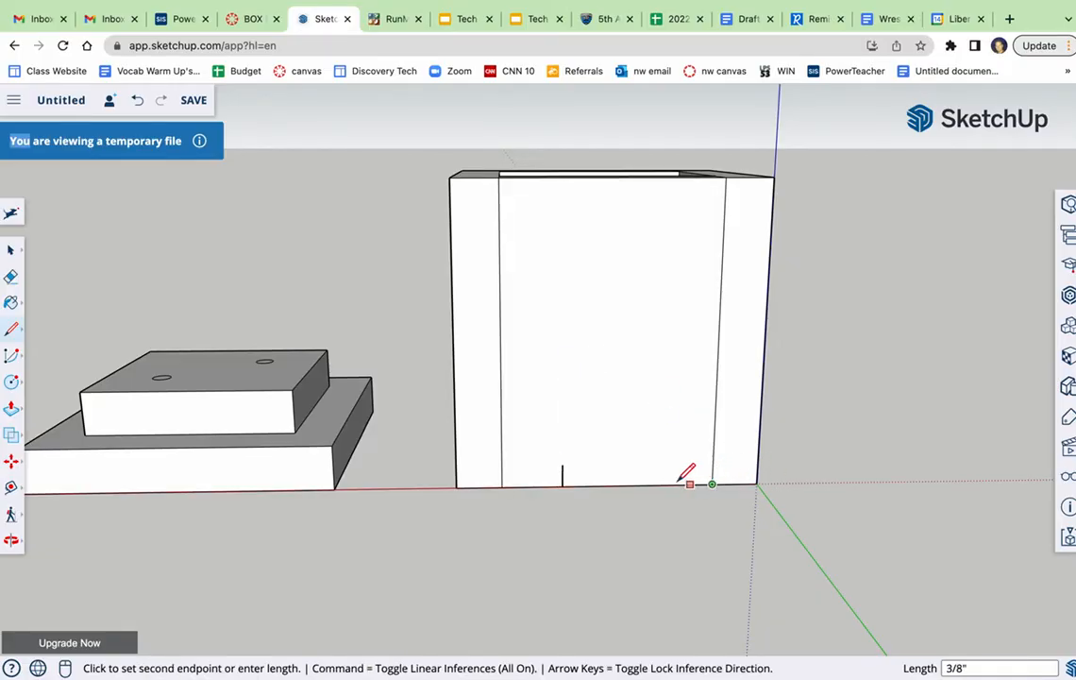
{"action": "left_click", "coordinate": [652, 485]}
{"action": "left_click", "coordinate": [652, 484]}
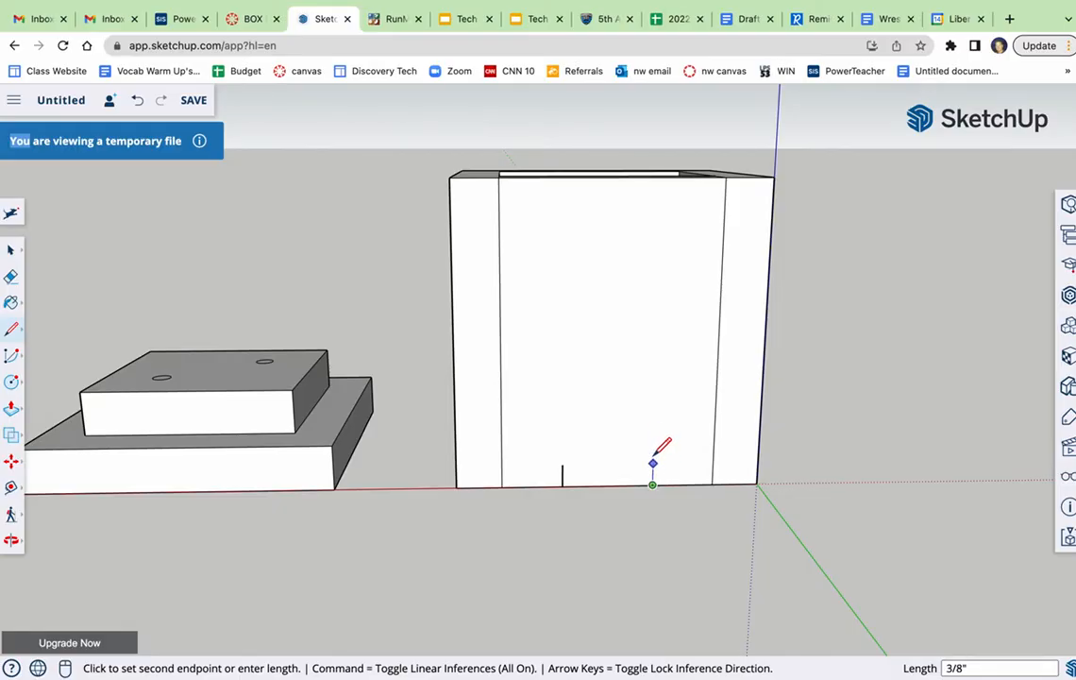
{"action": "left_click", "coordinate": [653, 460]}
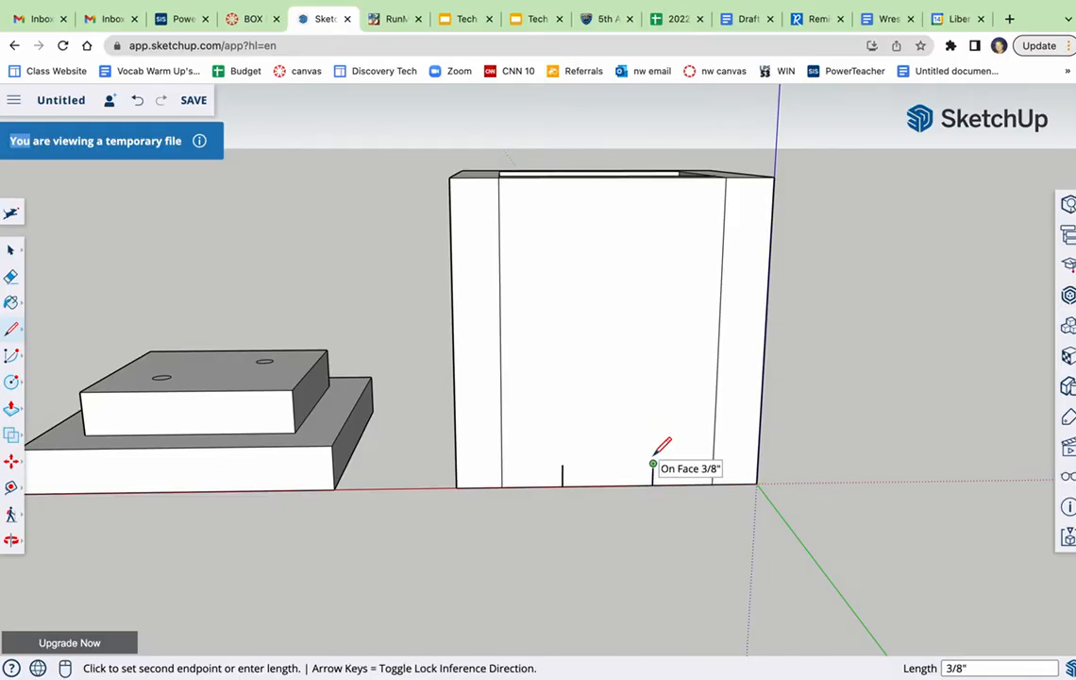
{"action": "key", "text": "Escape"}
- Draw 5/32" radius hole circles centred on the upper ends of the two vertical guide lines
{"action": "left_click", "coordinate": [9, 382]}
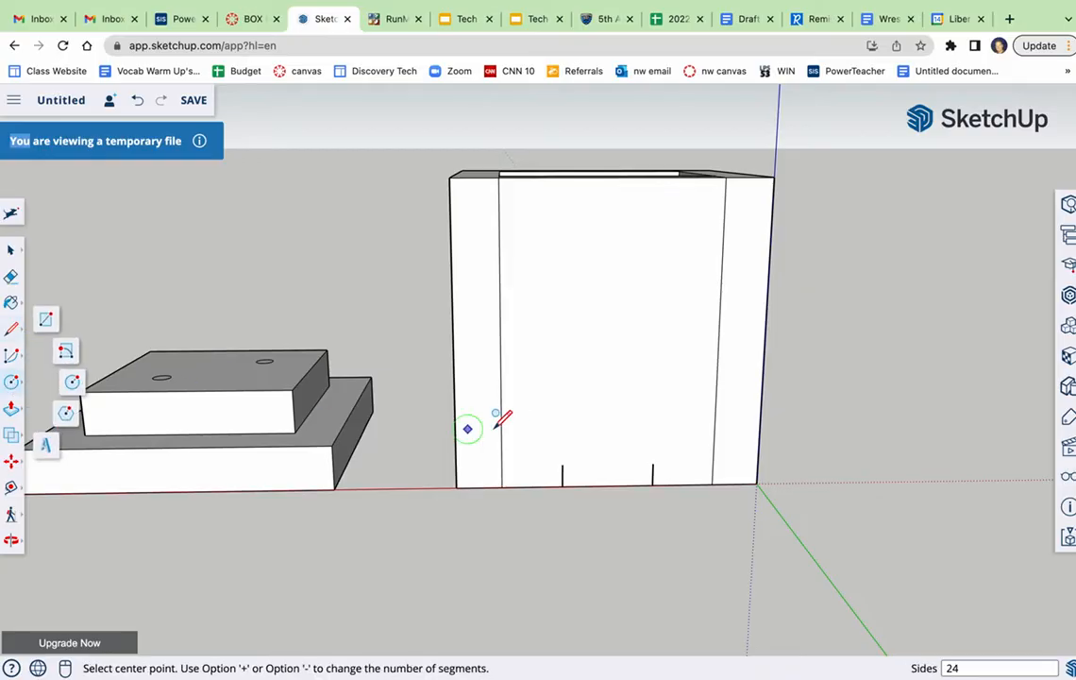
{"action": "left_click", "coordinate": [563, 464]}
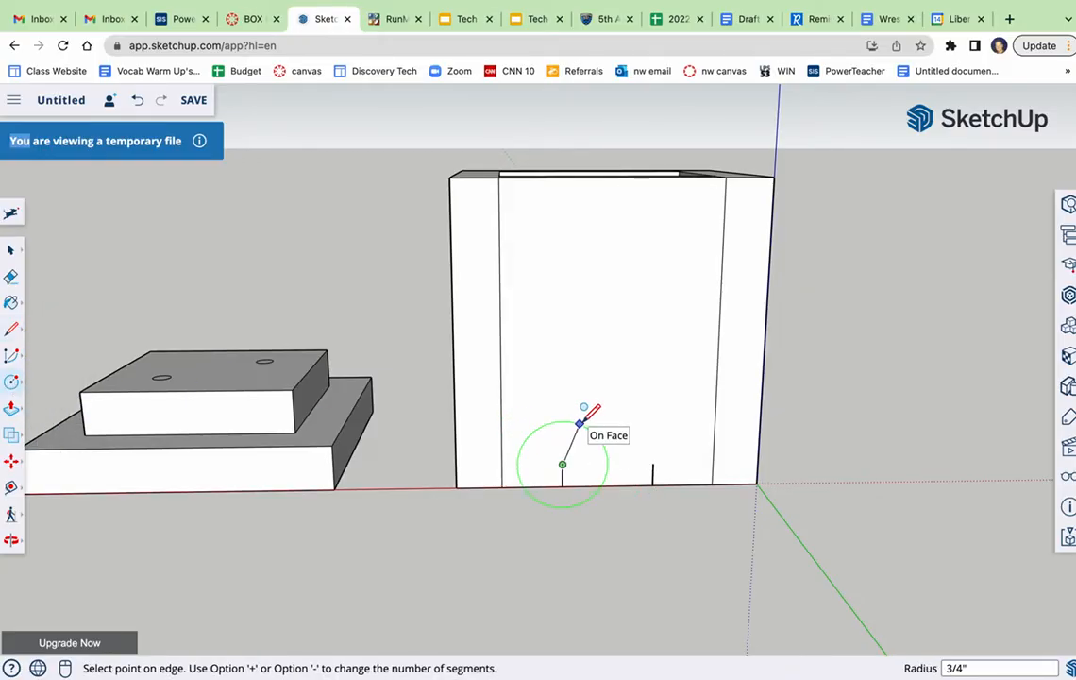
{"action": "type", "text": "5/32"}
{"action": "key", "text": "Return"}
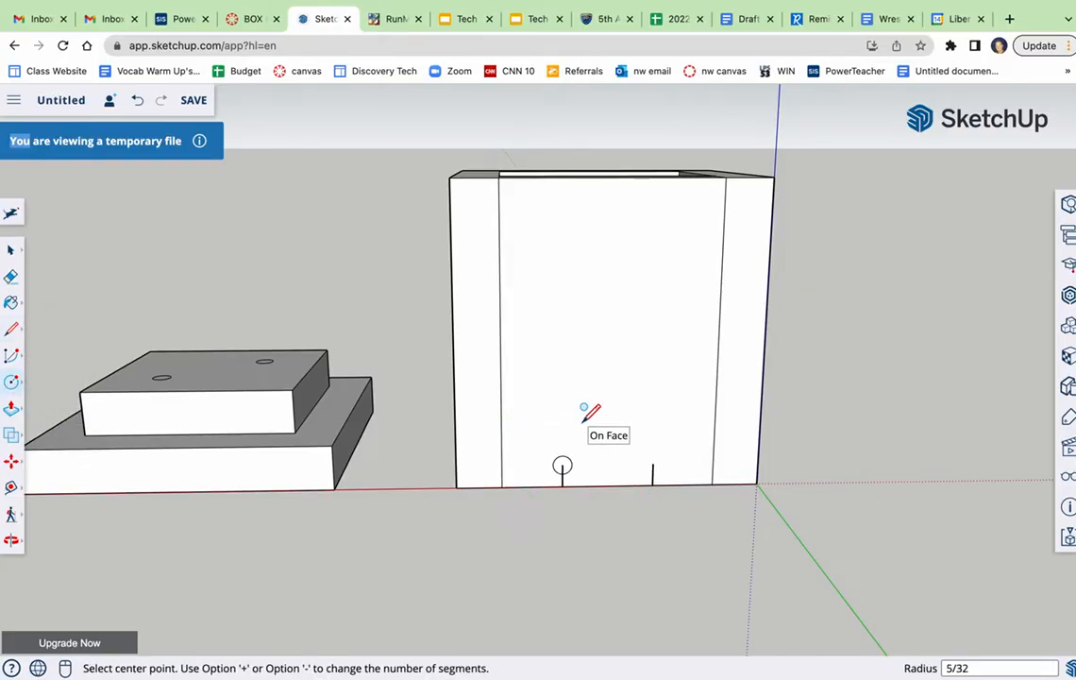
{"action": "left_click", "coordinate": [652, 463]}
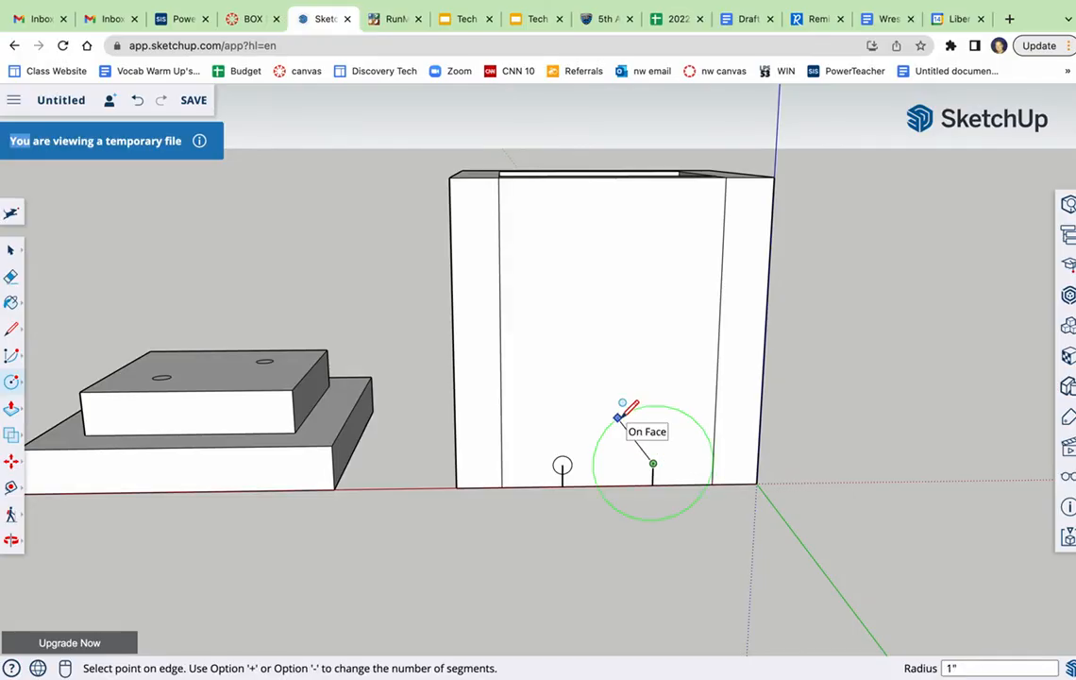
{"action": "key", "text": "Return"}
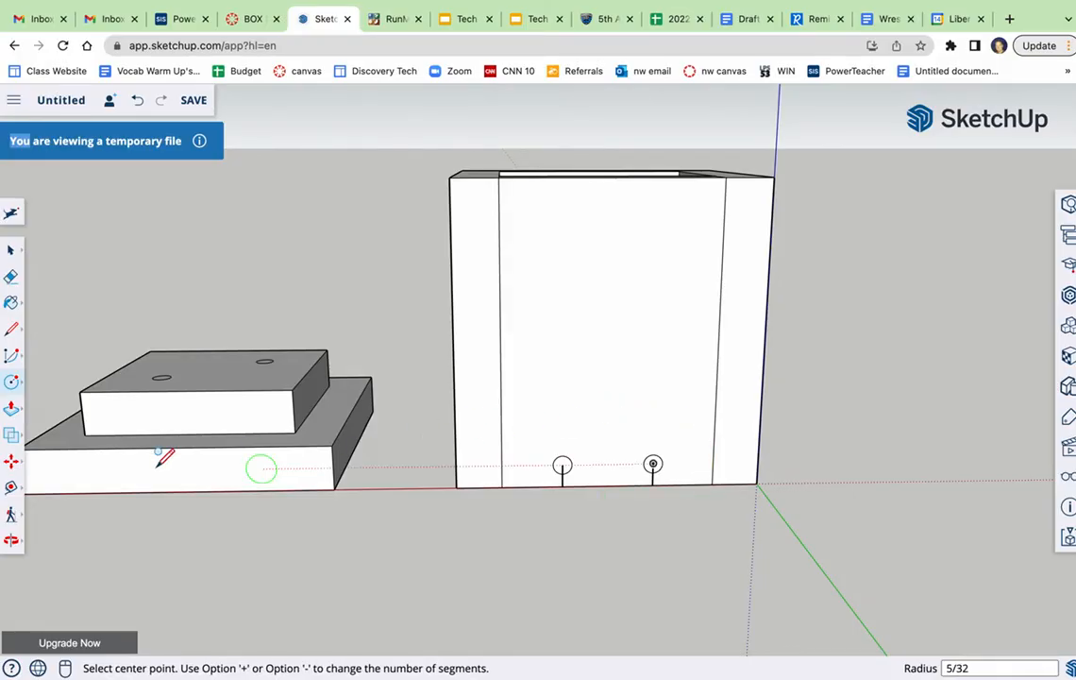
- Erase both vertical guide lines on the red-axis face, keeping only the two hole circles
{"action": "left_click", "coordinate": [10, 275]}
{"action": "scroll", "coordinate": [680, 488], "scroll_direction": "up", "scroll_amount": 3}
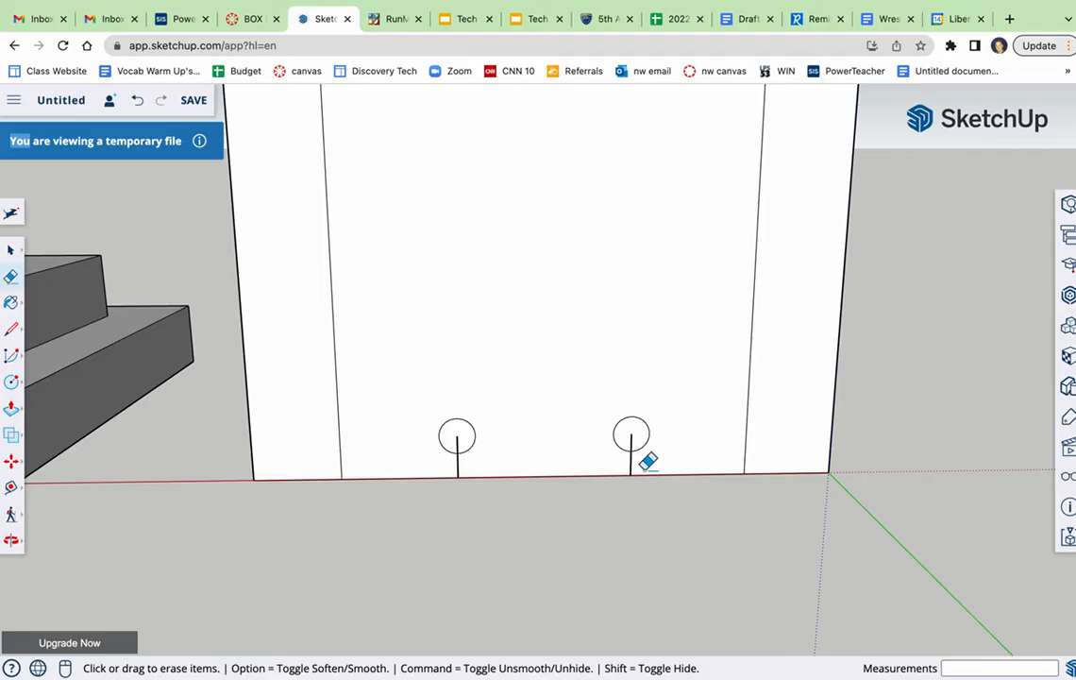
{"action": "left_click", "coordinate": [630, 436]}
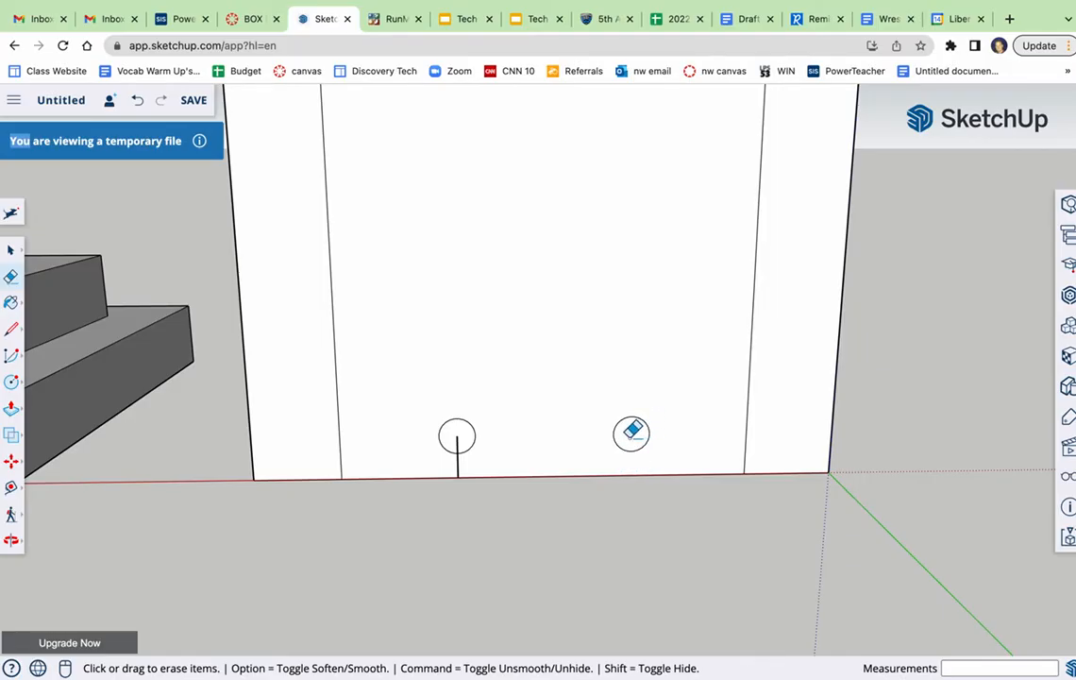
{"action": "left_click", "coordinate": [462, 454]}
{"action": "scroll", "coordinate": [507, 504], "scroll_direction": "down", "scroll_amount": 5}
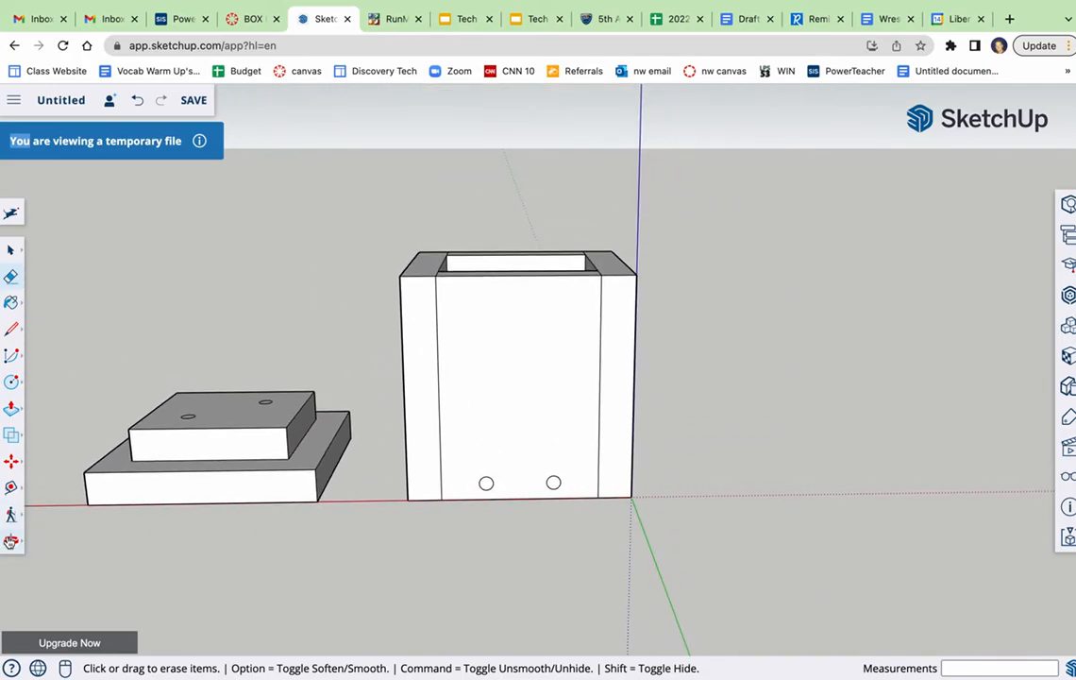
- On the opposite box face, draw a 3/8" vertical guide line up from the bottom edge, 1" in from the seam farther from the lid
{"action": "left_click", "coordinate": [12, 487]}
{"action": "left_click_drag", "start_coordinate": [736, 466], "coordinate": [321, 520]}
{"action": "scroll", "coordinate": [590, 446], "scroll_direction": "up", "scroll_amount": 5}
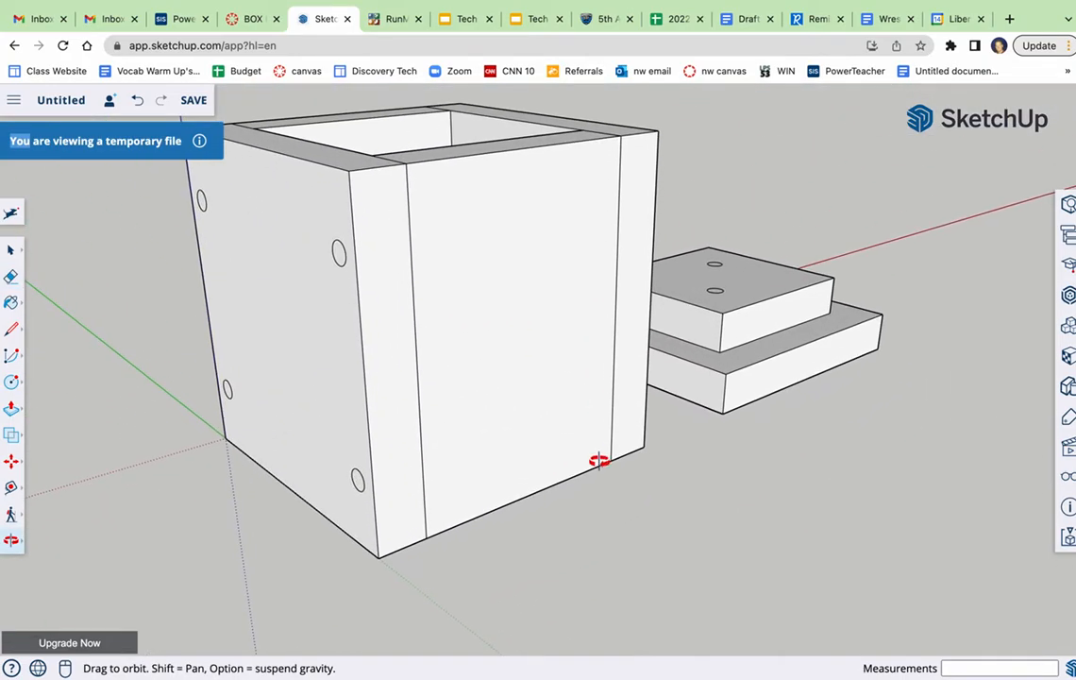
{"action": "left_click", "coordinate": [11, 328]}
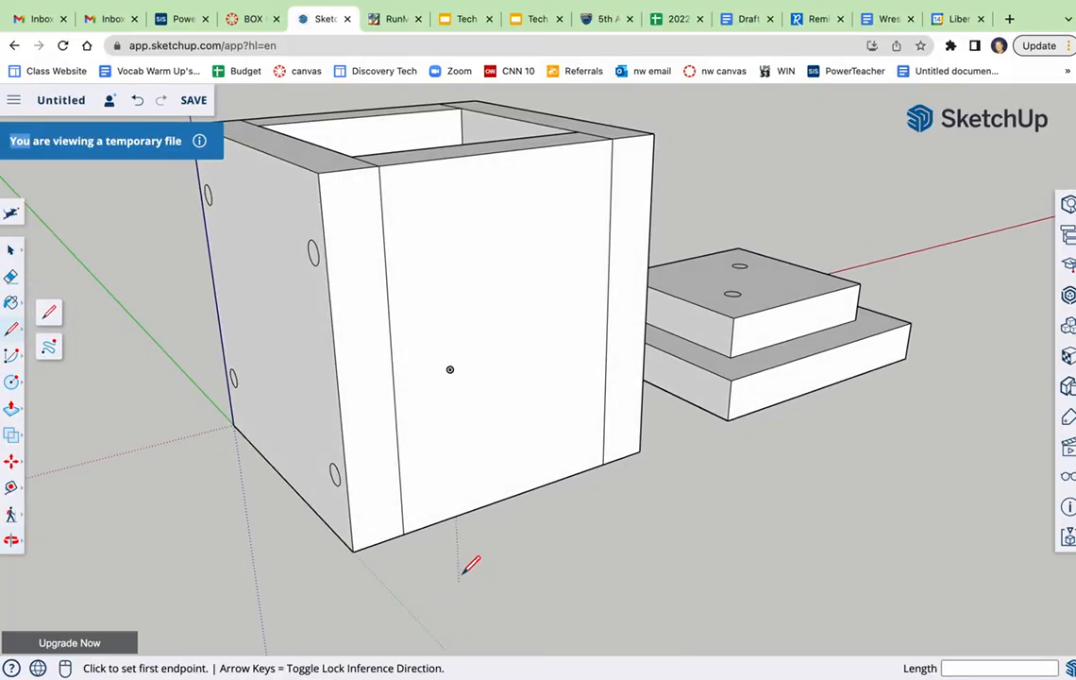
{"action": "left_click", "coordinate": [403, 534]}
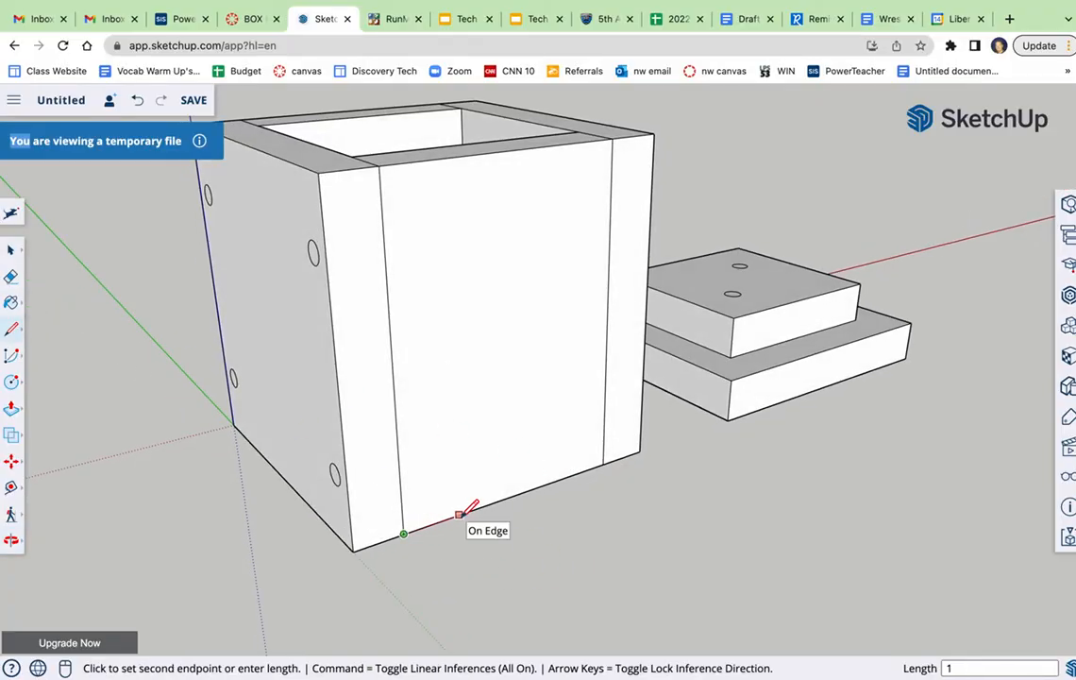
{"action": "left_click", "coordinate": [466, 512]}
{"action": "left_click", "coordinate": [467, 512]}
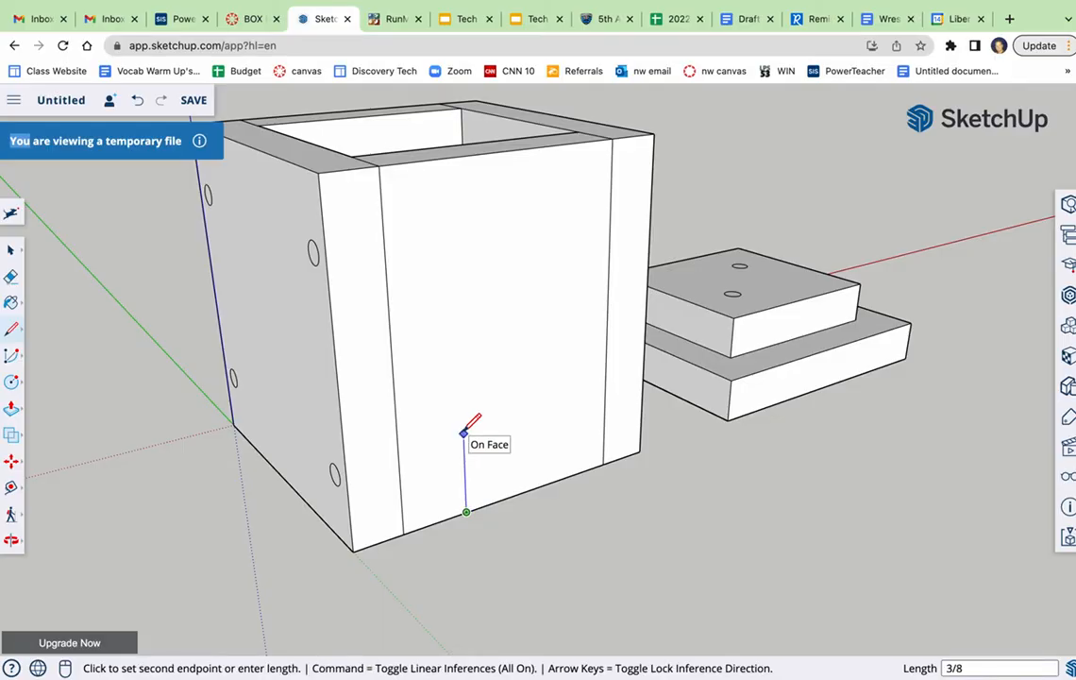
{"action": "type", "text": "3/8"}
{"action": "key", "text": "Return"}
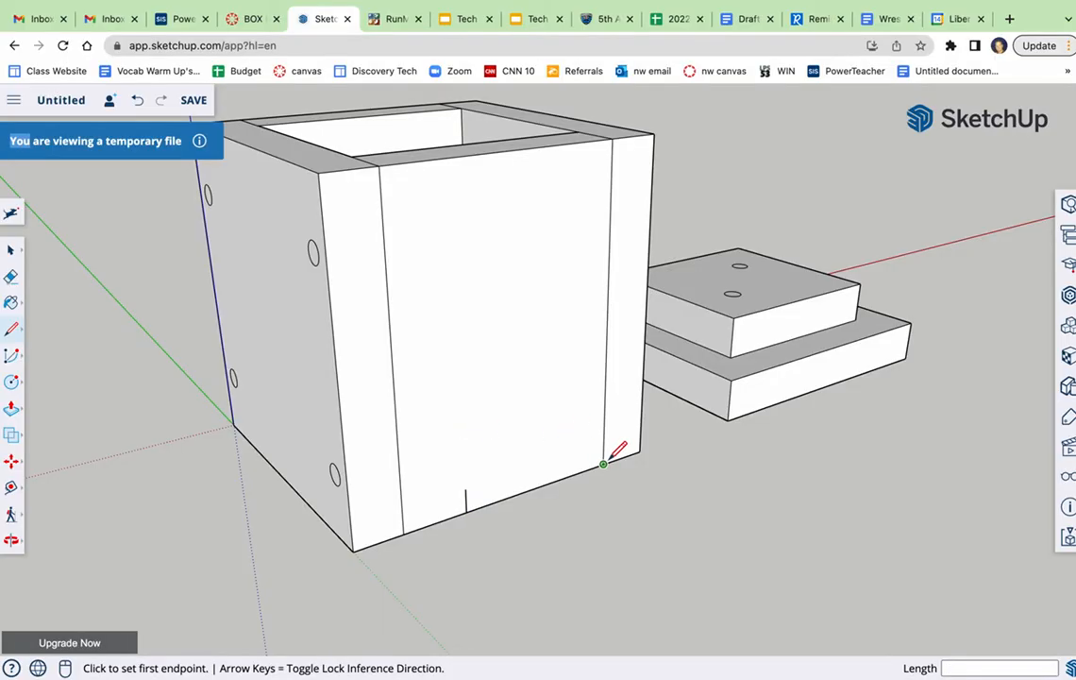
- Draw a matching 3/8" vertical guide line up from the same bottom edge, 1" in from the seam nearer the lid
{"action": "left_click", "coordinate": [604, 464]}
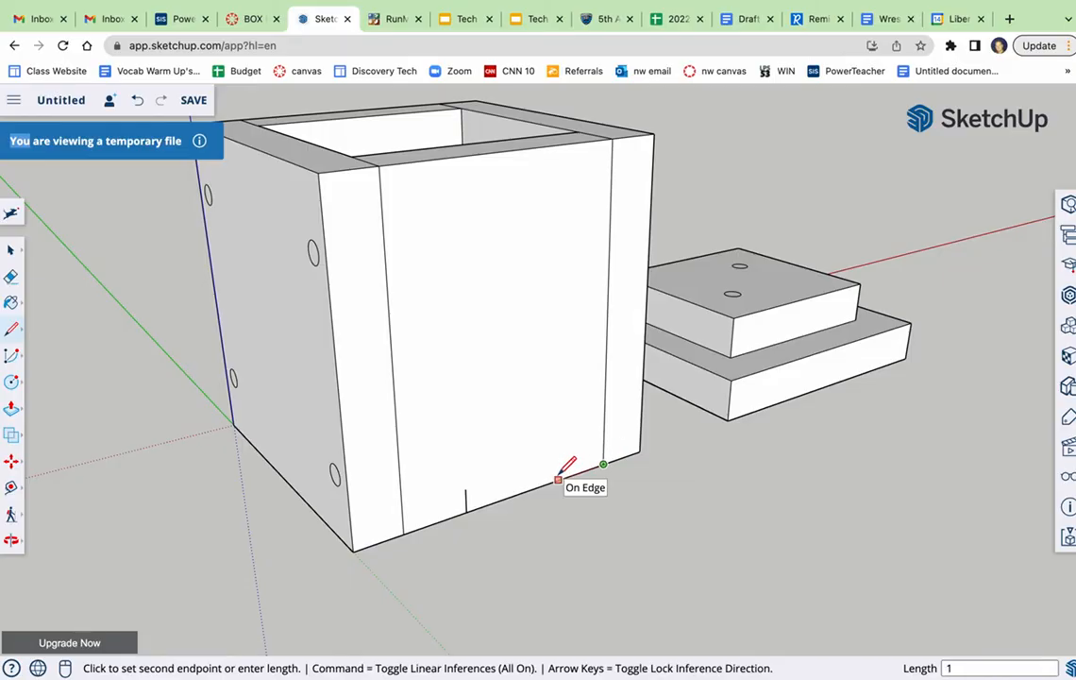
{"action": "key", "text": "Return"}
{"action": "left_click", "coordinate": [544, 483]}
{"action": "key", "text": "Escape"}
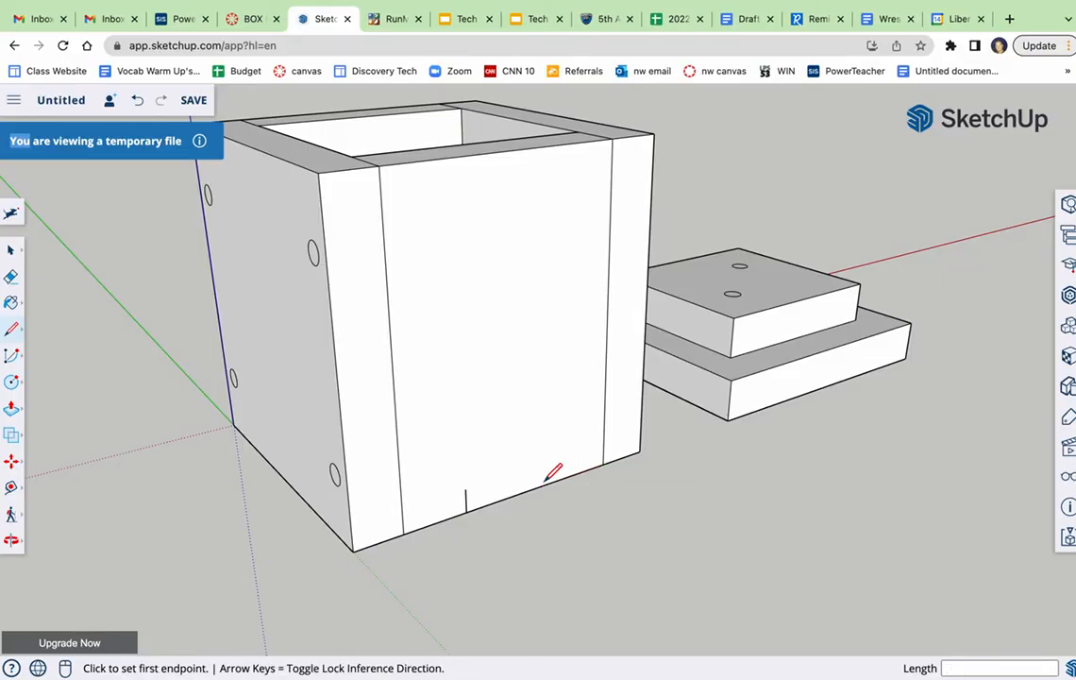
{"action": "left_click", "coordinate": [553, 481]}
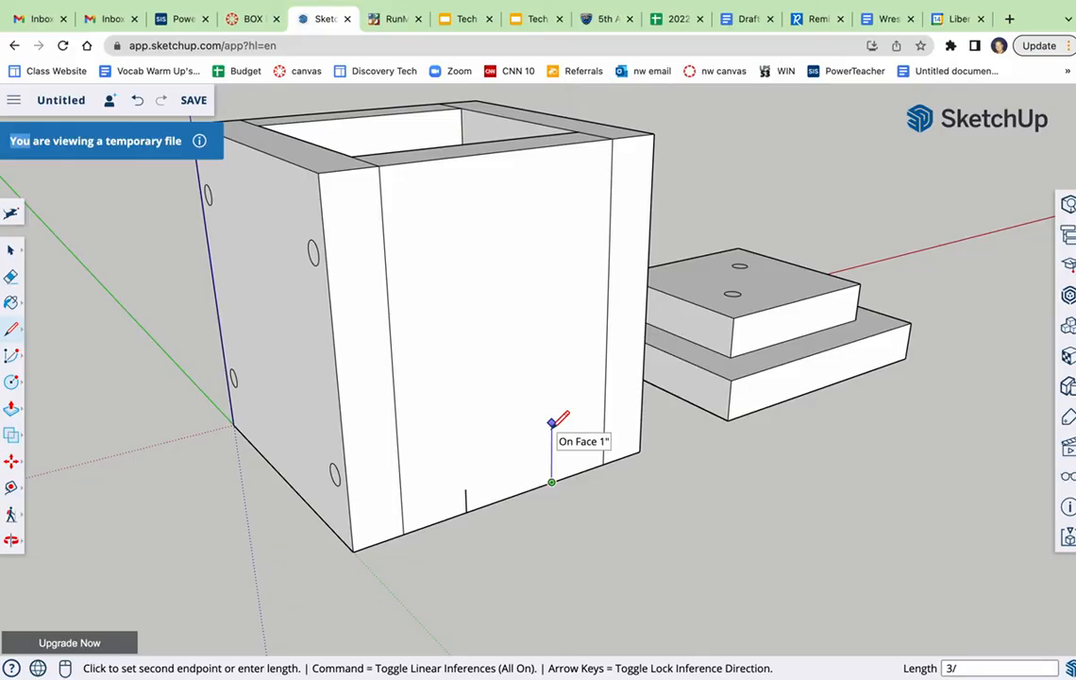
{"action": "left_click", "coordinate": [551, 461]}
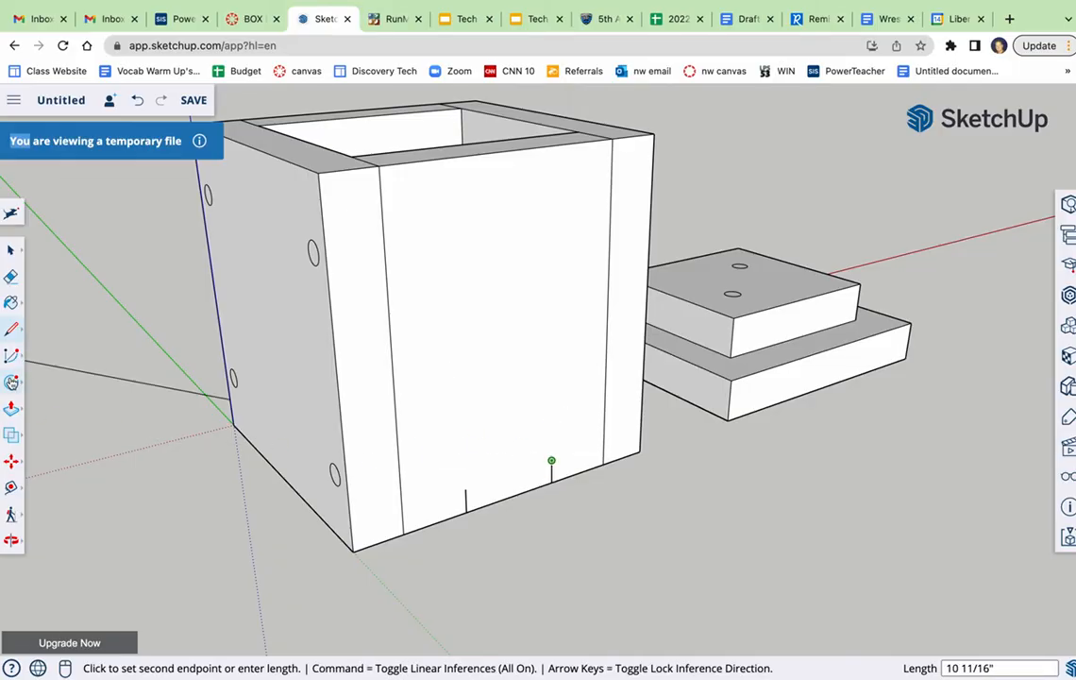
- Draw a 5/32" radius hole circle centred on the upper end of each vertical guide line on this face
{"action": "left_click", "coordinate": [11, 381]}
{"action": "left_click", "coordinate": [465, 489]}
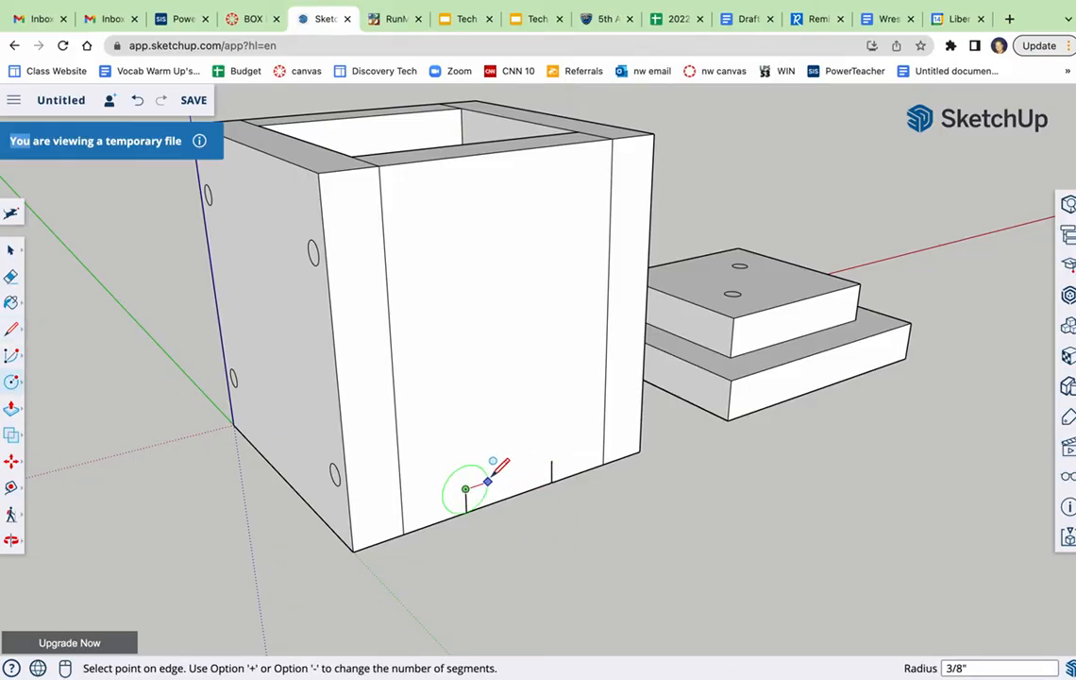
{"action": "type", "text": "5/32"}
{"action": "key", "text": "Return"}
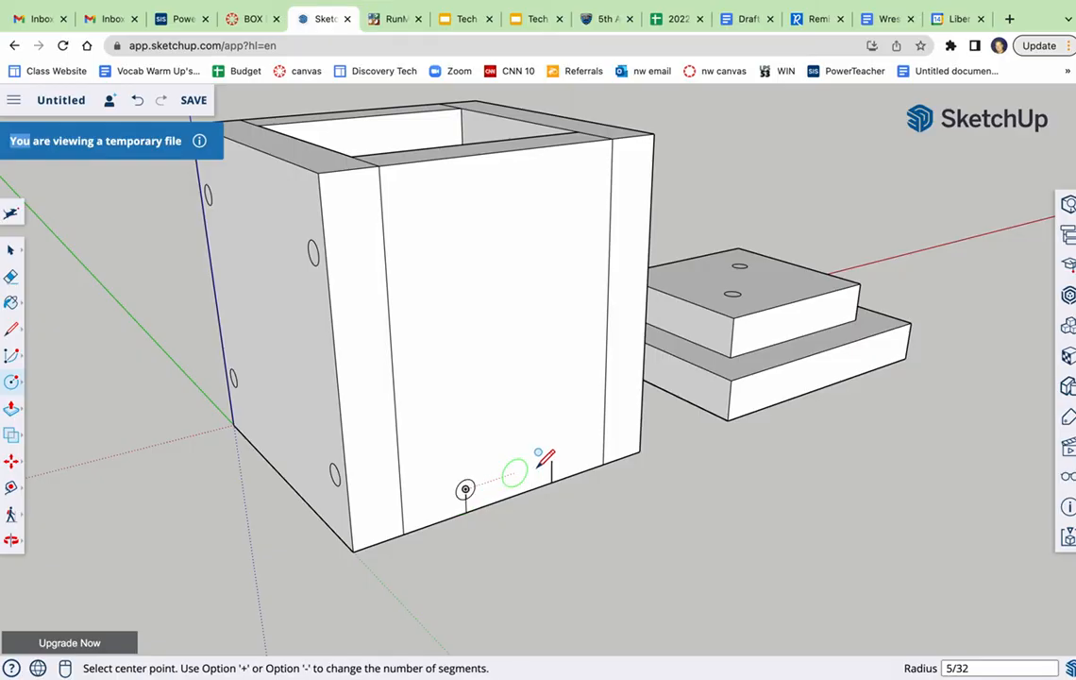
{"action": "left_click", "coordinate": [551, 460]}
{"action": "type", "text": "5/32"}
{"action": "key", "text": "Return"}
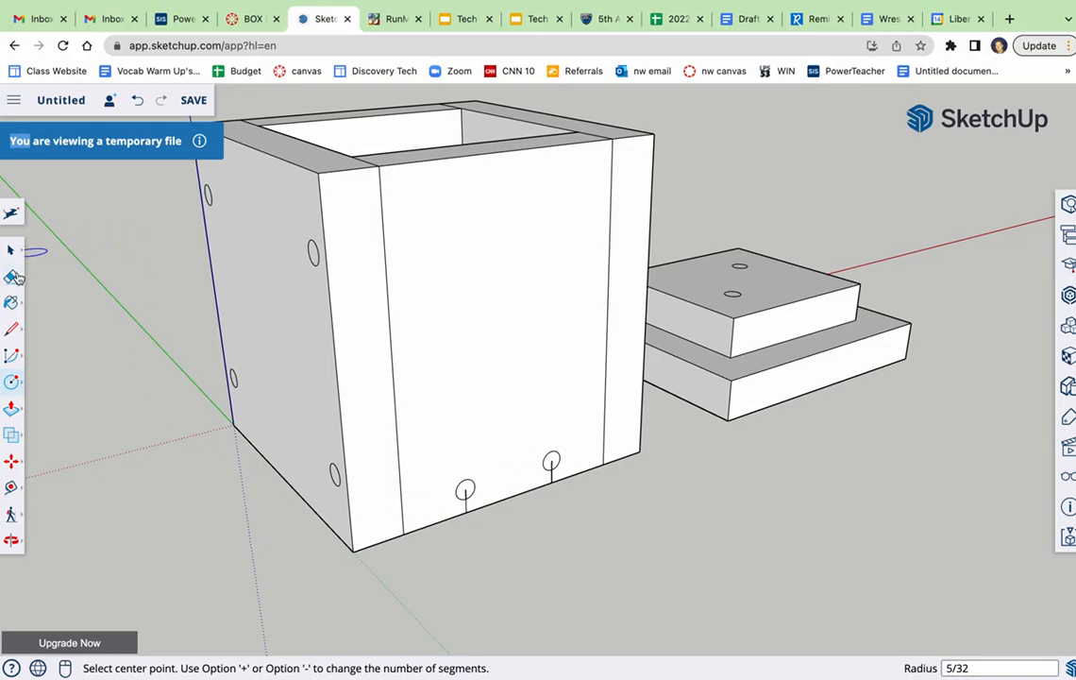
- Erase the two vertical guide lines on this face, keeping only the two hole circles above the bottom edge
{"action": "left_click", "coordinate": [12, 278]}
{"action": "scroll", "coordinate": [559, 460], "scroll_direction": "up", "scroll_amount": 2}
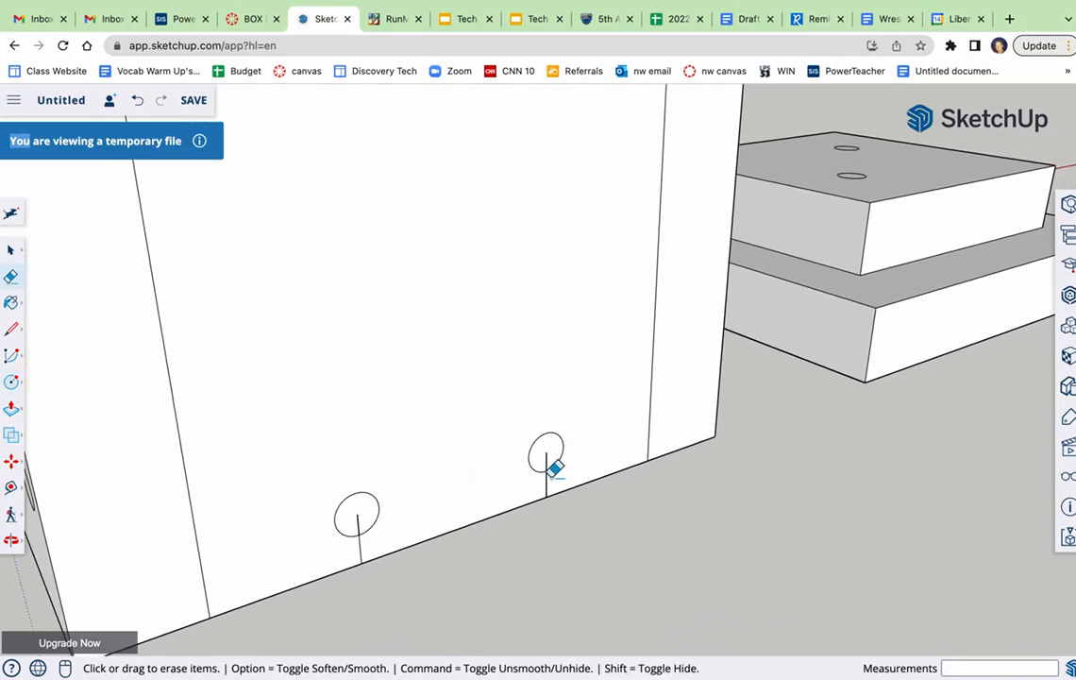
{"action": "left_click", "coordinate": [546, 460]}
{"action": "left_click", "coordinate": [364, 548]}
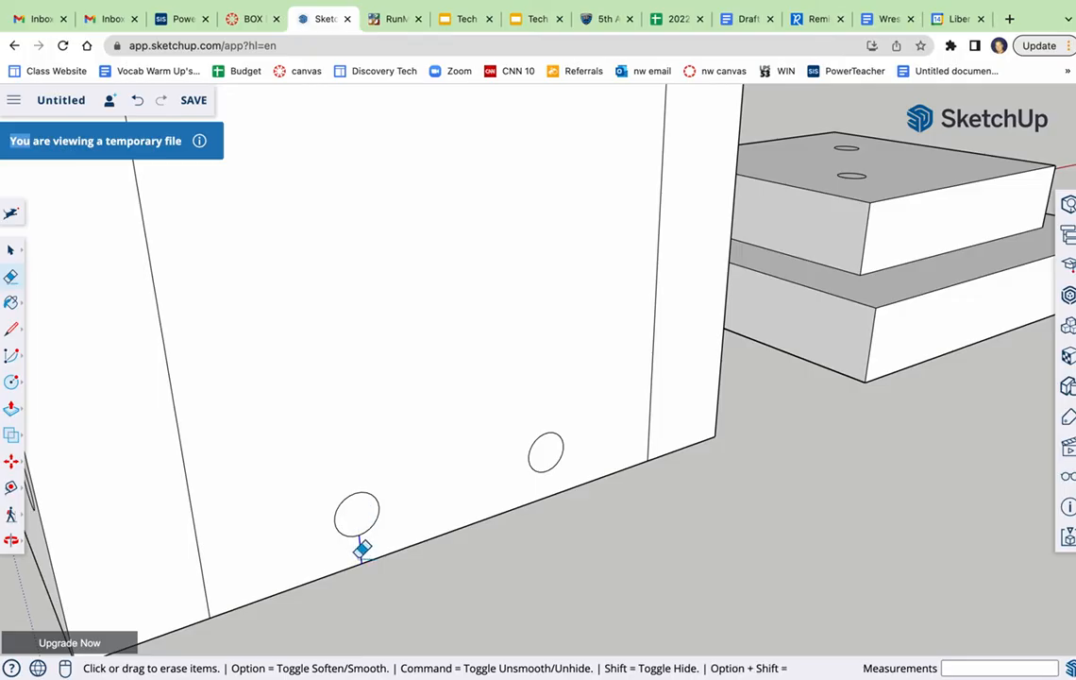
{"action": "scroll", "coordinate": [450, 538], "scroll_direction": "down", "scroll_amount": 5}
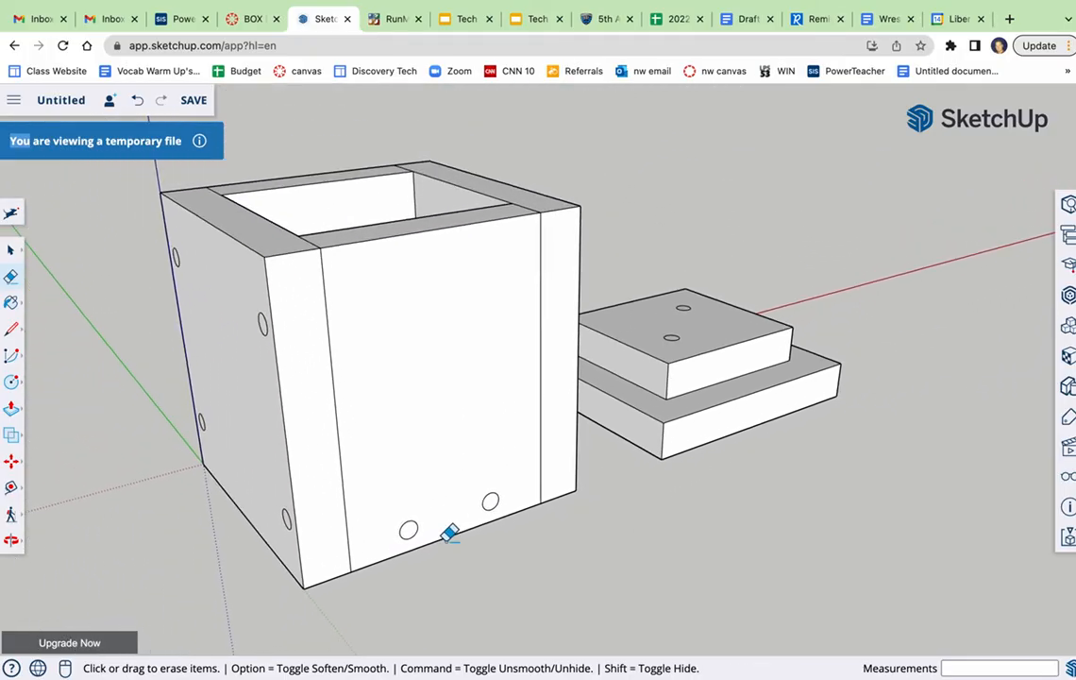
- Browse the material library's categories for the Paint tool without painting the box
{"action": "left_click", "coordinate": [11, 303]}
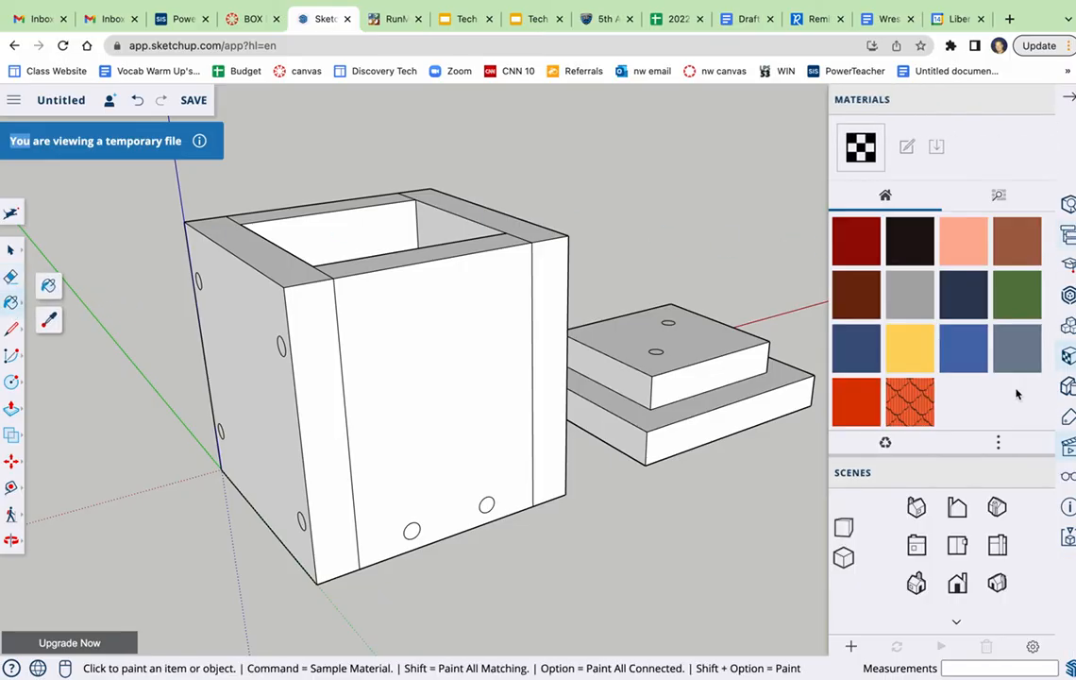
{"action": "left_click", "coordinate": [1001, 195]}
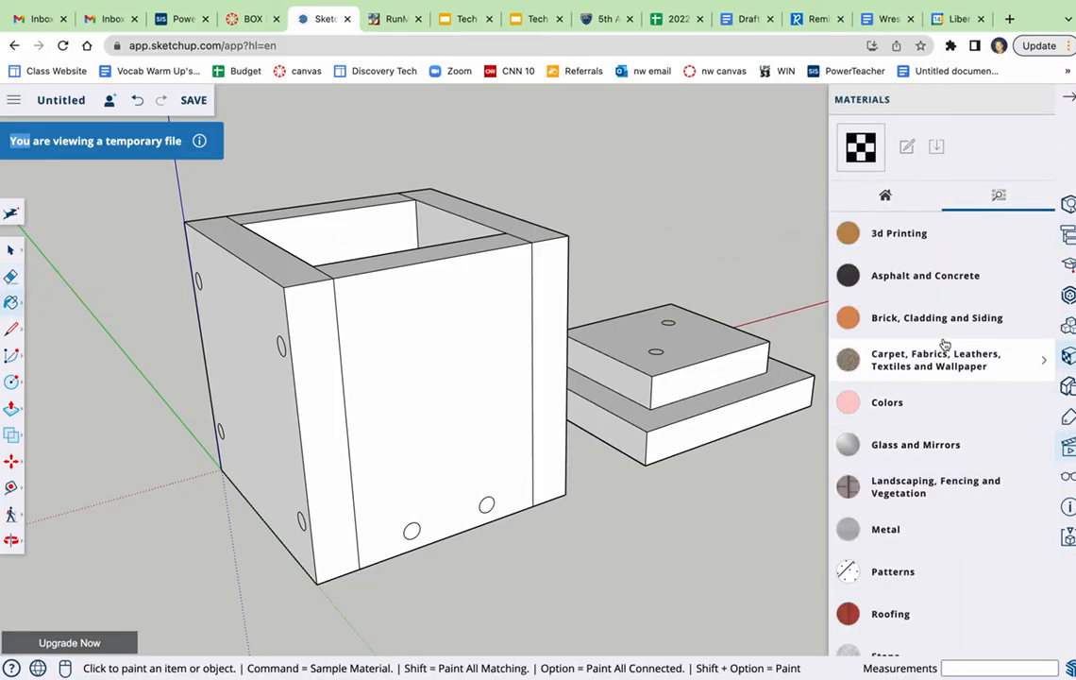
{"action": "scroll", "coordinate": [943, 524], "scroll_direction": "down", "scroll_amount": 5}
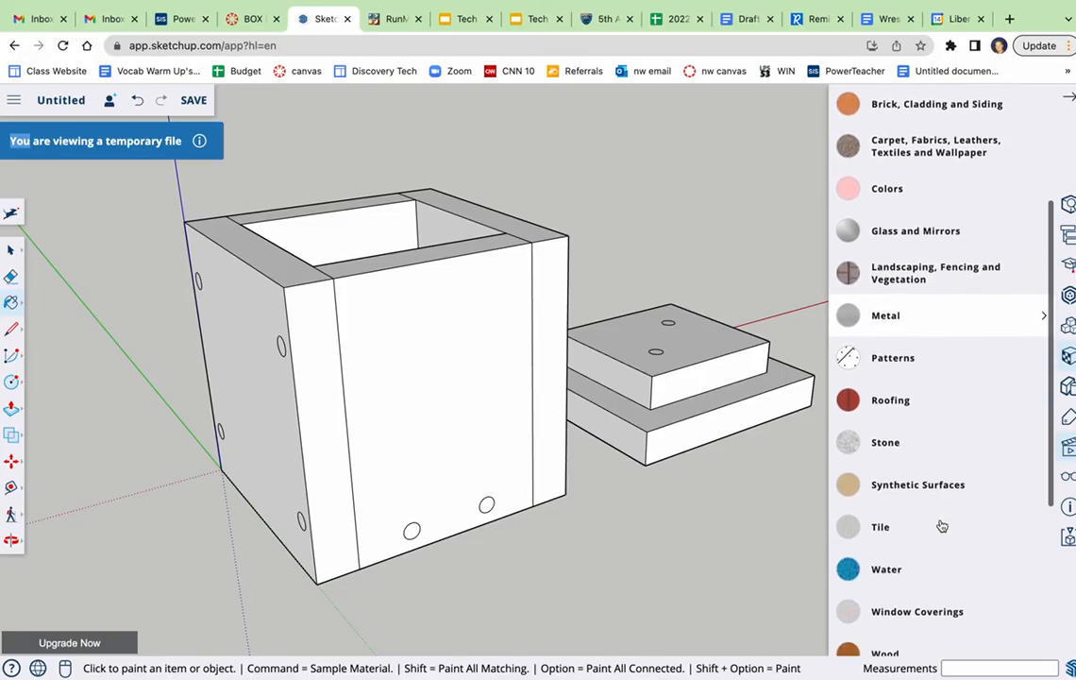
{"action": "left_click", "coordinate": [930, 493]}
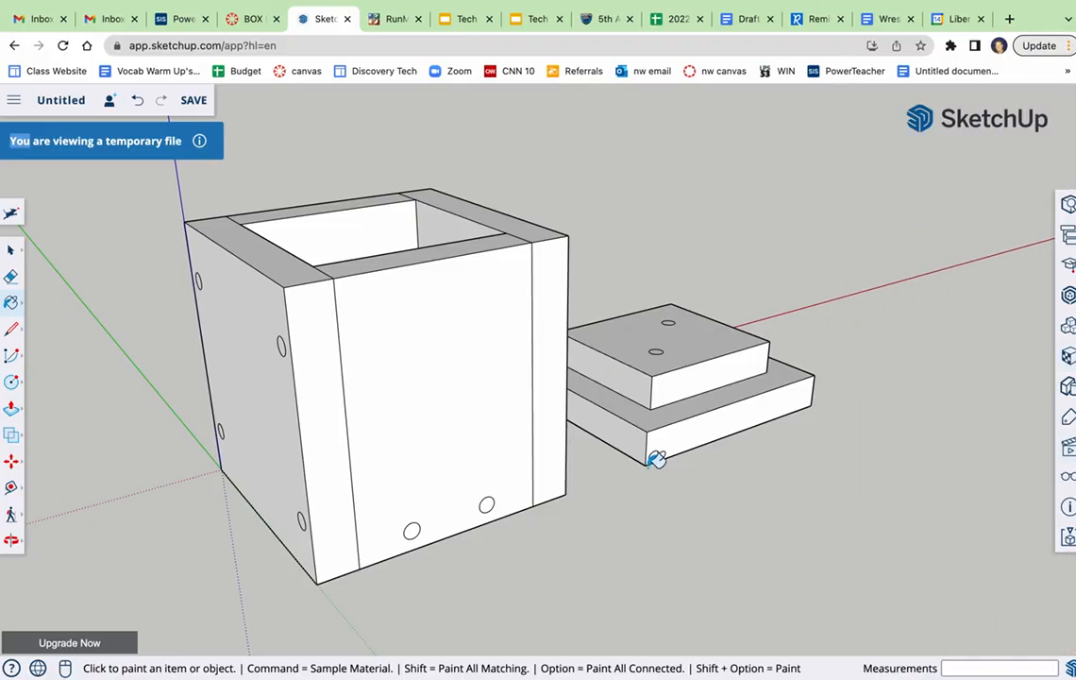
{"action": "scroll", "coordinate": [585, 409], "scroll_direction": "down", "scroll_amount": 2}
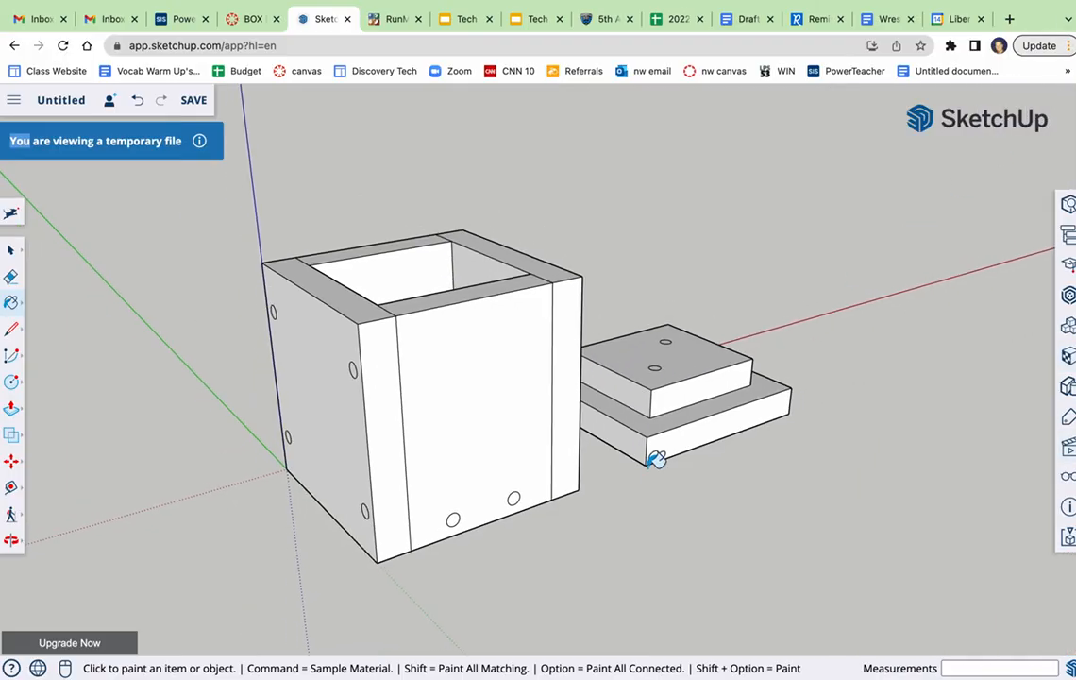
{"action": "left_click", "coordinate": [11, 540]}
{"action": "left_click_drag", "start_coordinate": [336, 442], "coordinate": [350, 450]}
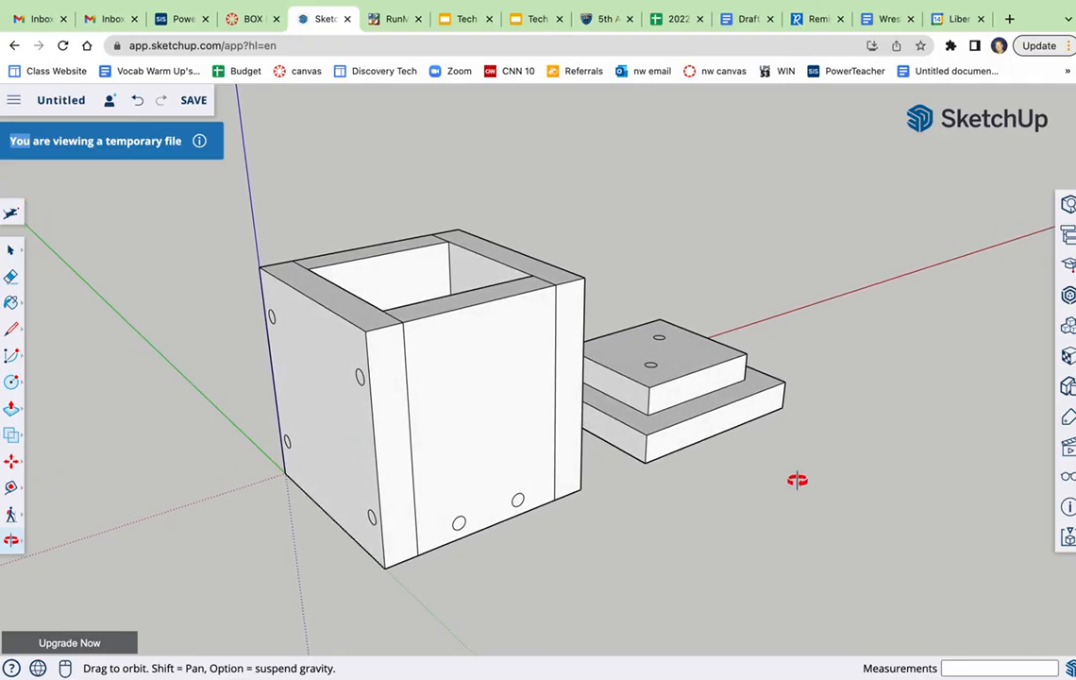